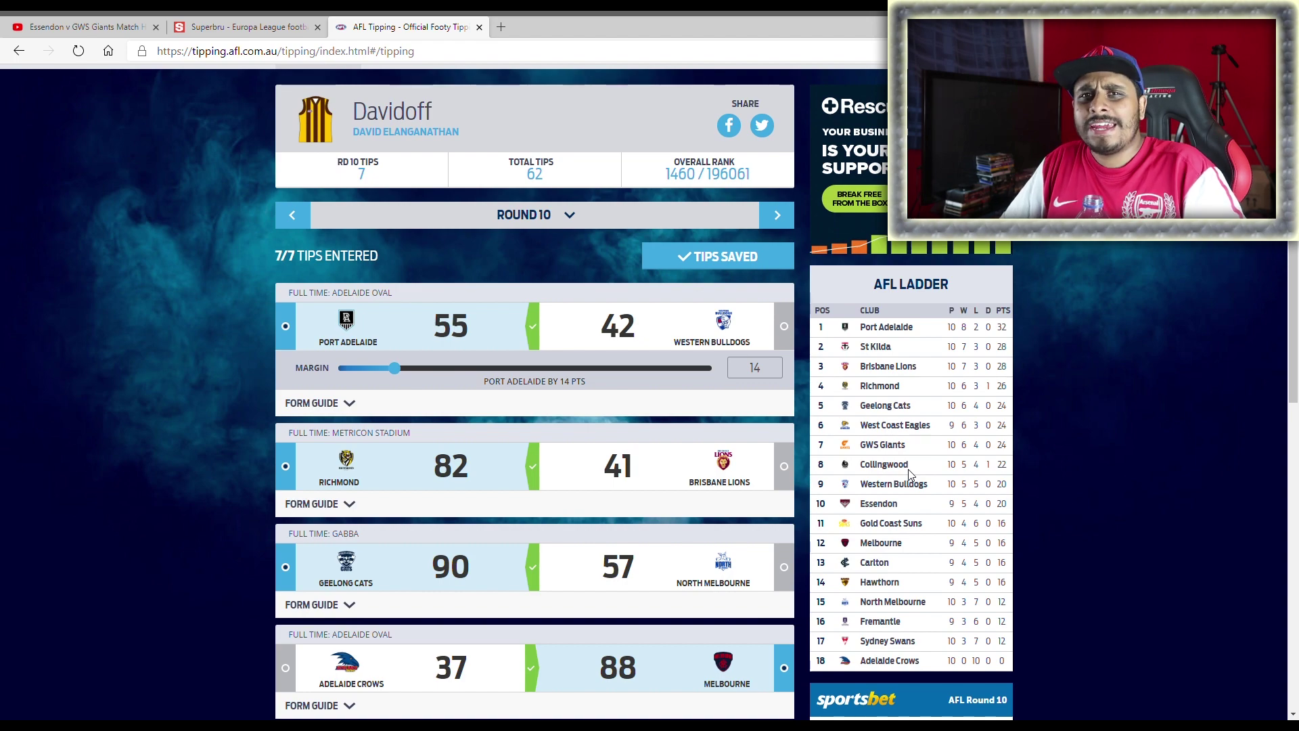
# - Scroll the AFL Tipping page, briefly visiting the Superbru Europa League page and coming back
pyautogui.scroll(-5, 910, 475)
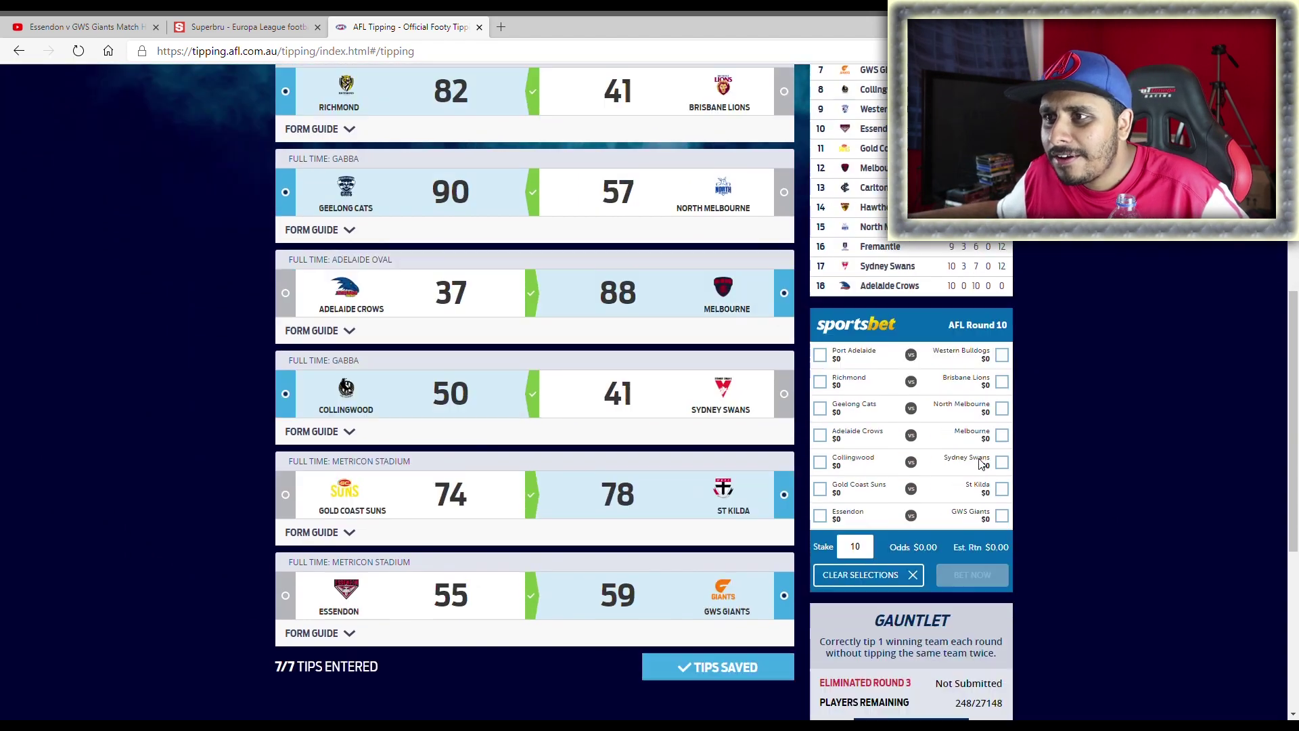
pyautogui.scroll(-2, 607, 427)
pyautogui.scroll(7, 554, 252)
pyautogui.scroll(-4, 565, 295)
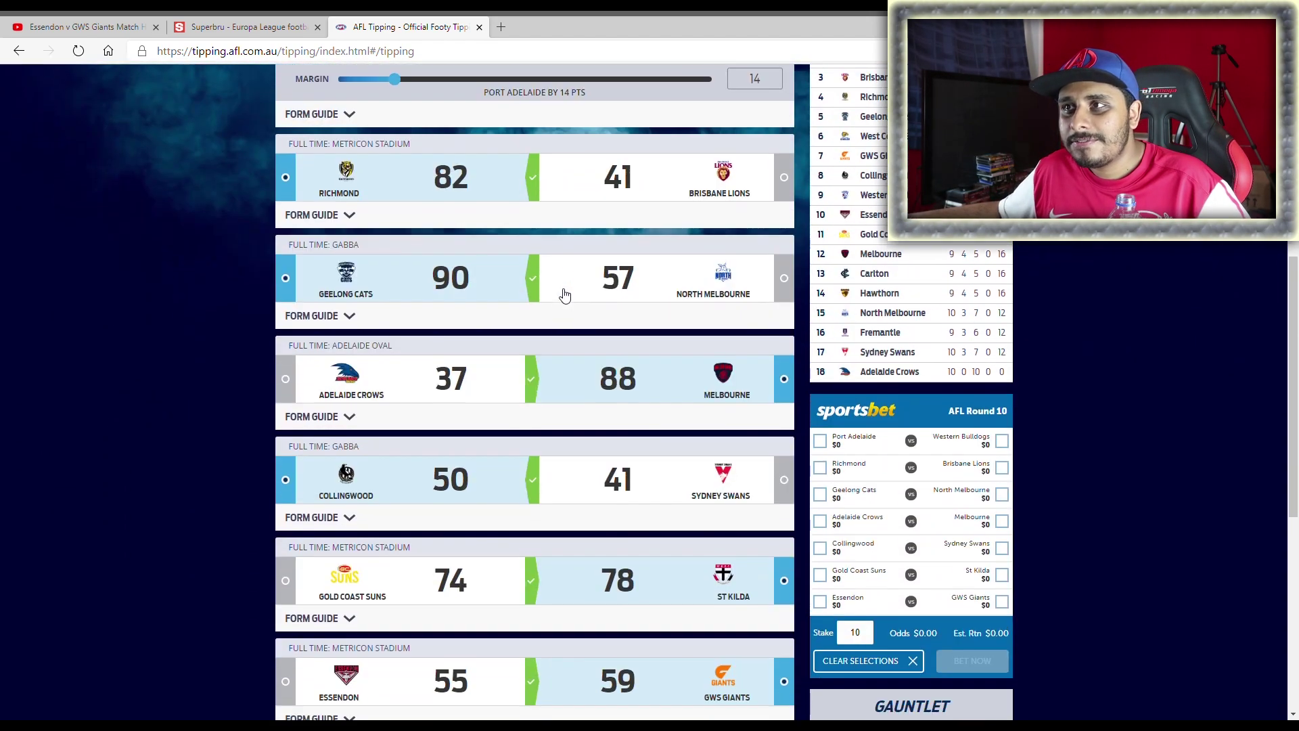
pyautogui.scroll(-2, 565, 295)
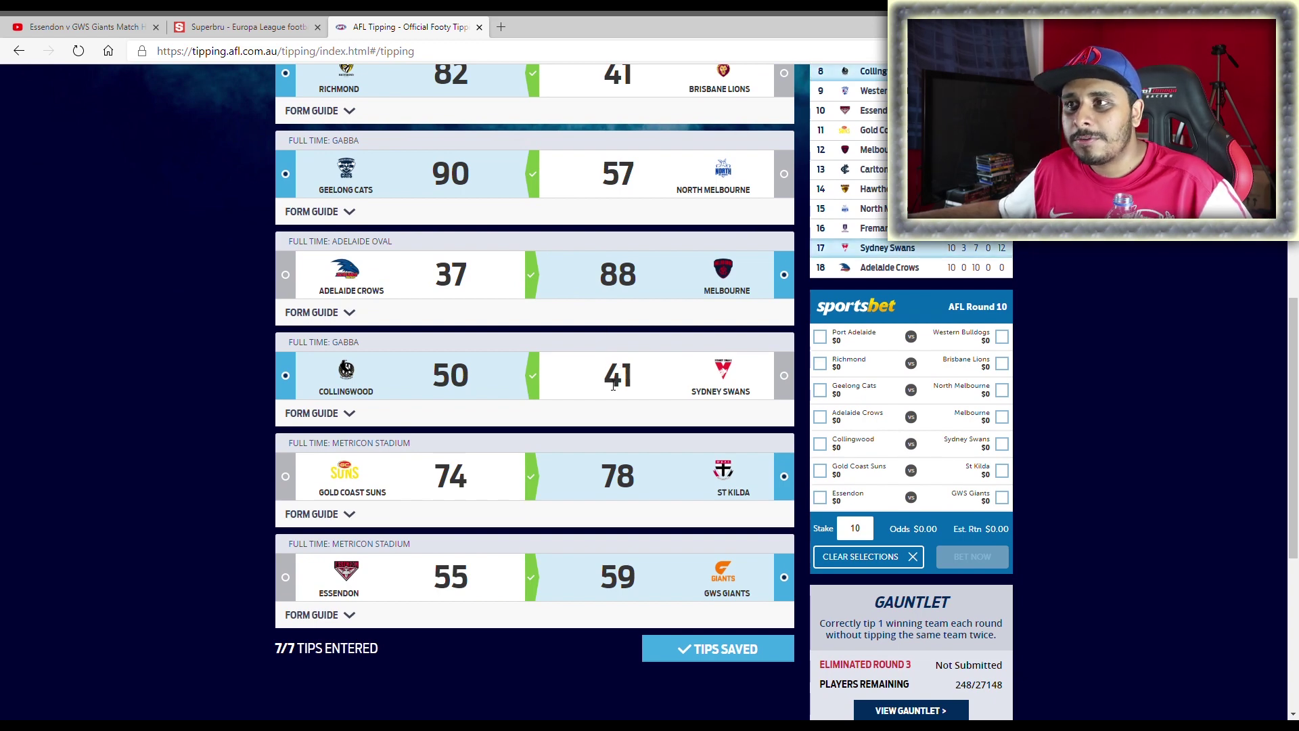
pyautogui.scroll(2, 612, 384)
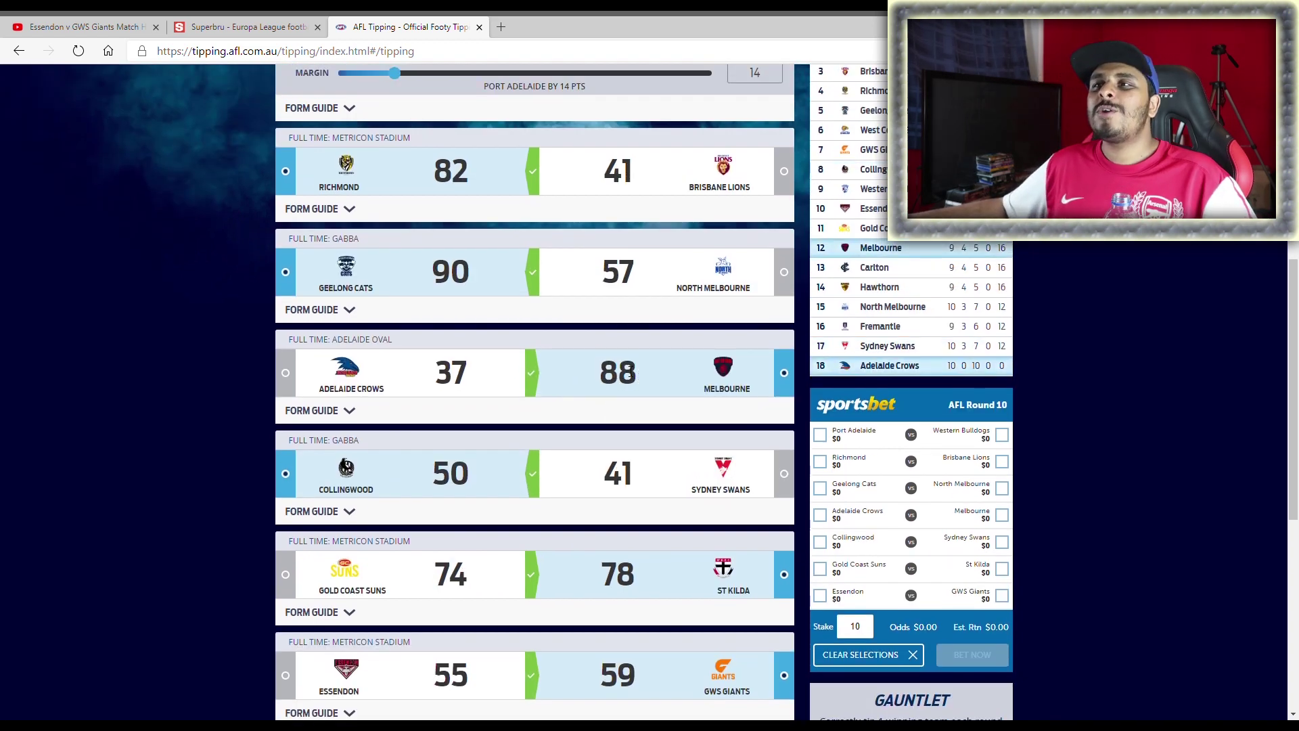
pyautogui.scroll(2, 609, 393)
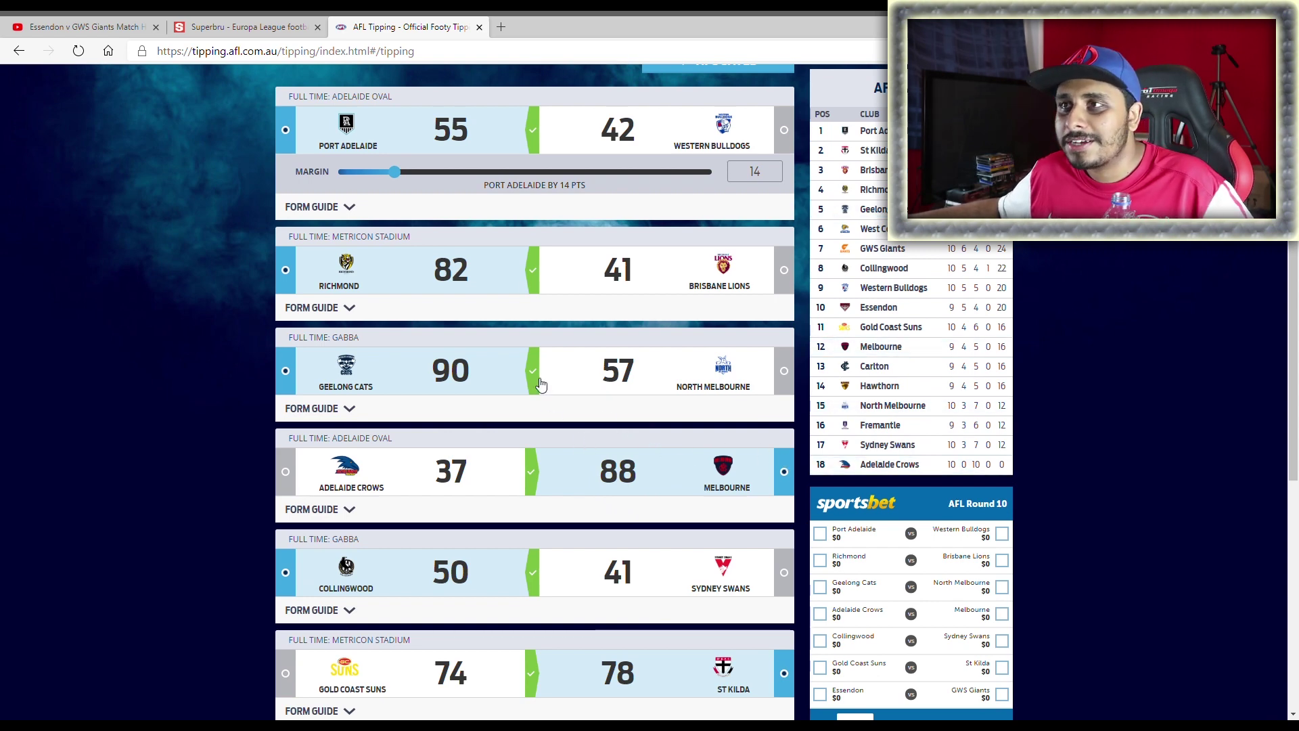
pyautogui.scroll(4, 537, 383)
pyautogui.scroll(-12, 509, 329)
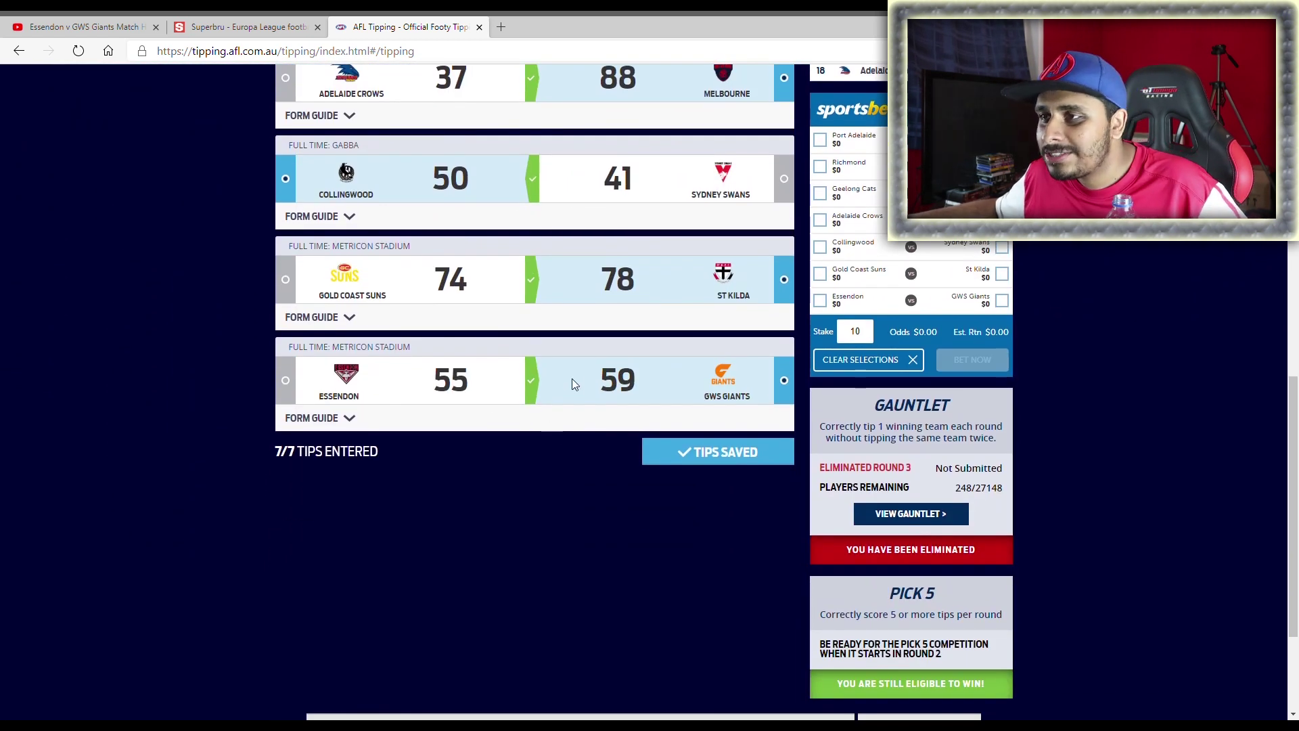
pyautogui.scroll(2, 586, 402)
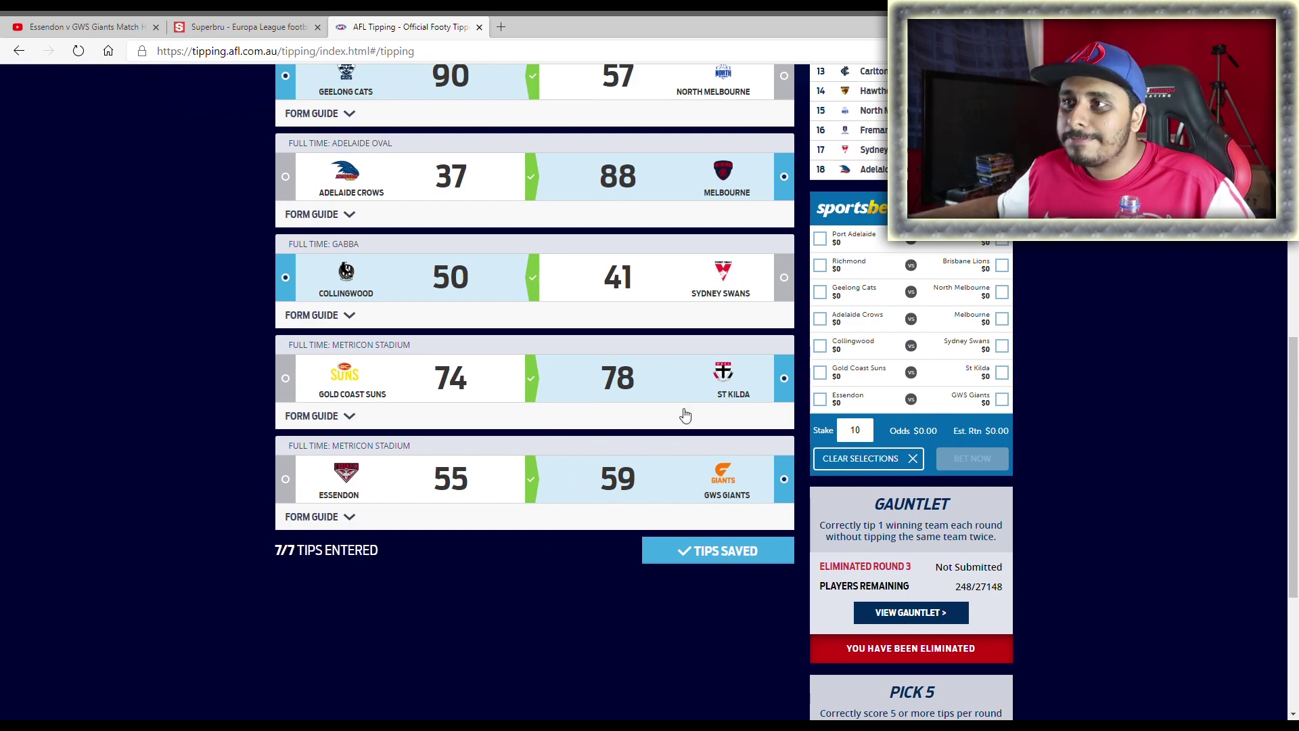
pyautogui.scroll(6, 684, 416)
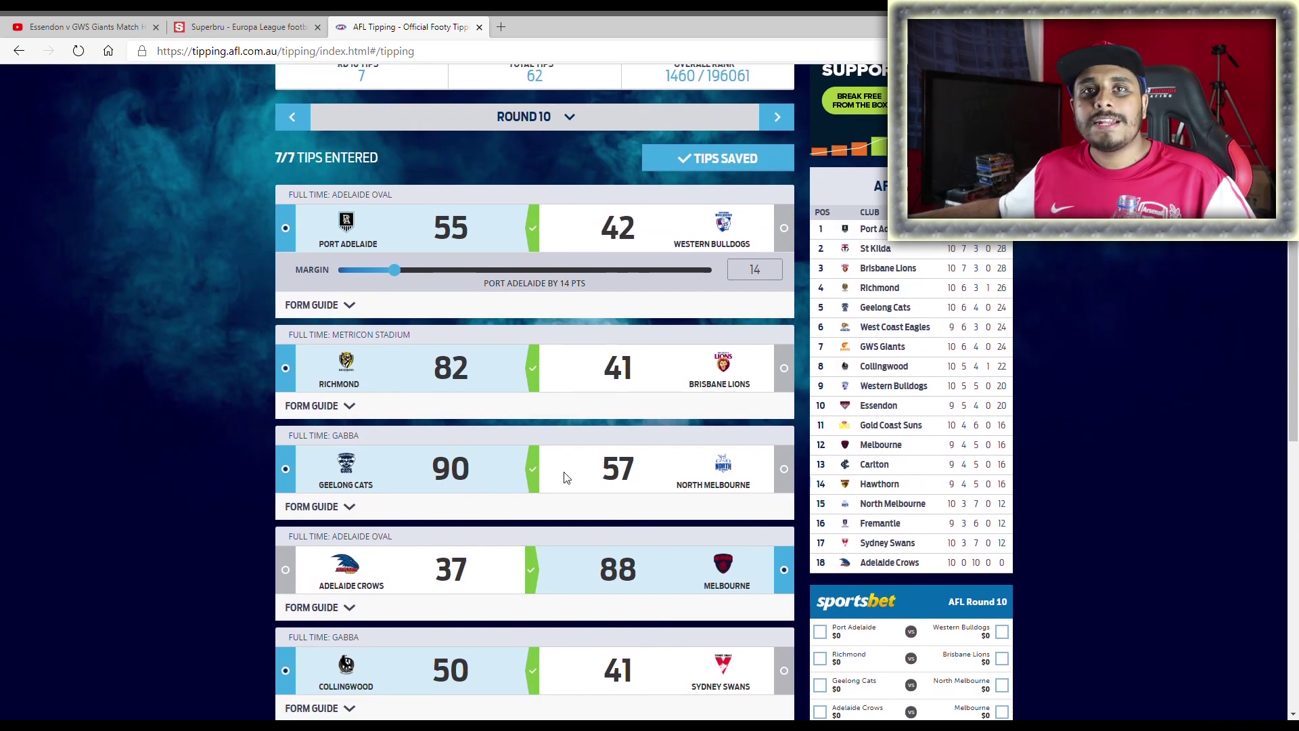
pyautogui.scroll(-2, 567, 480)
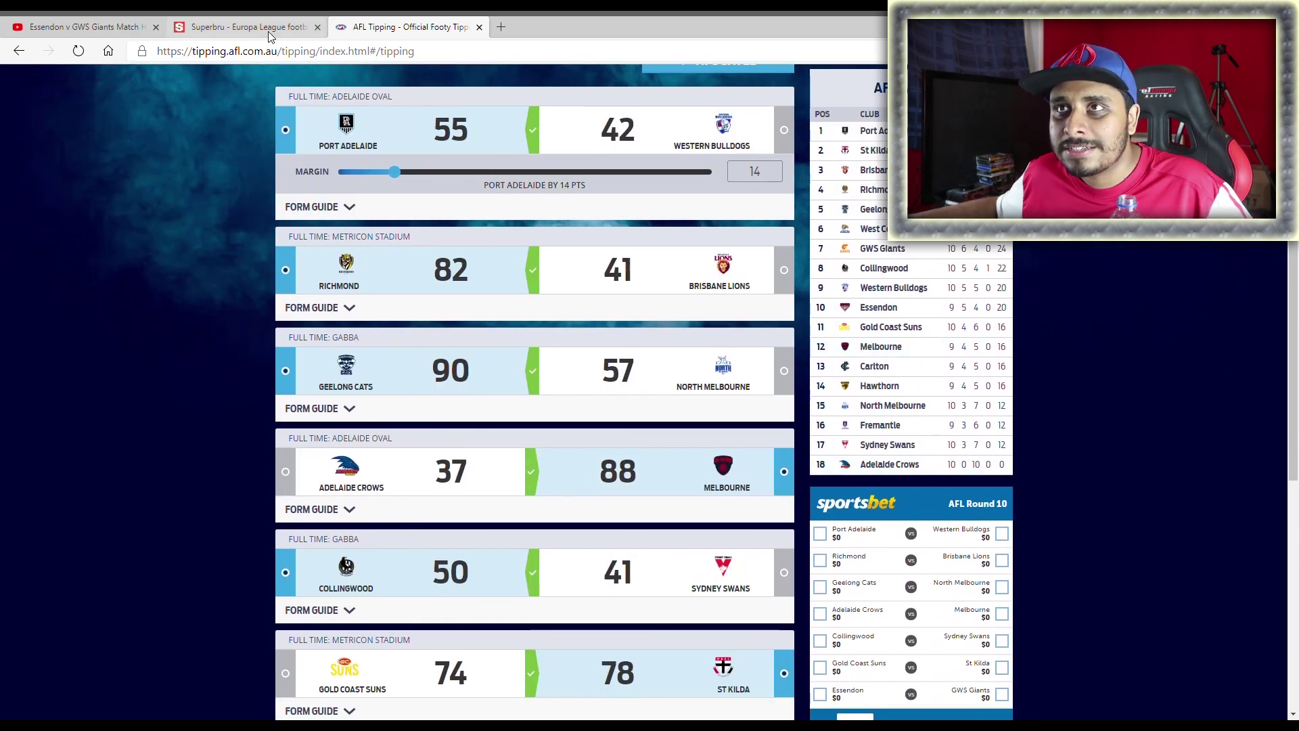
pyautogui.click(281, 27)
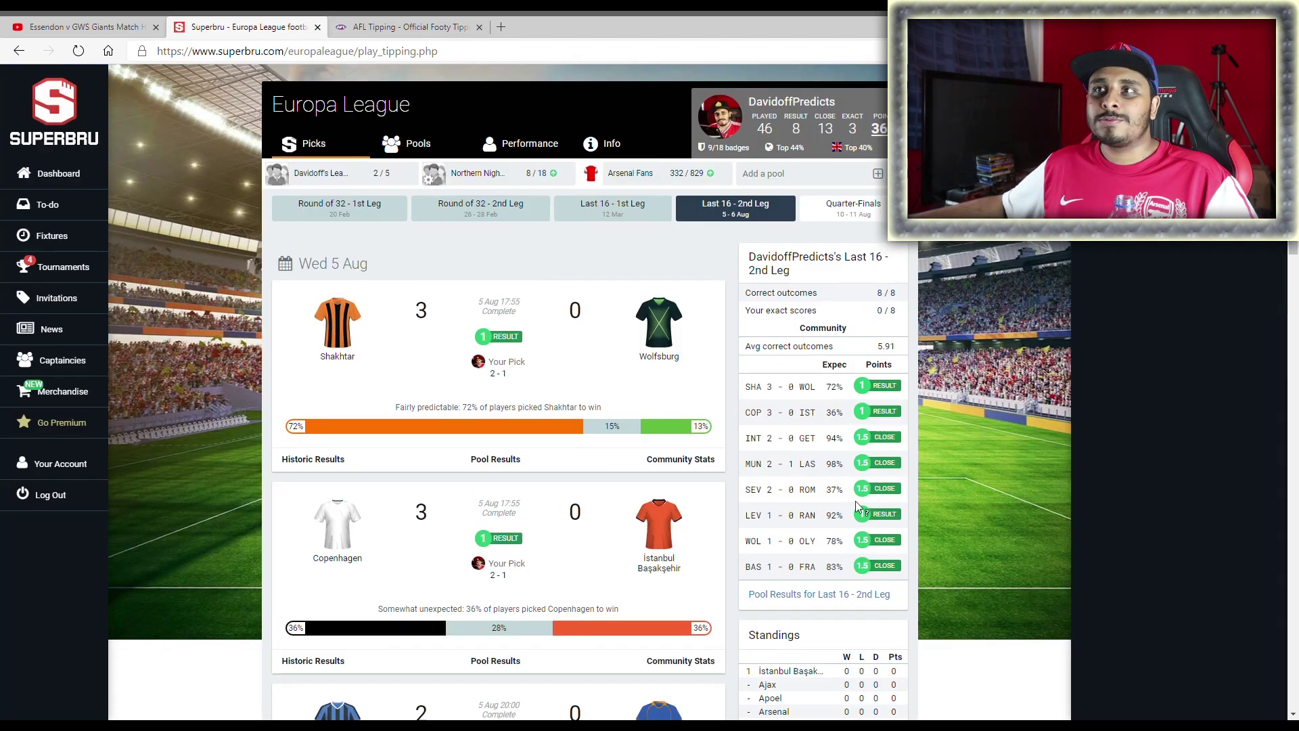
pyautogui.click(456, 22)
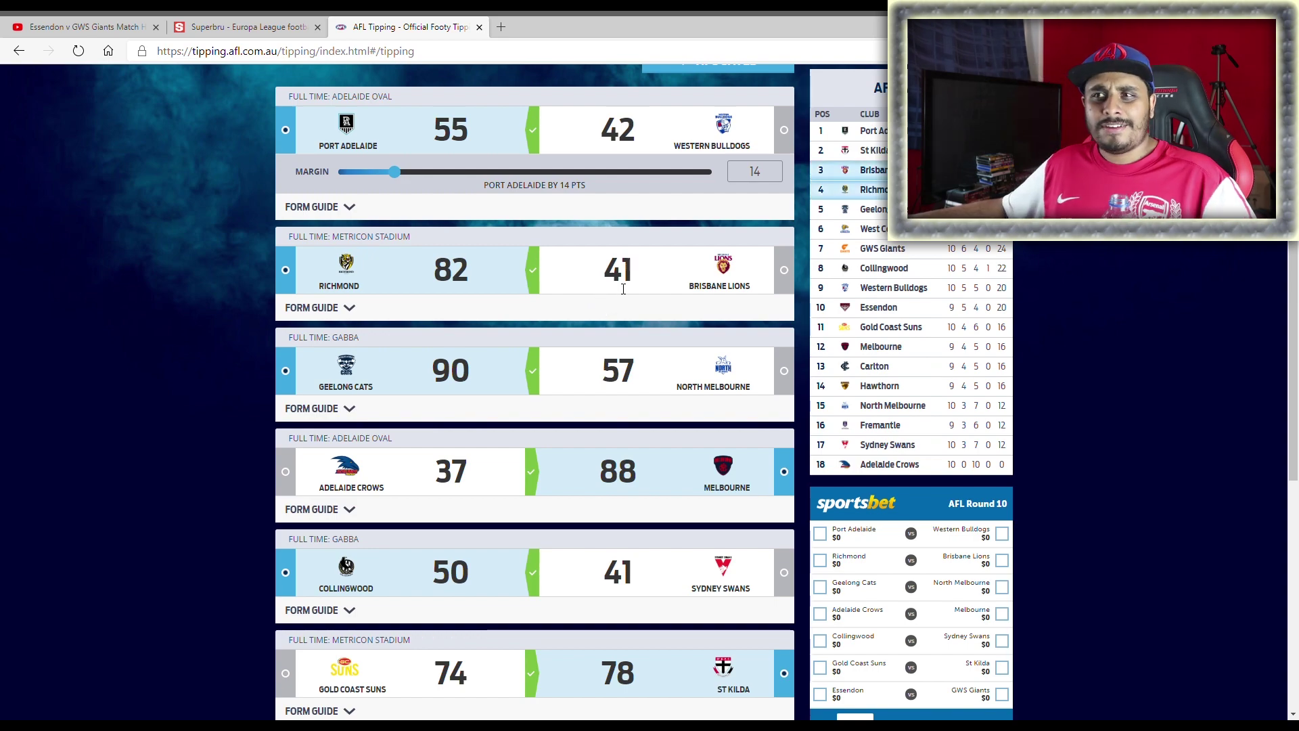
# - Scroll up and down the AFL Tipping page to look it over
pyautogui.scroll(3, 254, 295)
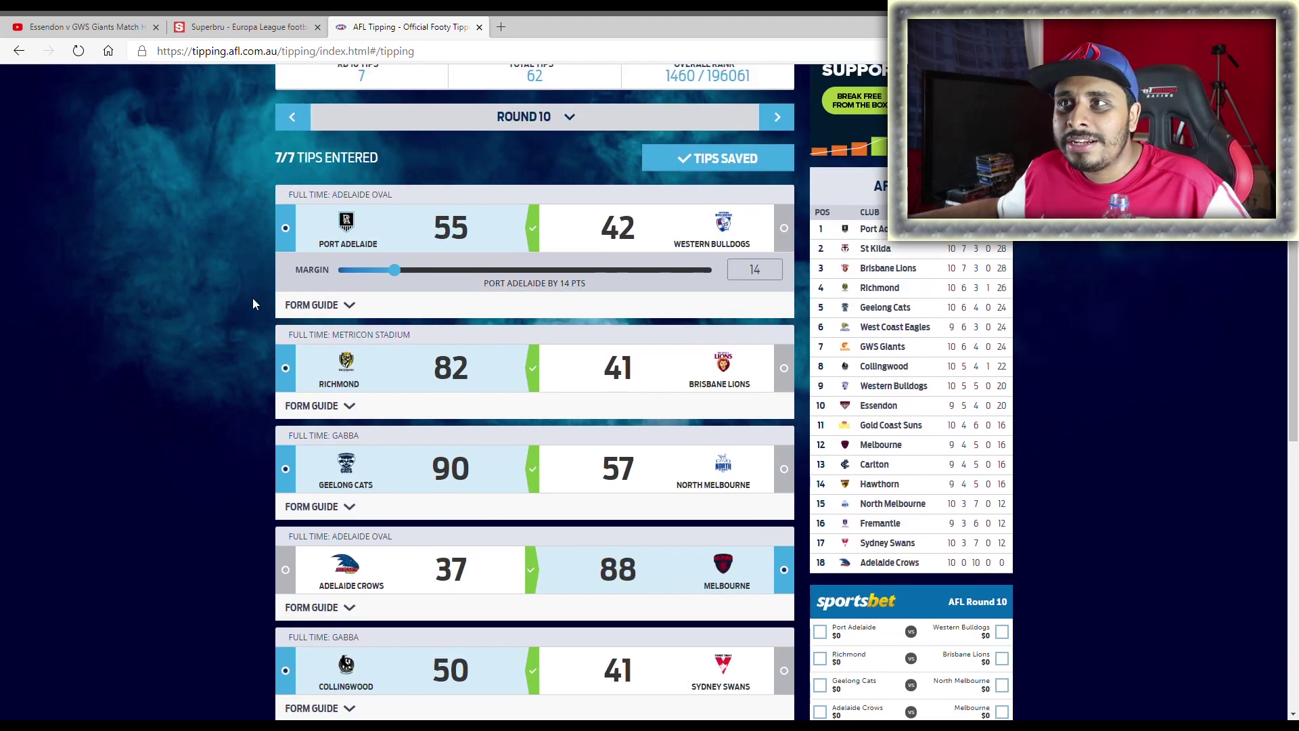
pyautogui.scroll(-2, 491, 327)
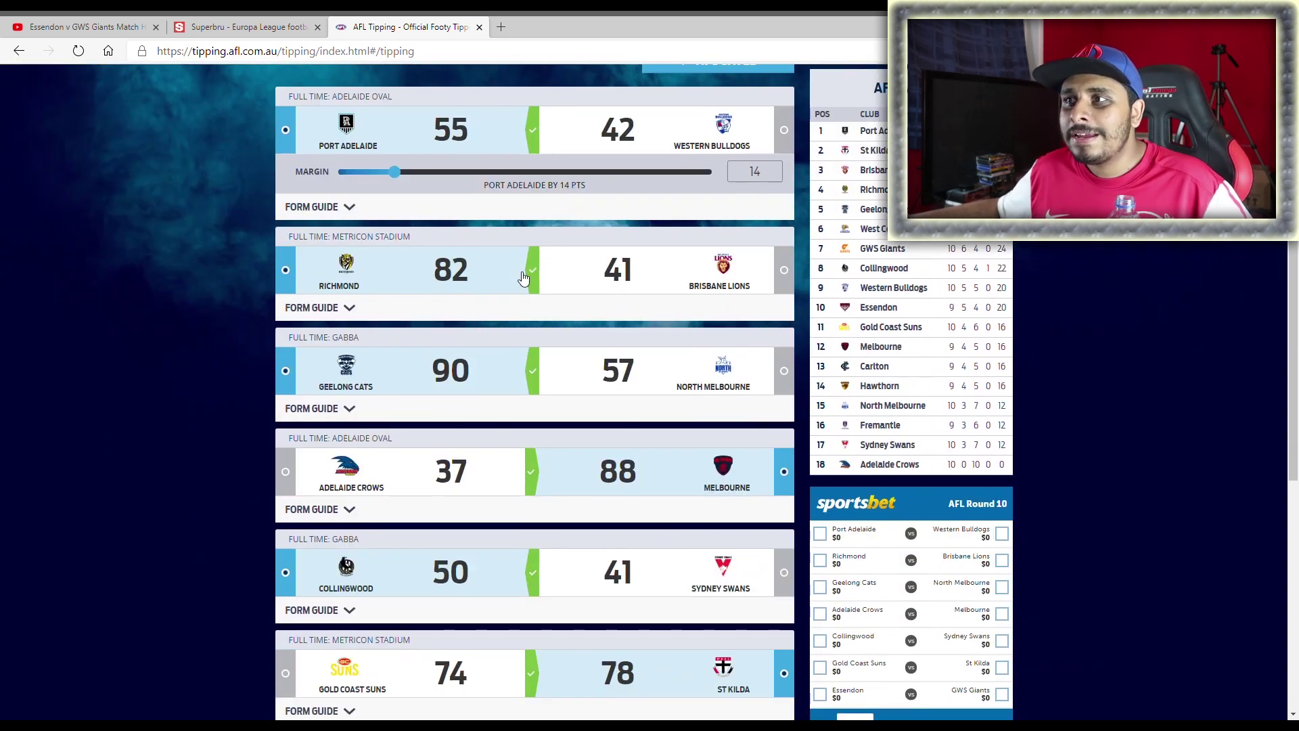
pyautogui.scroll(-1, 510, 346)
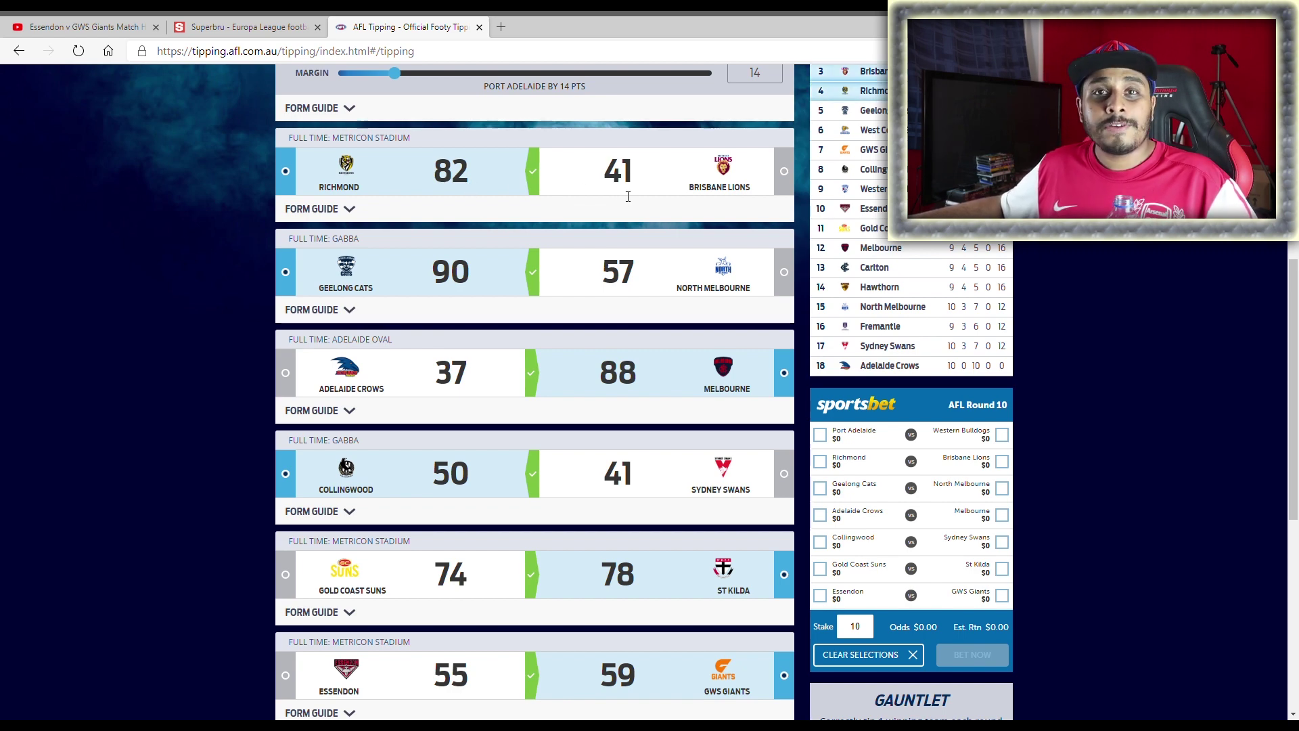
pyautogui.scroll(-2, 630, 196)
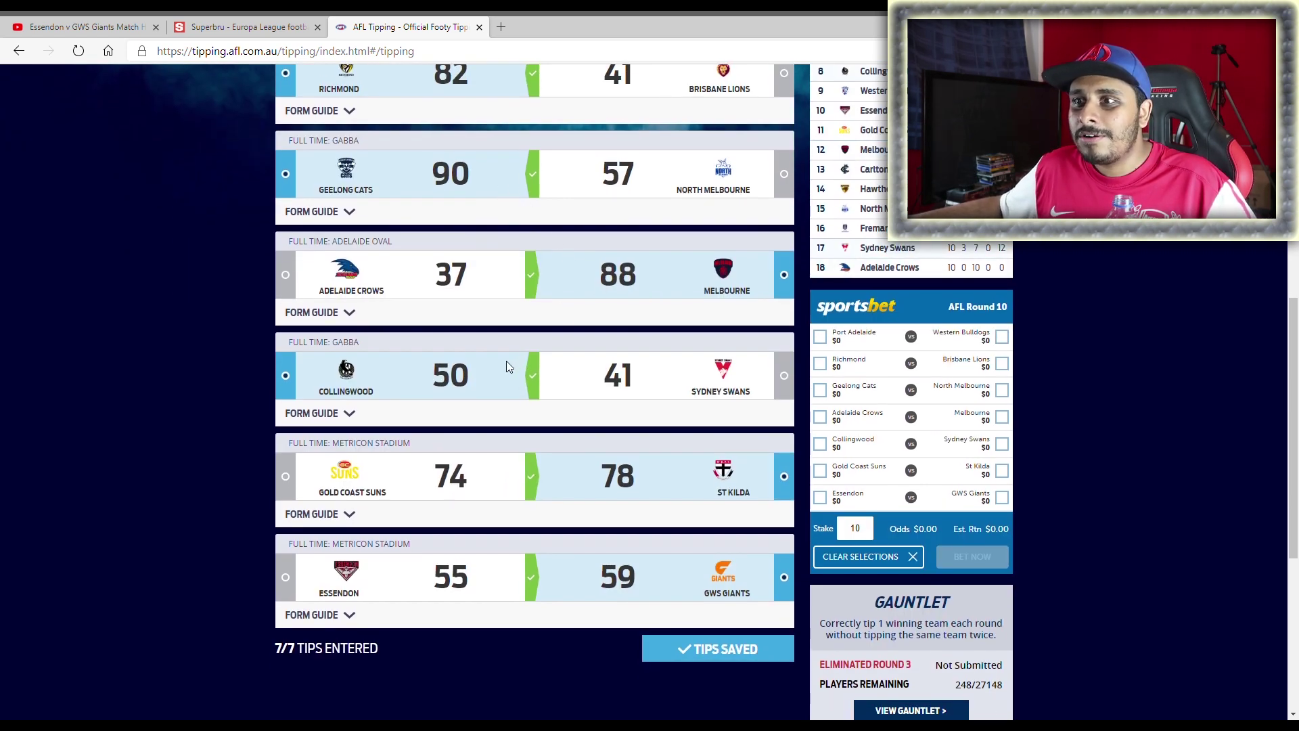
pyautogui.scroll(-2, 509, 366)
pyautogui.scroll(-2, 598, 400)
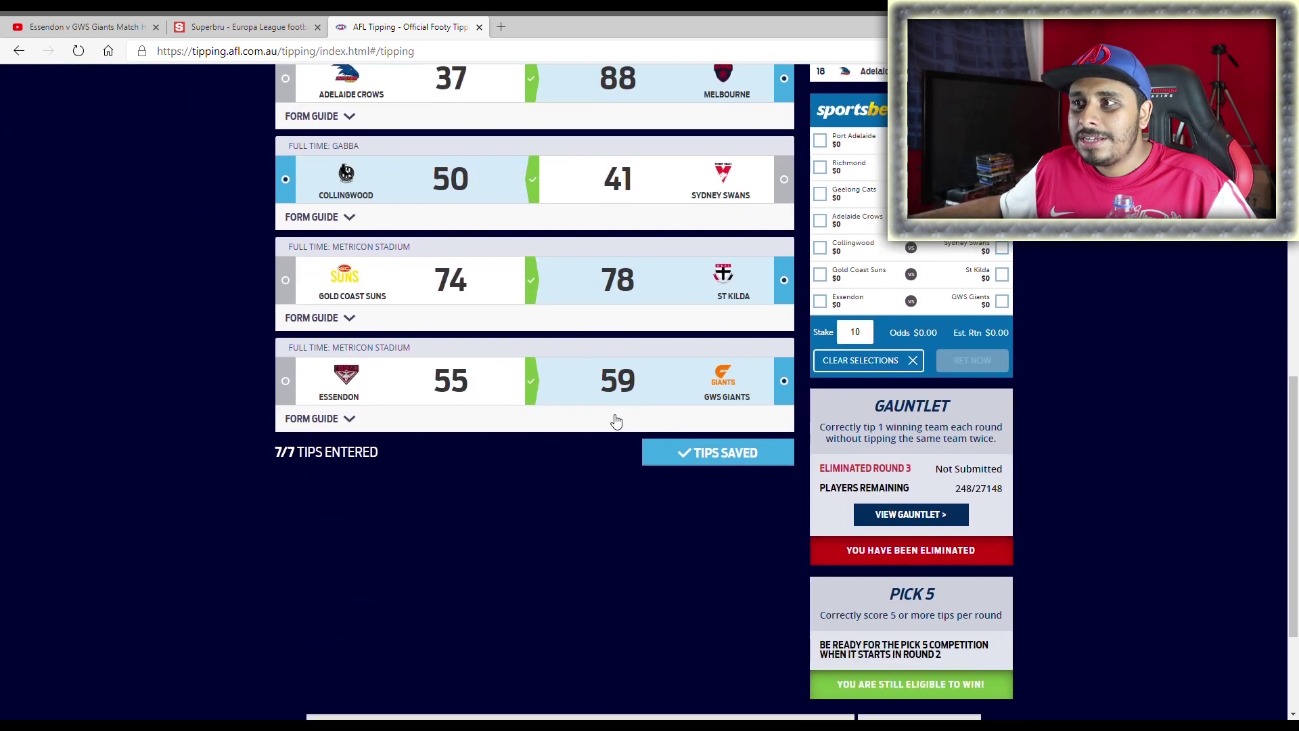
pyautogui.scroll(10, 583, 394)
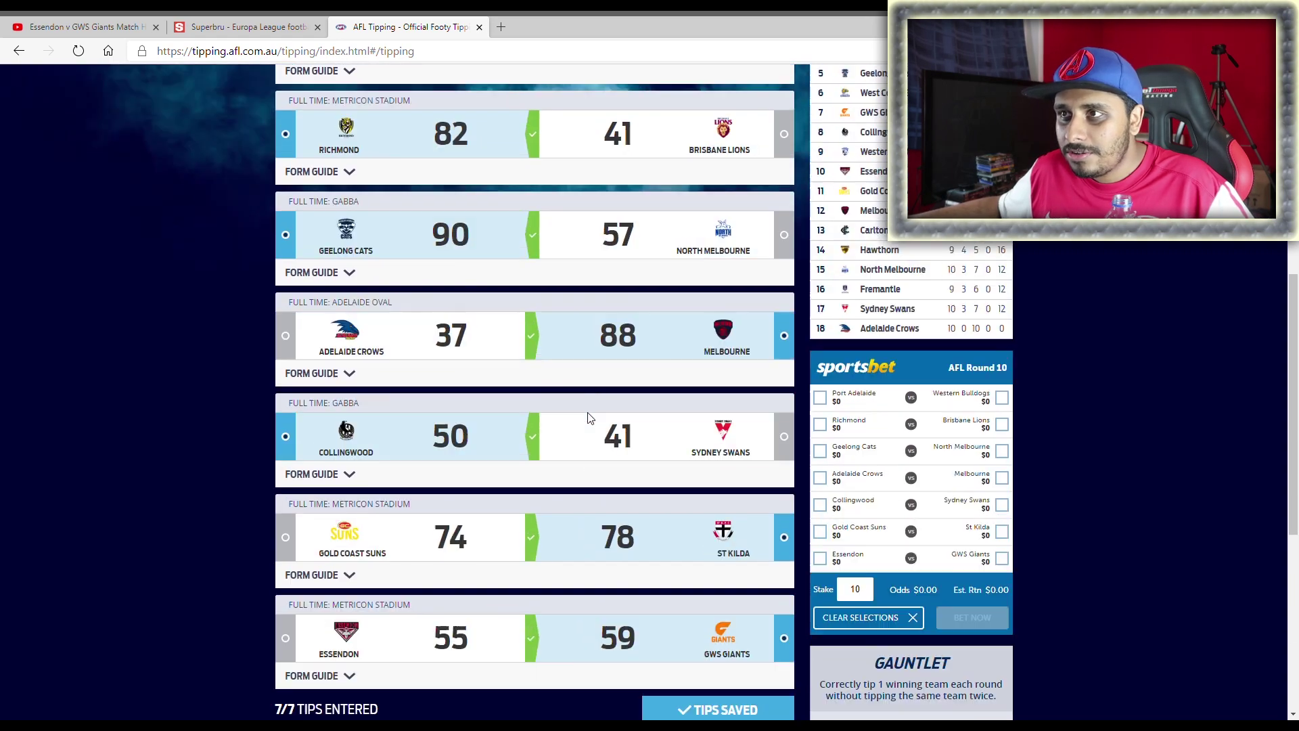
pyautogui.scroll(-8, 573, 478)
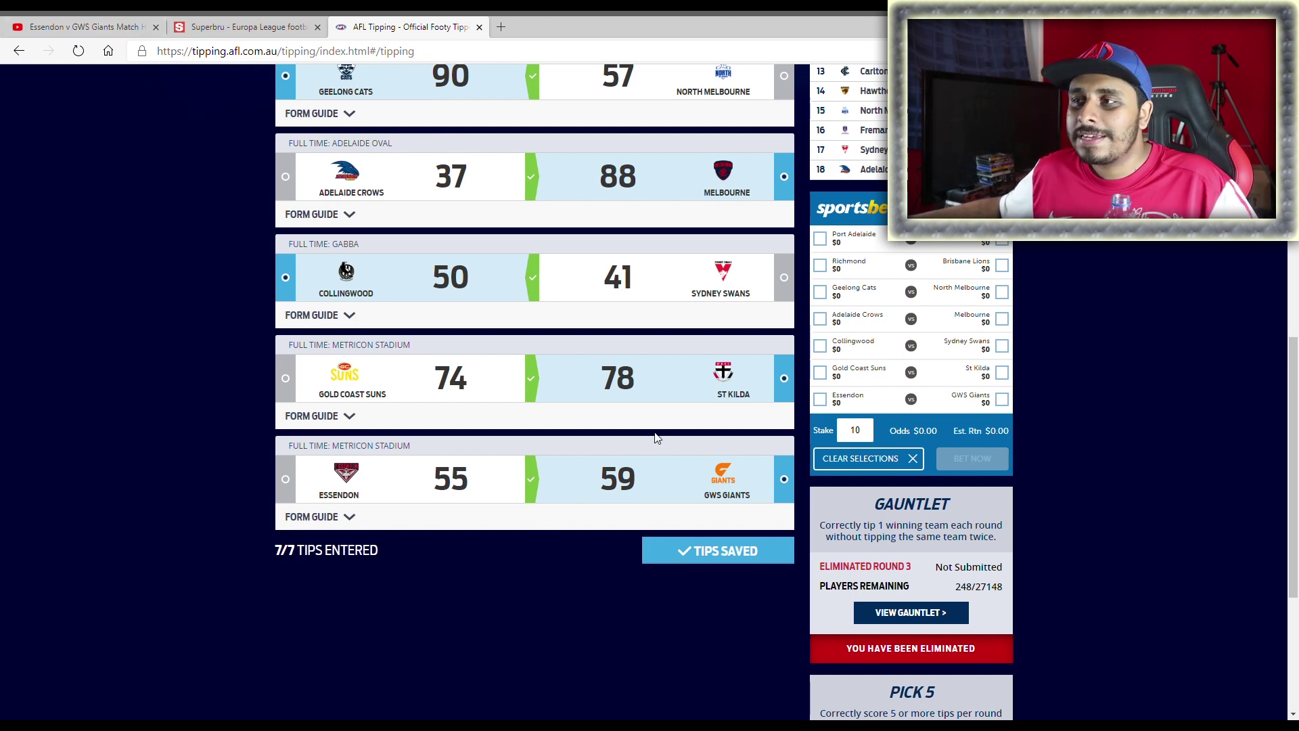
pyautogui.scroll(1, 555, 476)
pyautogui.scroll(-1, 554, 476)
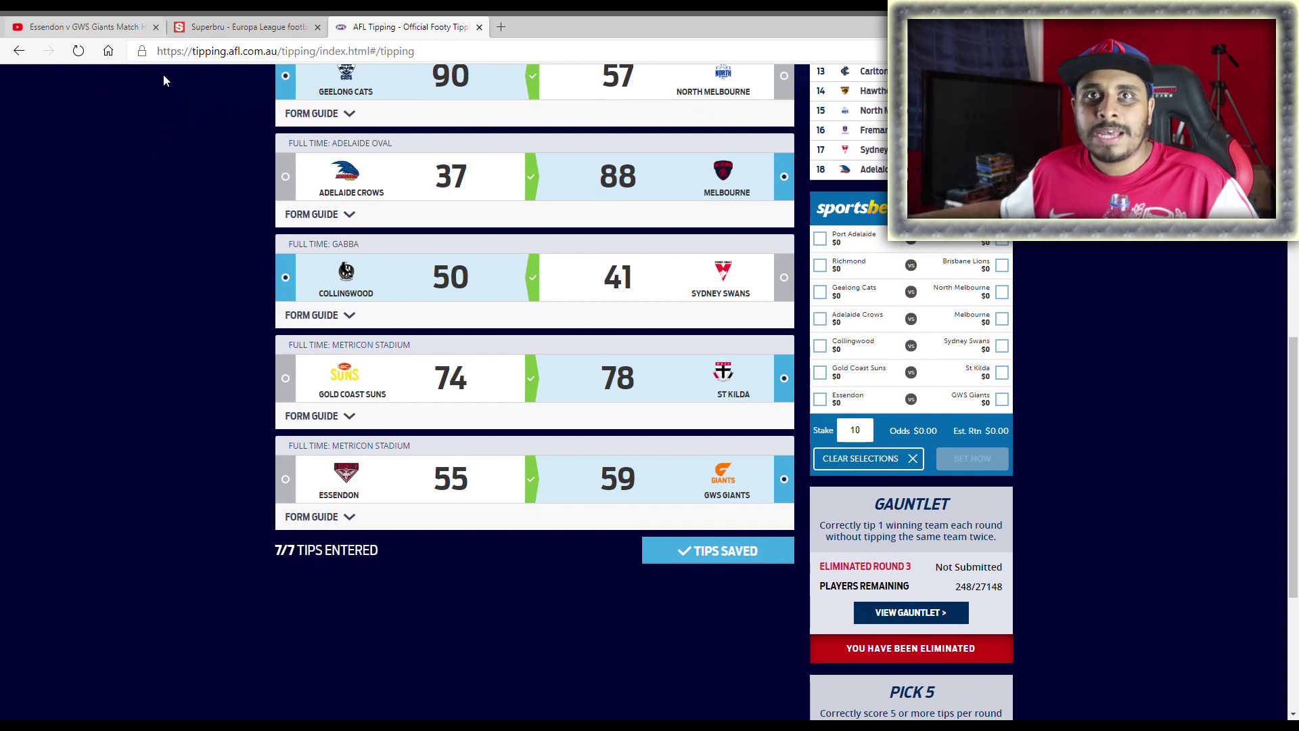
pyautogui.scroll(5, 568, 497)
pyautogui.scroll(4, 568, 497)
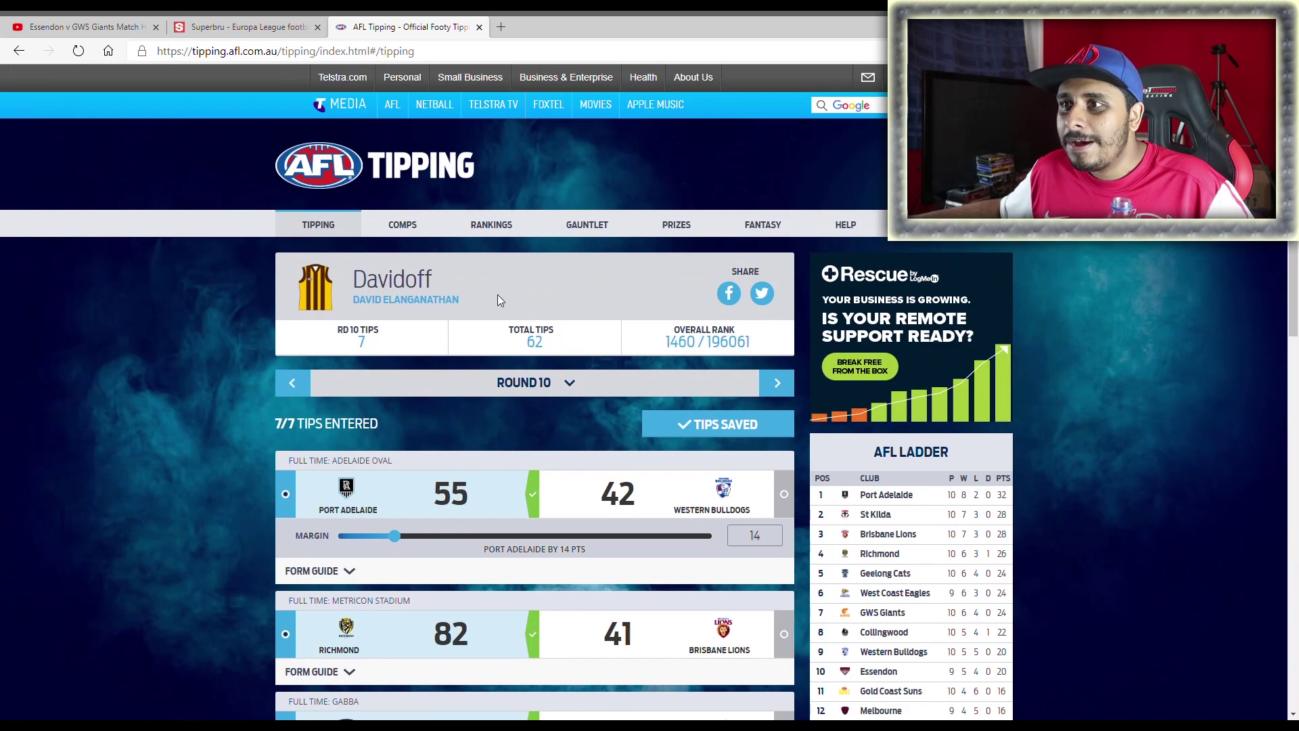
# - Open your own comp's ladder from COMPS, scroll it, then return to Round 11 tipping
pyautogui.click(415, 227)
pyautogui.scroll(-4, 464, 319)
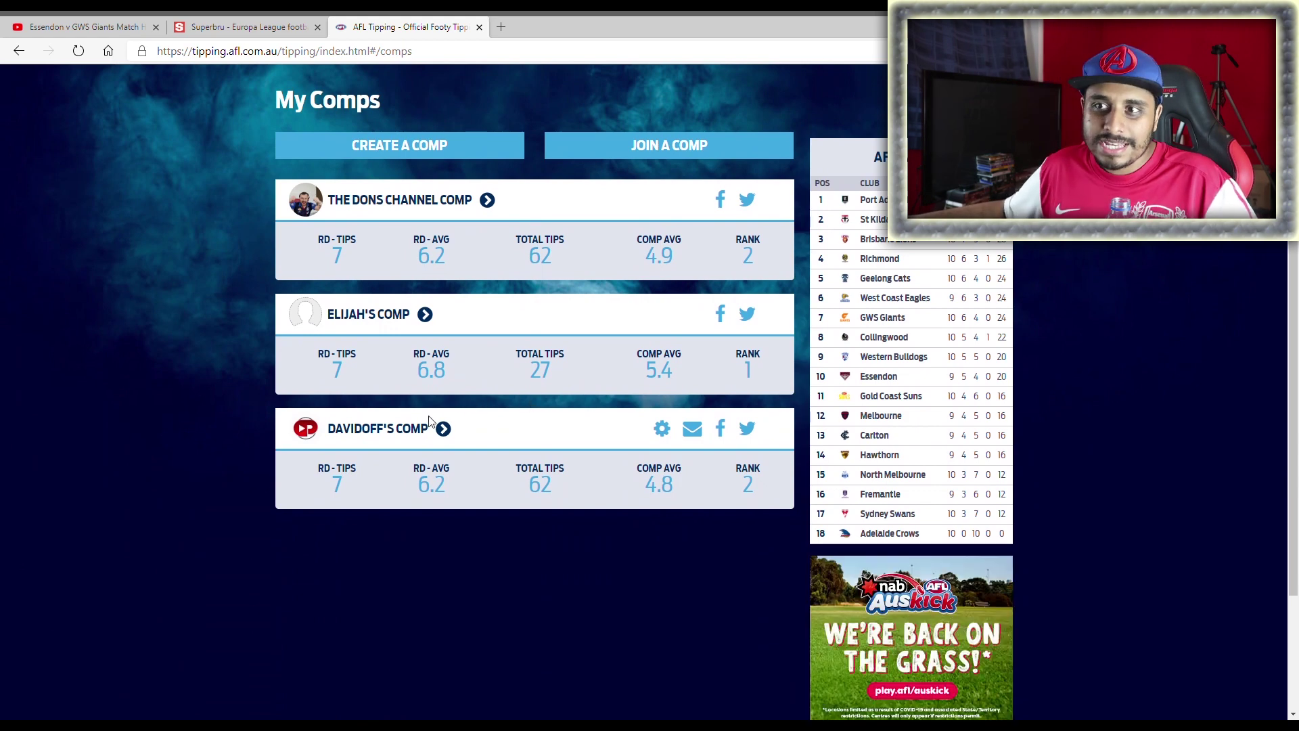
pyautogui.click(424, 427)
pyautogui.scroll(-3, 491, 392)
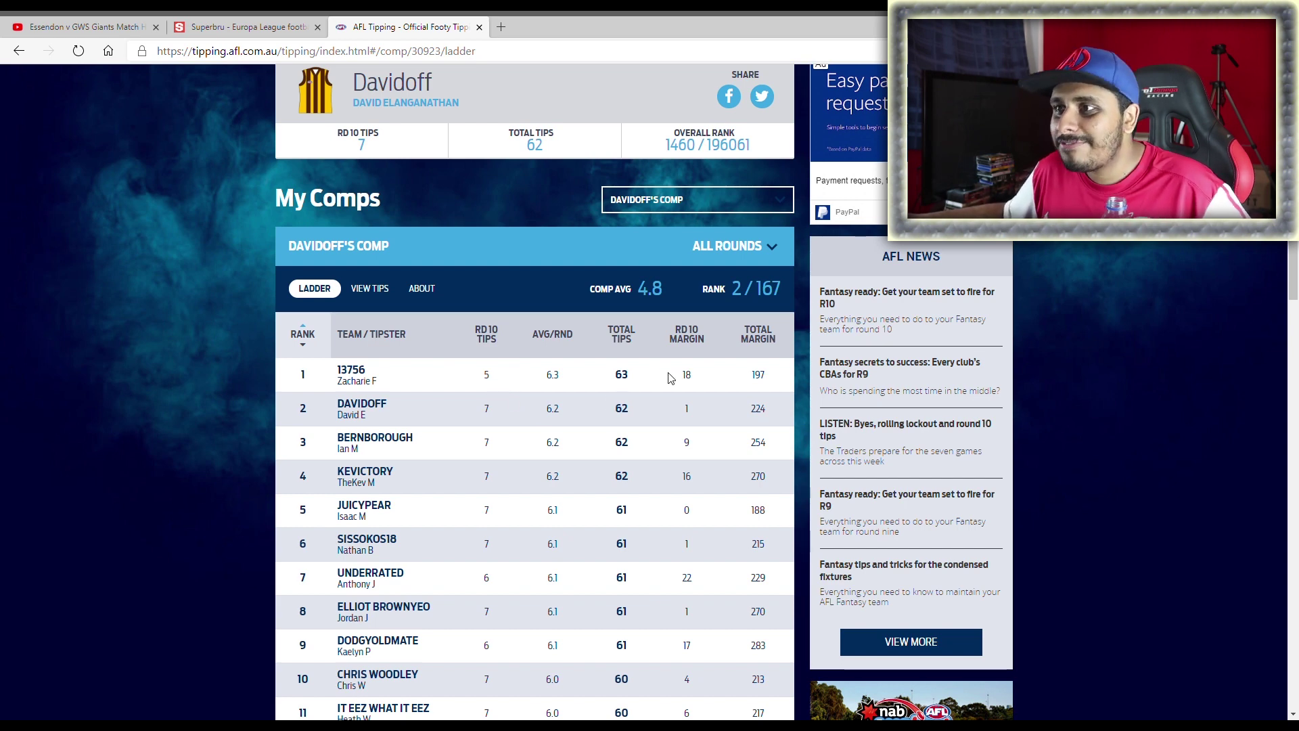
pyautogui.scroll(-2, 587, 412)
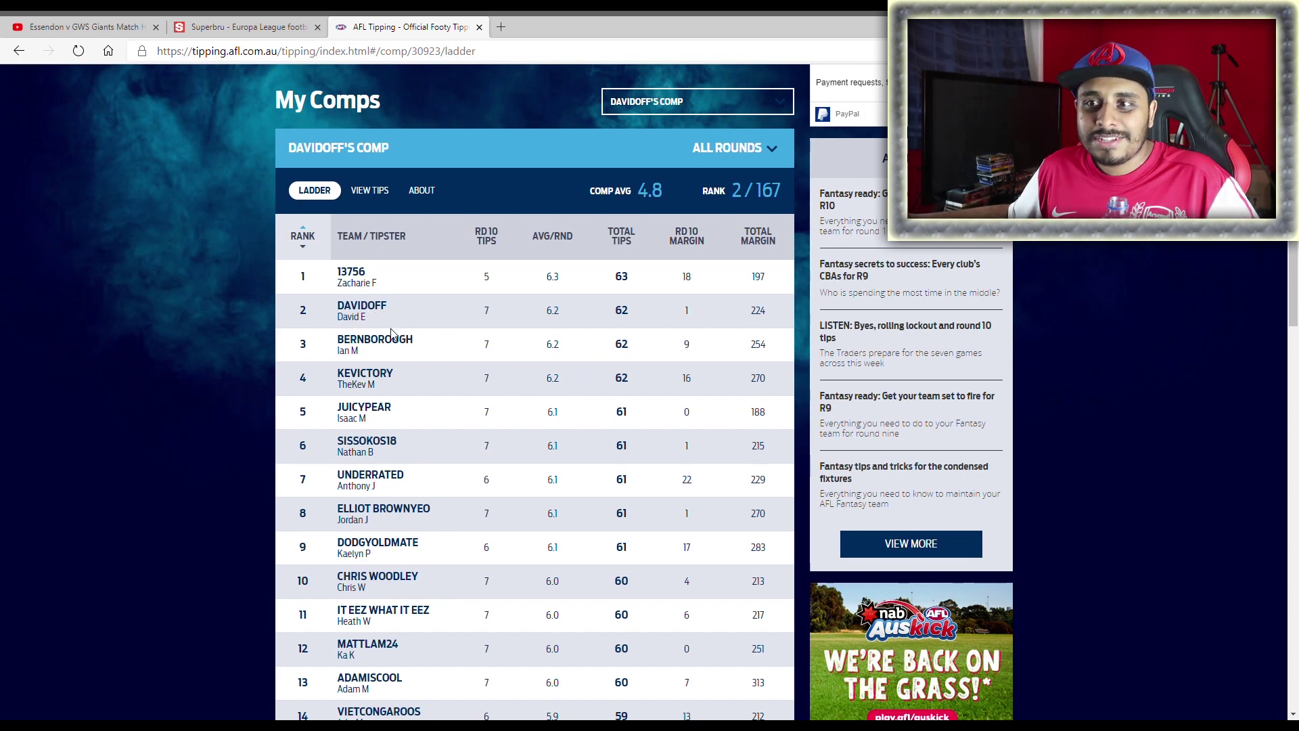
pyautogui.scroll(-19, 386, 338)
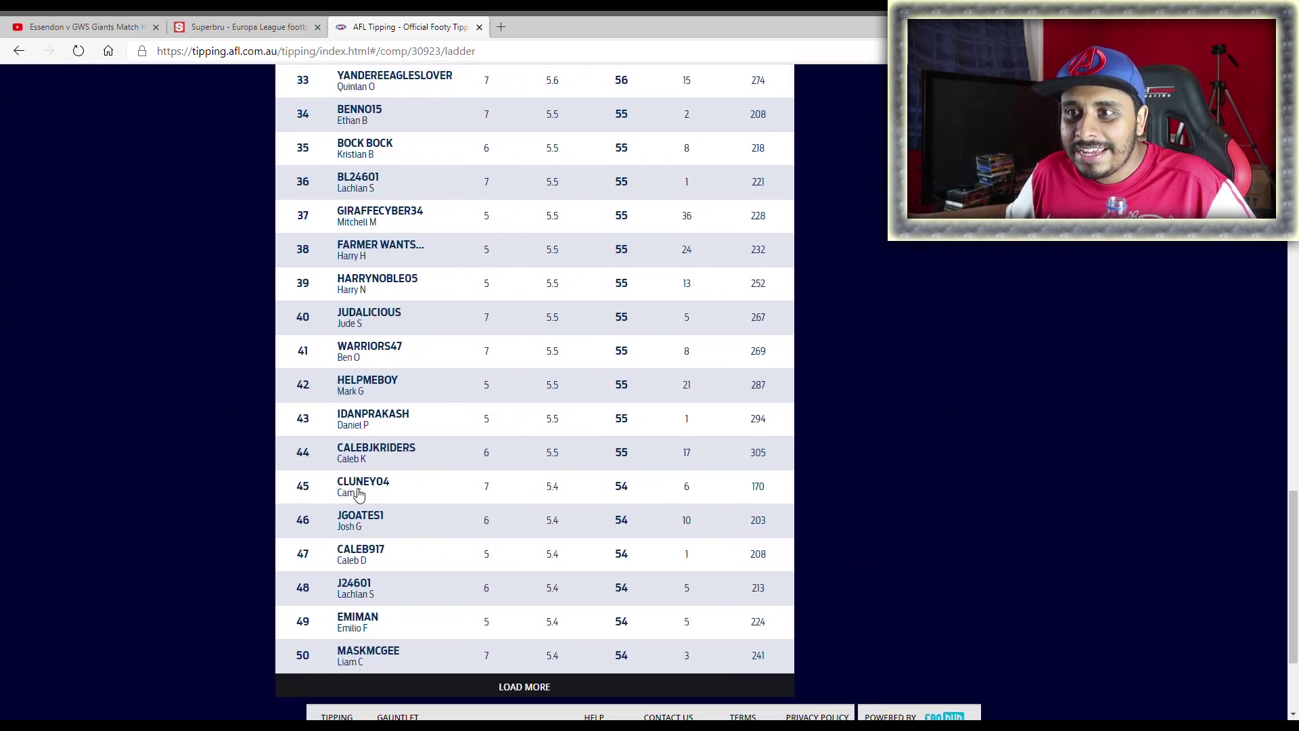
pyautogui.scroll(12, 476, 568)
pyautogui.scroll(10, 477, 572)
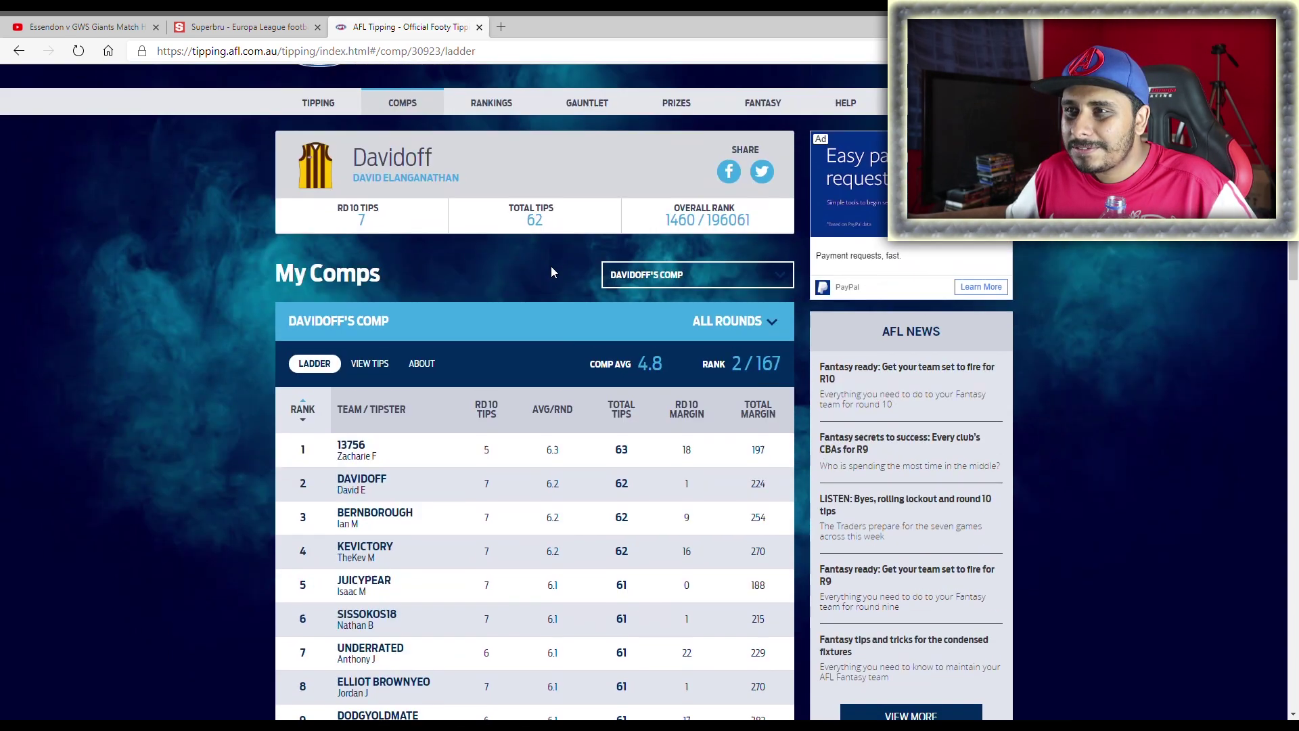
pyautogui.scroll(2, 551, 265)
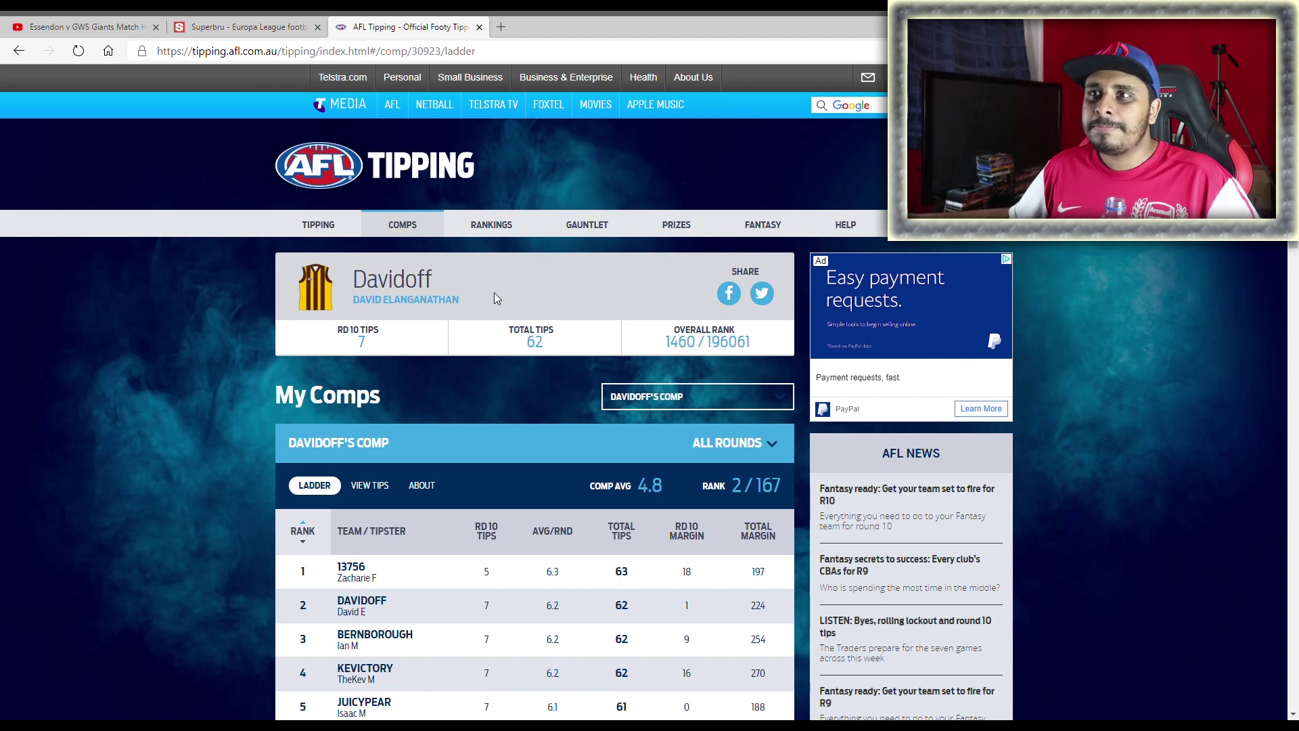
pyautogui.click(319, 227)
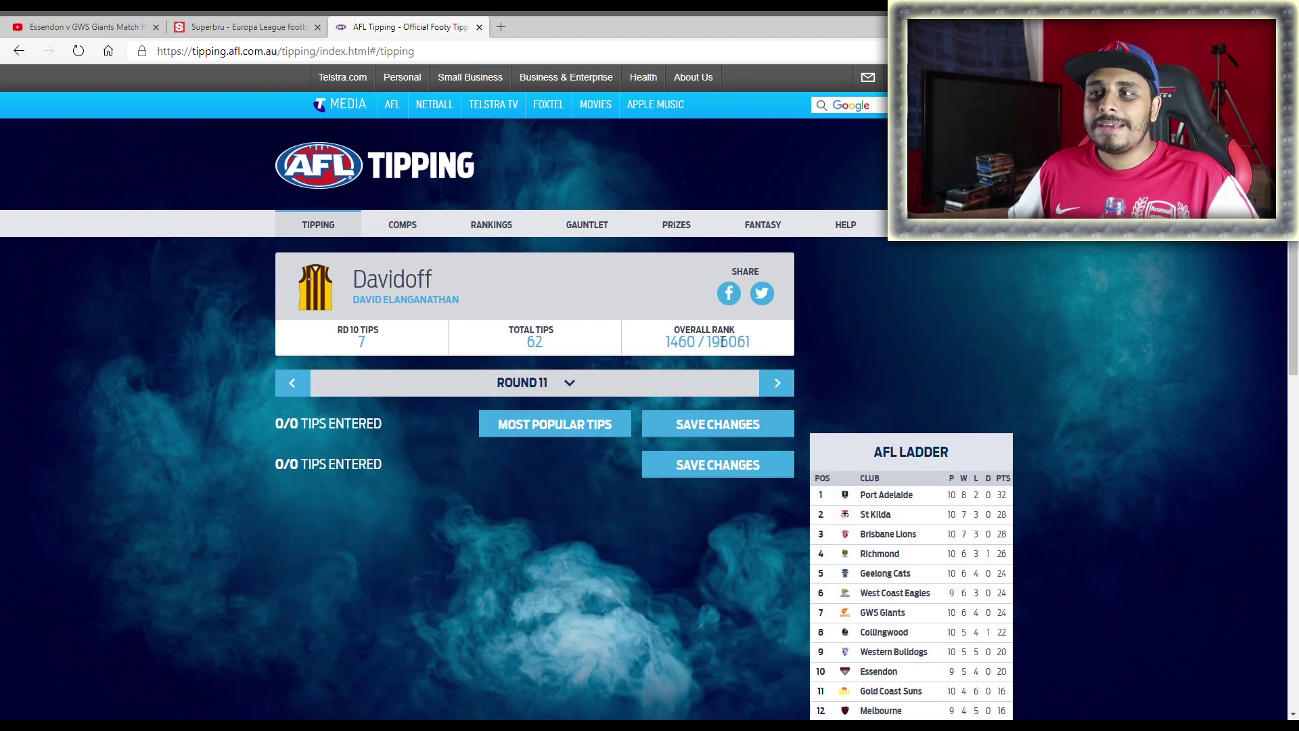
# - Scroll the Round 11 games list to tip Port Adelaide over Richmond
pyautogui.scroll(-4, 691, 367)
pyautogui.scroll(-1, 690, 367)
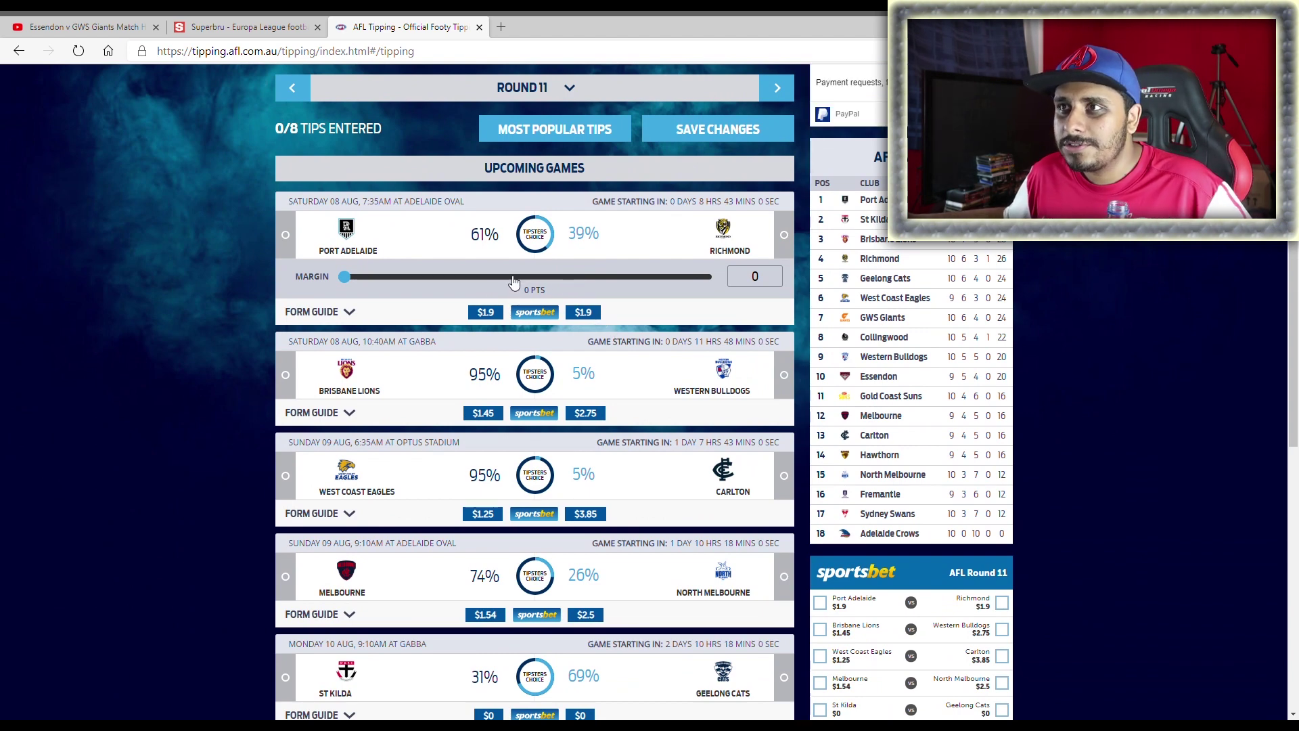
pyautogui.scroll(3, 515, 283)
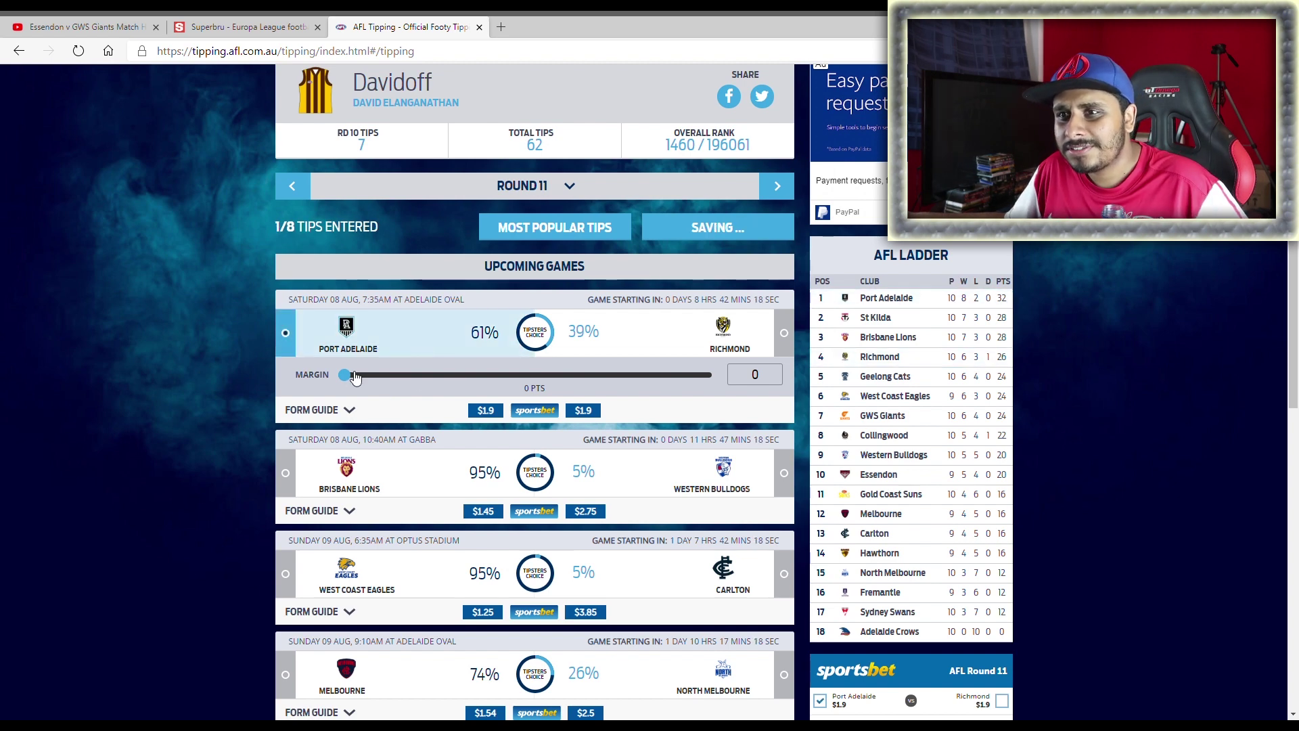
# - Set Port Adelaide's margin to 5, then tip Brisbane Lions over Western Bulldogs and West Coast over Carlton
pyautogui.moveTo(353, 377)
pyautogui.mouseDown()
pyautogui.moveTo(389, 377)
pyautogui.moveTo(369, 379)
pyautogui.mouseUp()
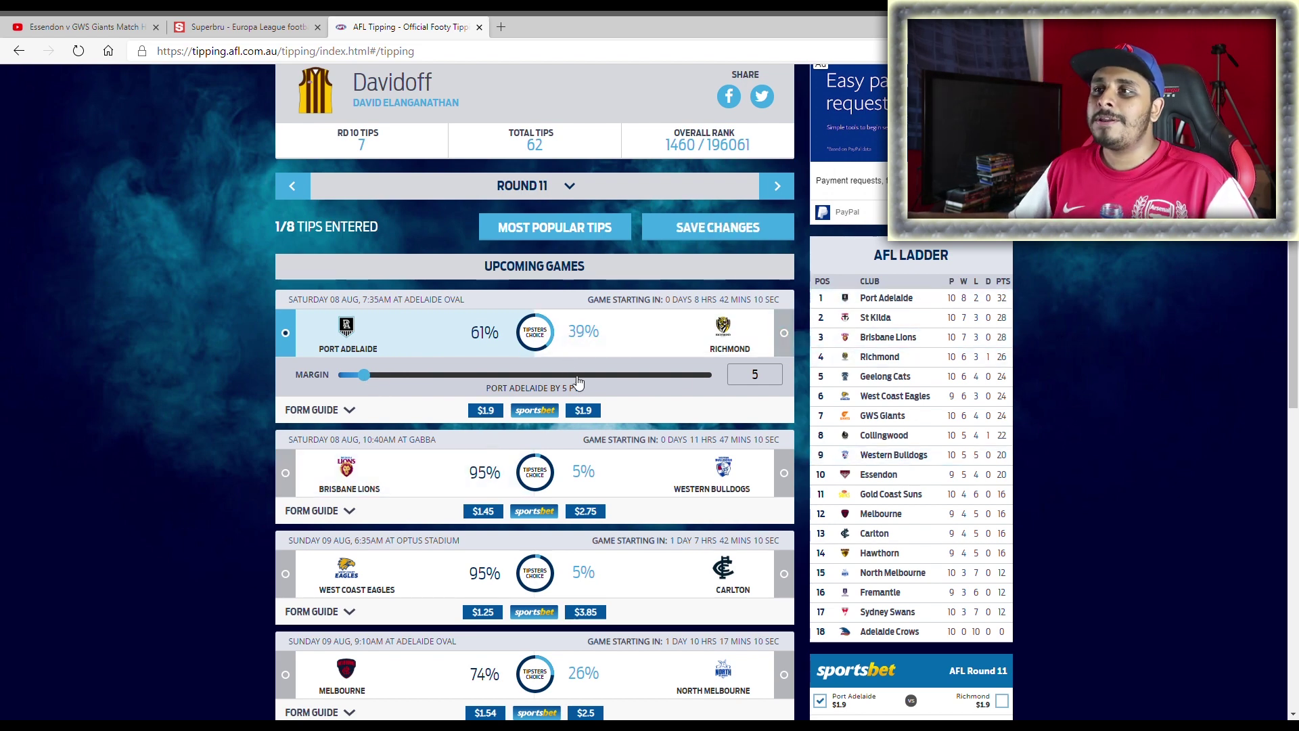
pyautogui.scroll(-1, 611, 402)
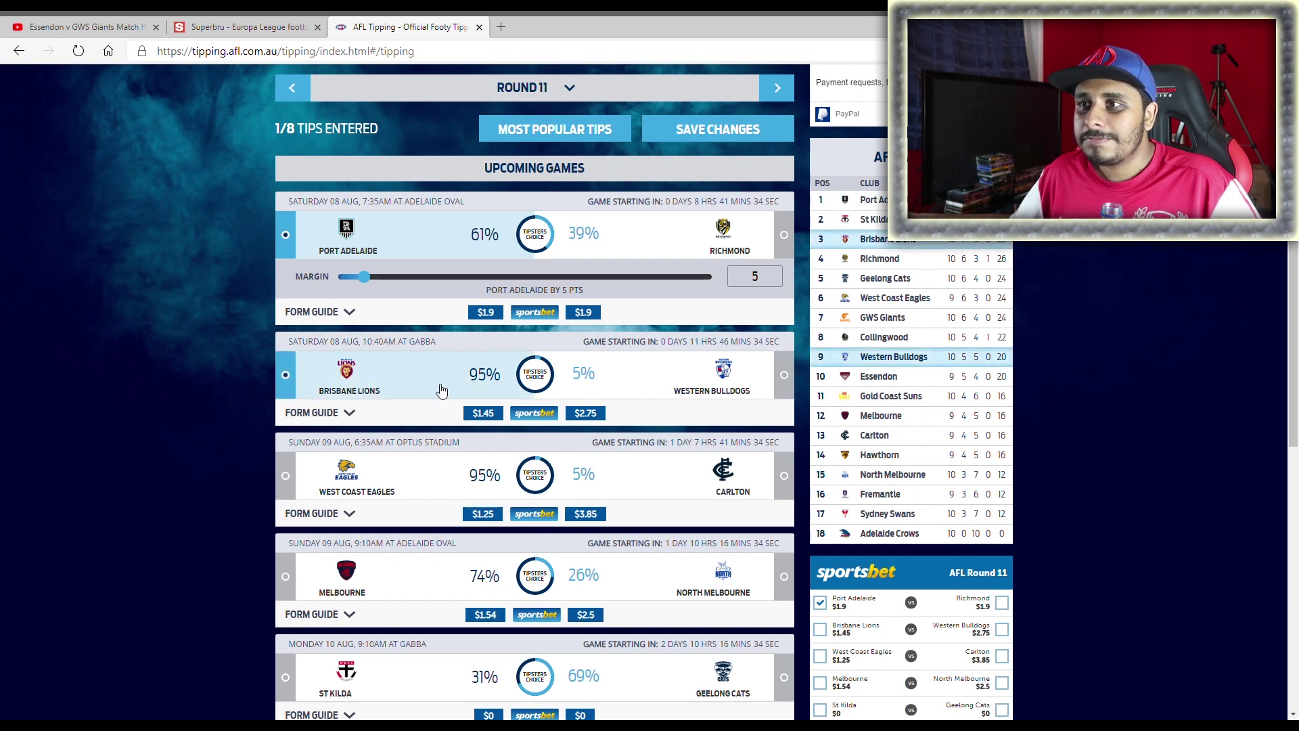
pyautogui.click(441, 390)
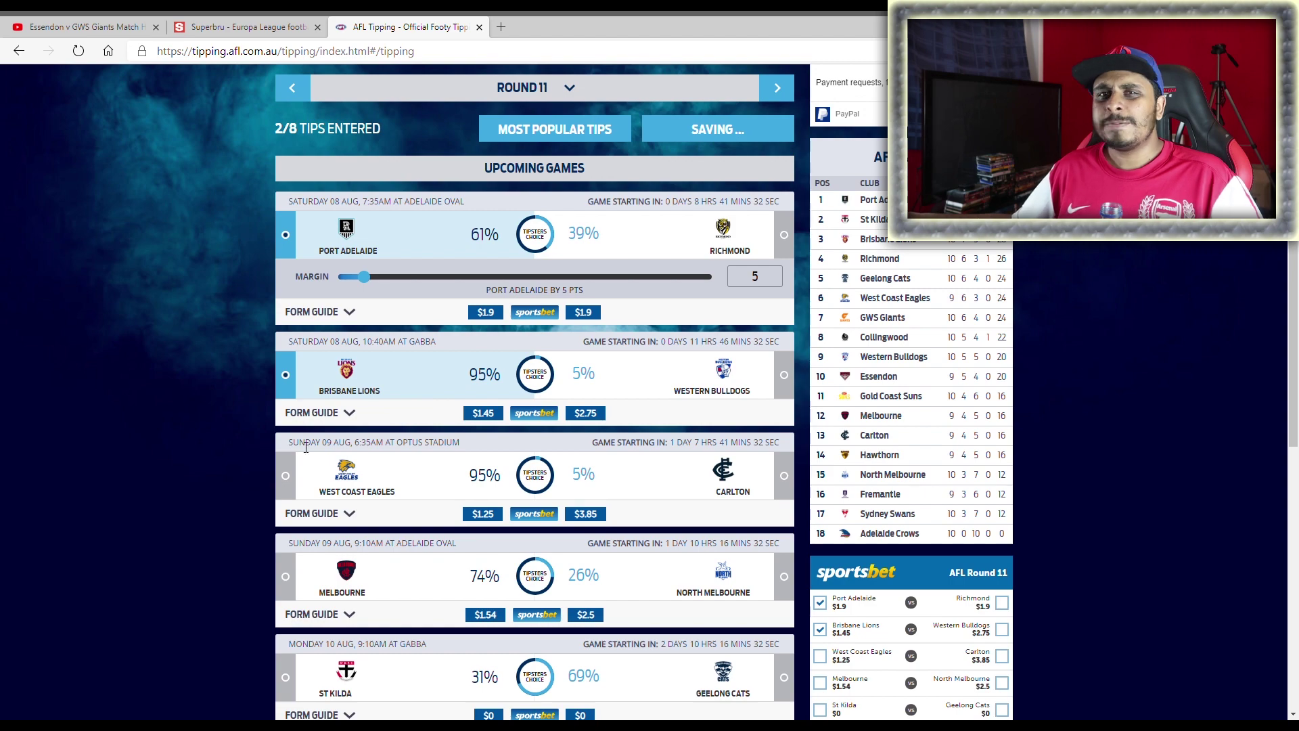
pyautogui.scroll(-2, 404, 454)
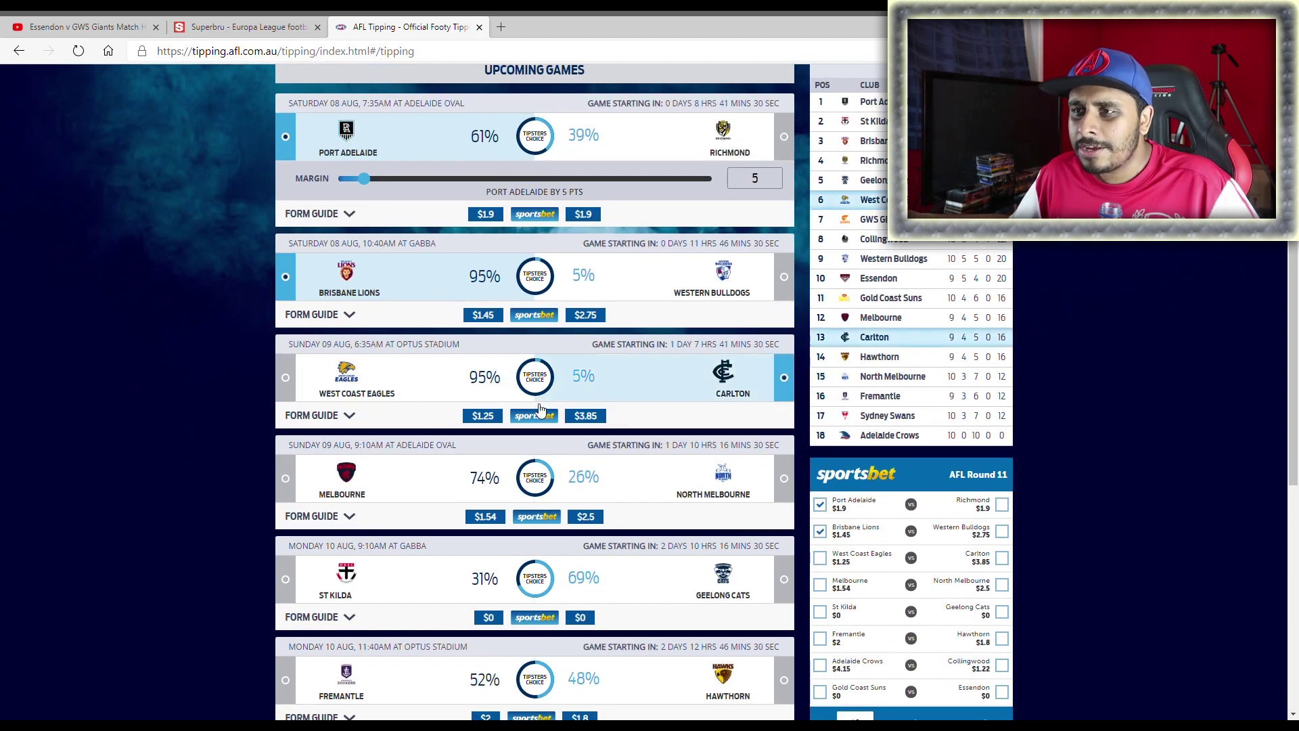
pyautogui.click(459, 385)
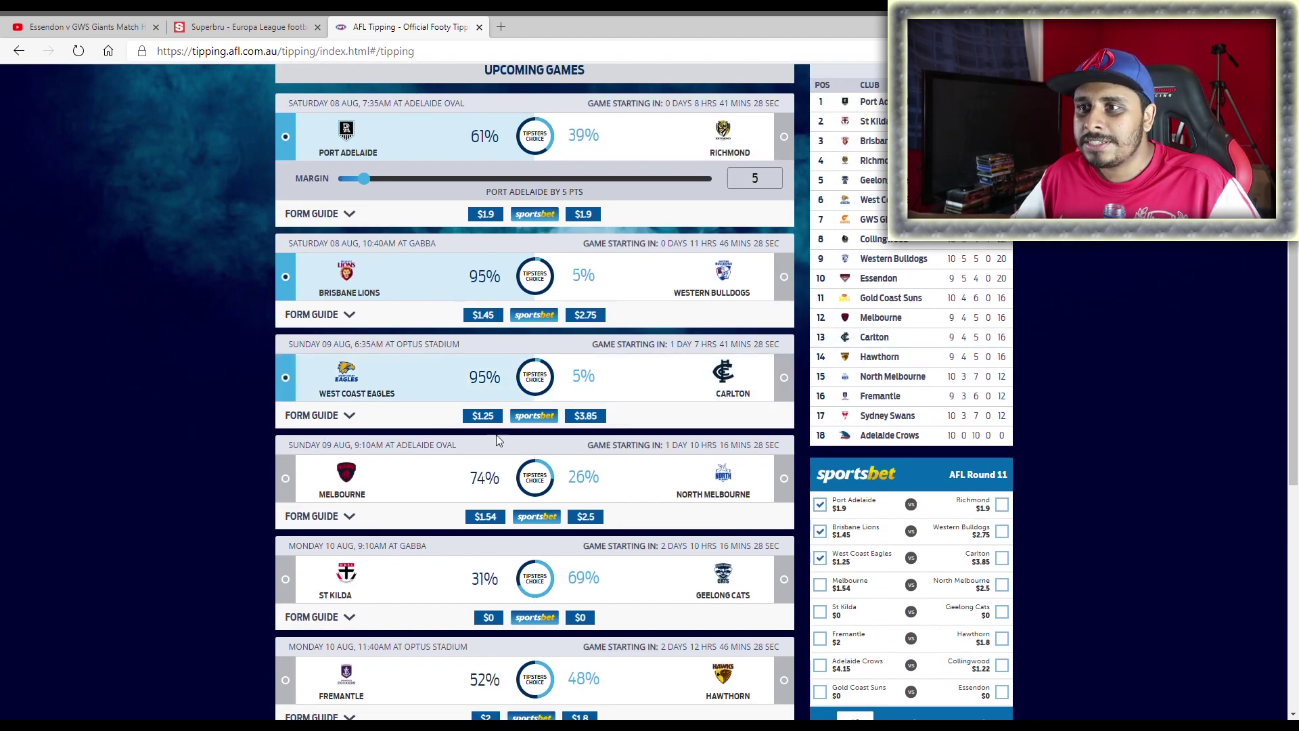
pyautogui.scroll(-4, 467, 393)
pyautogui.scroll(2, 470, 396)
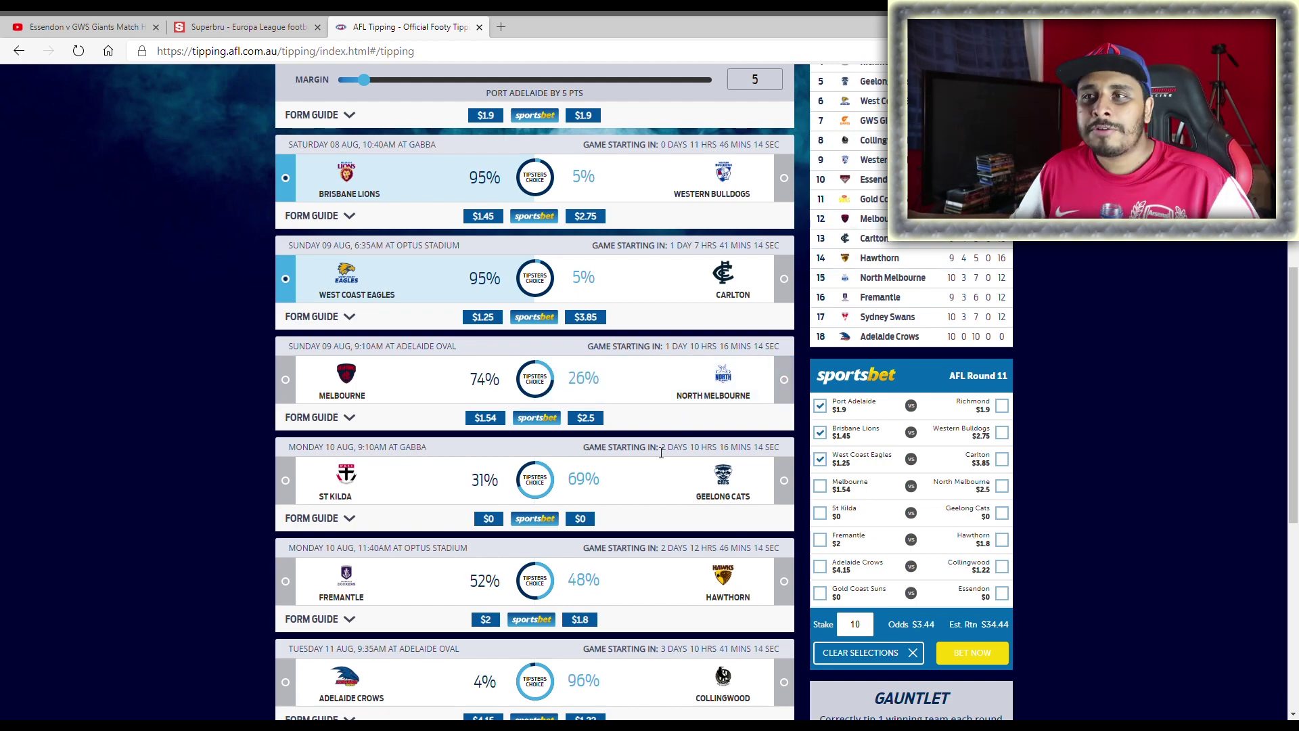
pyautogui.scroll(6, 541, 366)
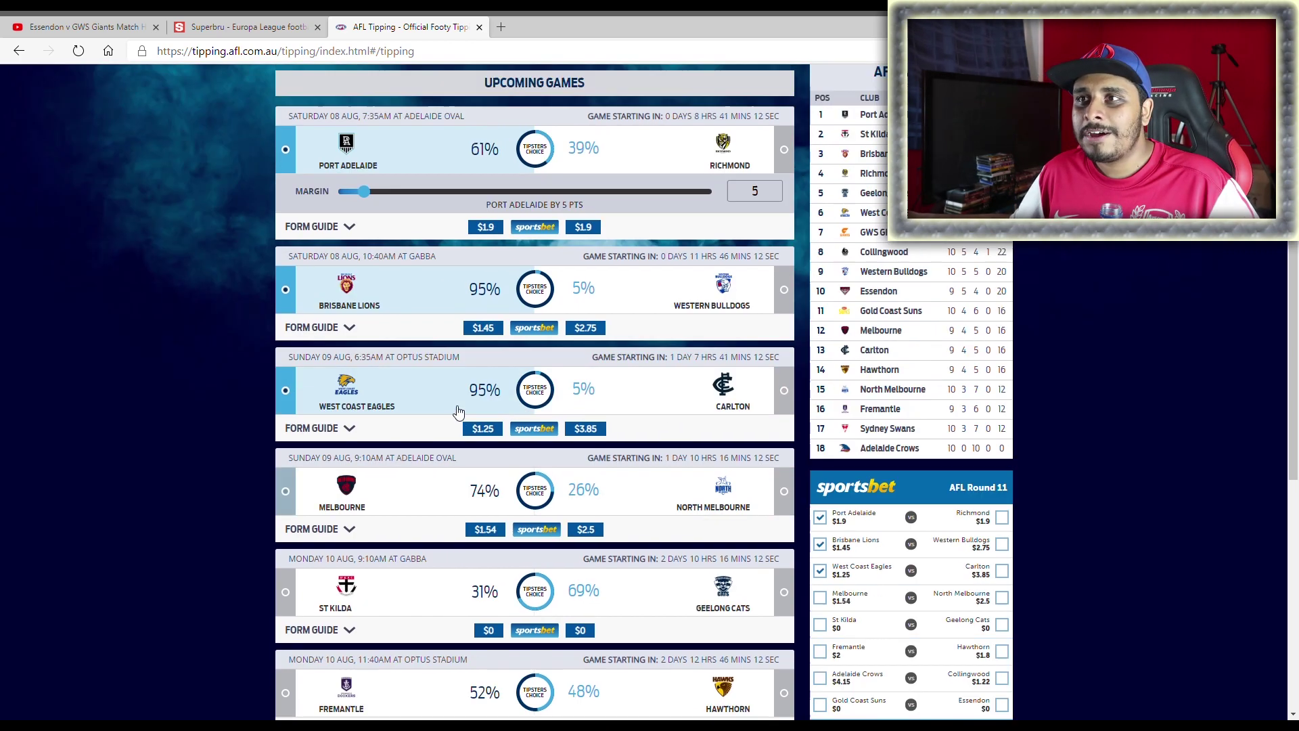
pyautogui.scroll(-7, 563, 327)
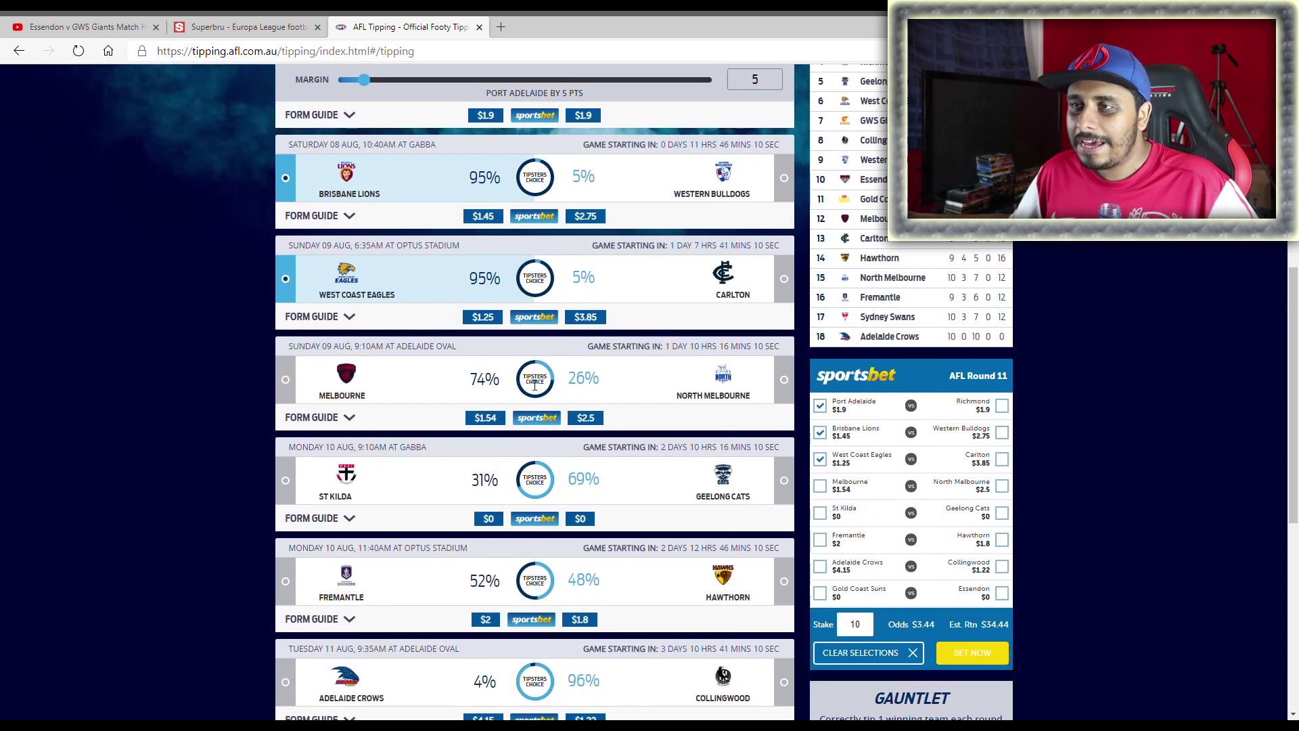
pyautogui.scroll(-1, 489, 416)
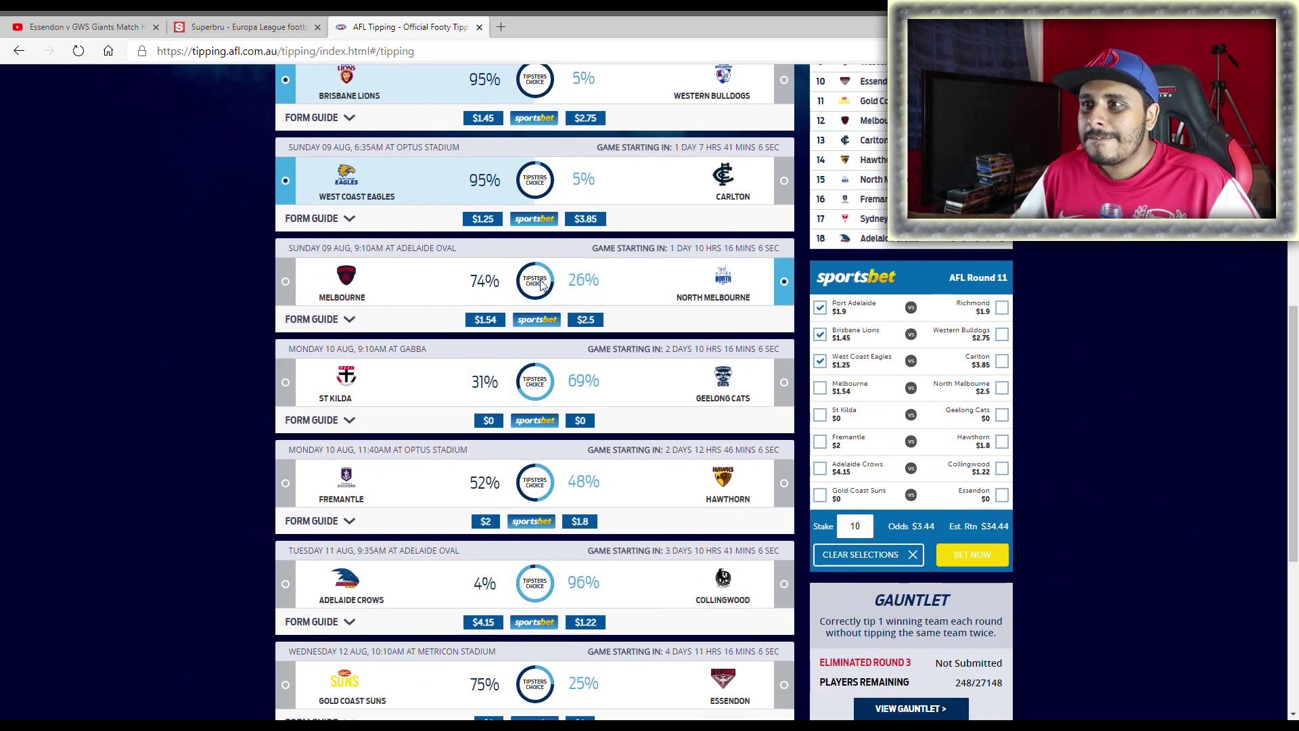
pyautogui.click(702, 287)
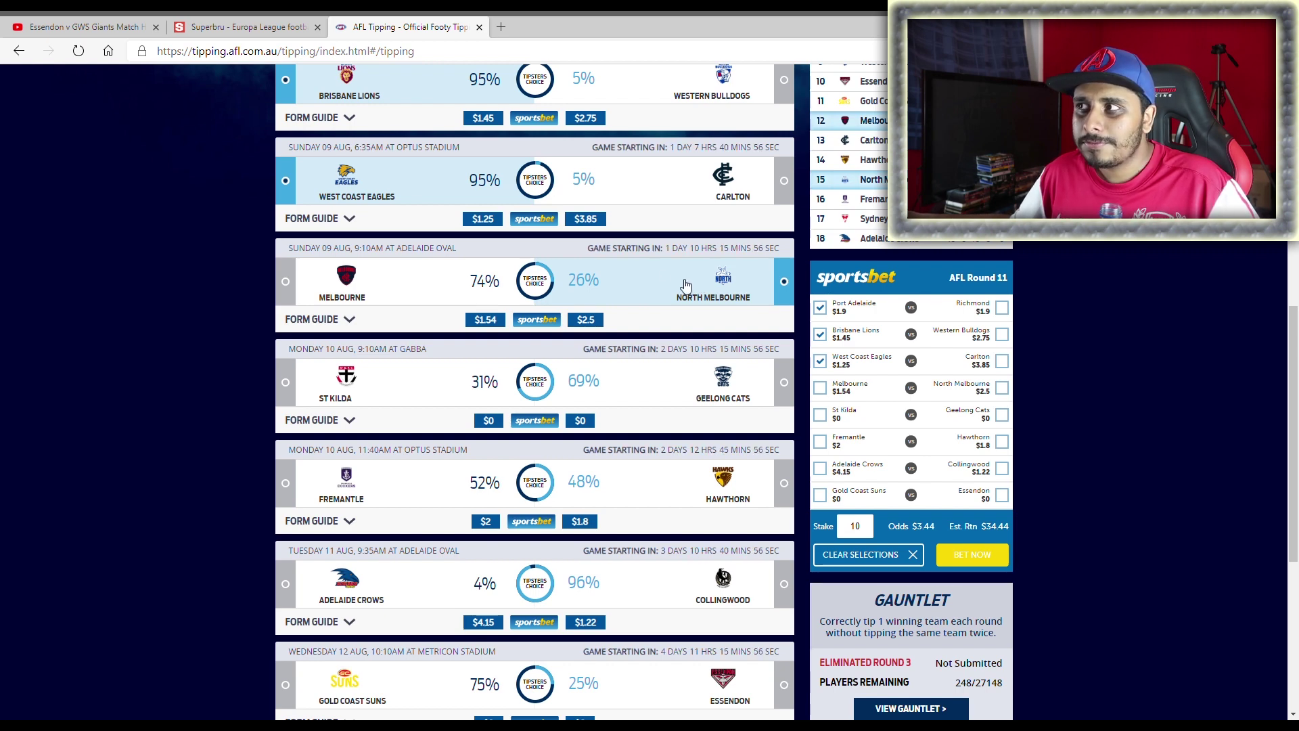
pyautogui.scroll(1, 685, 284)
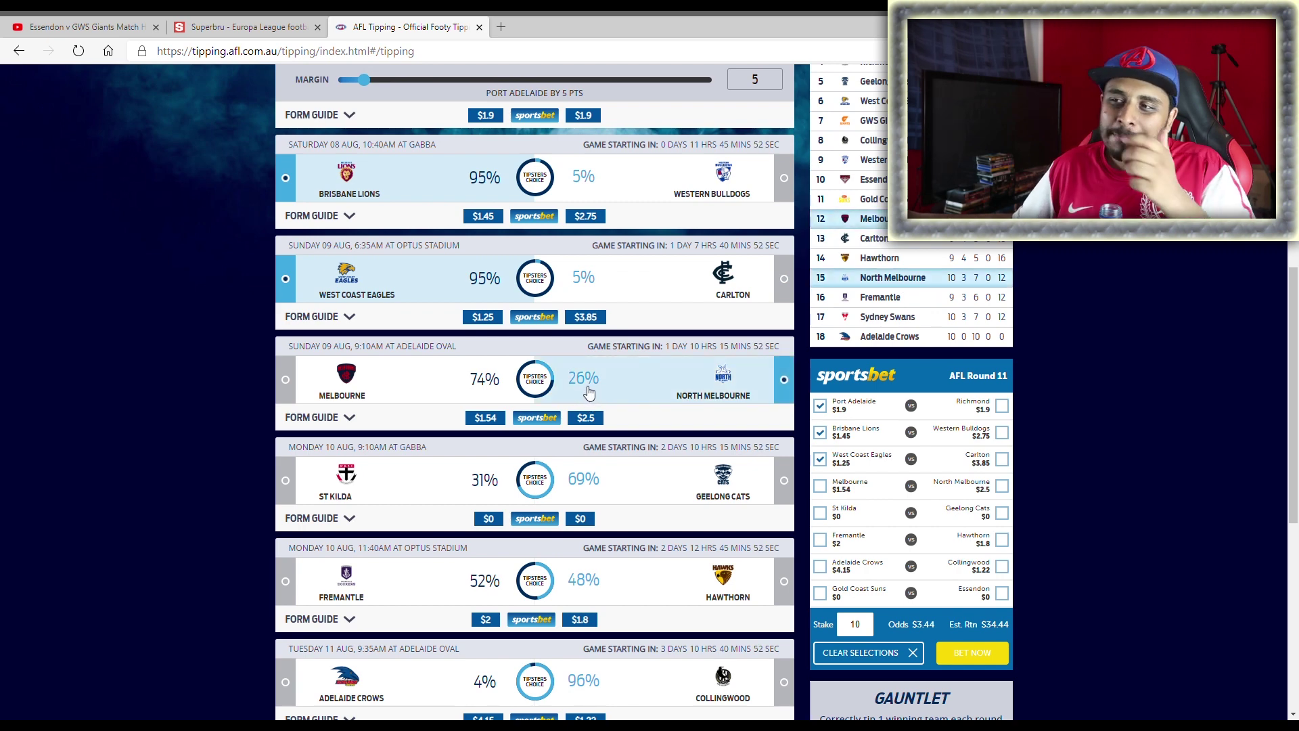
pyautogui.scroll(-2, 587, 392)
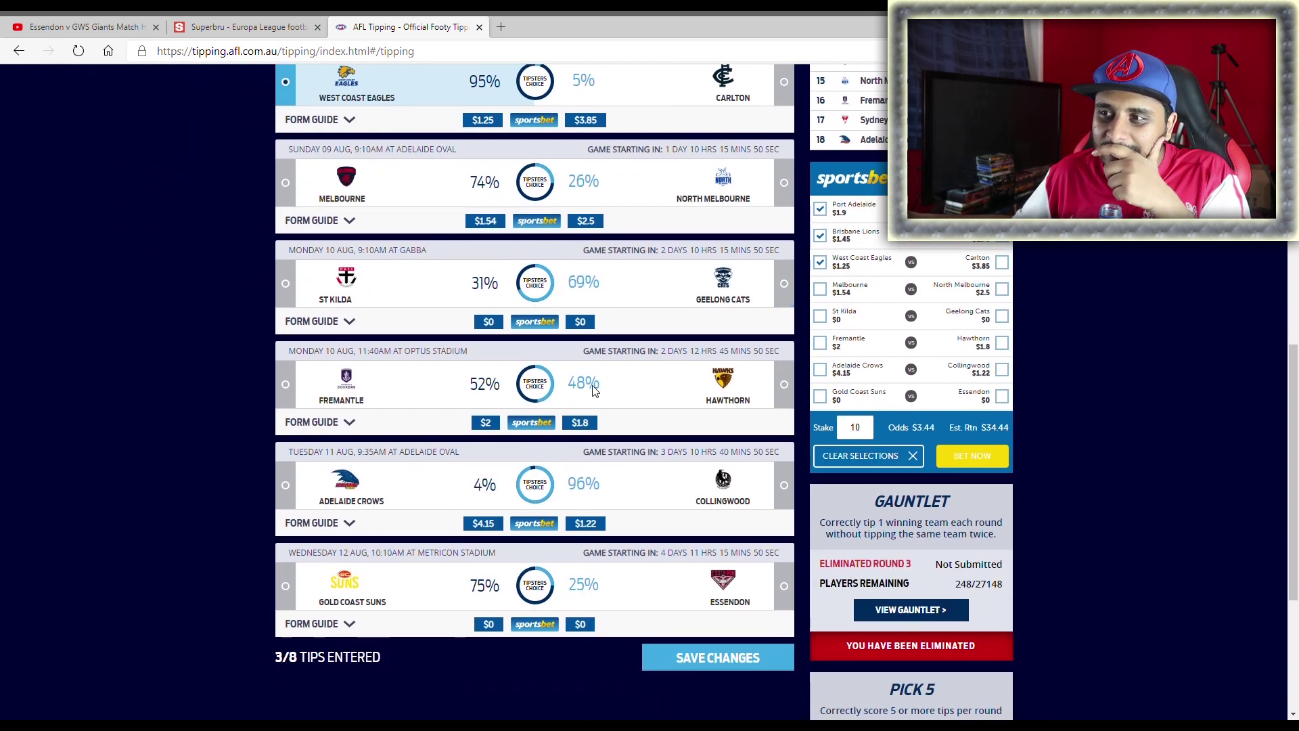
pyautogui.scroll(1, 598, 393)
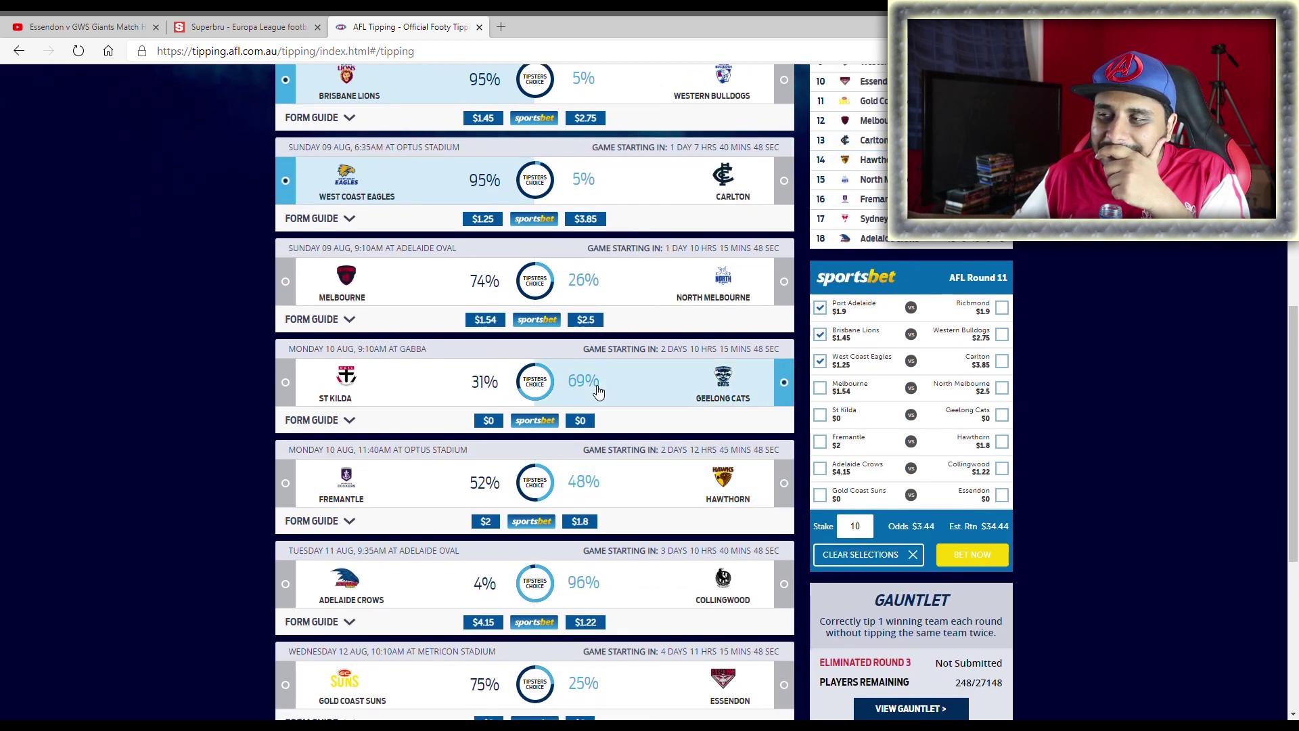
pyautogui.scroll(1, 598, 393)
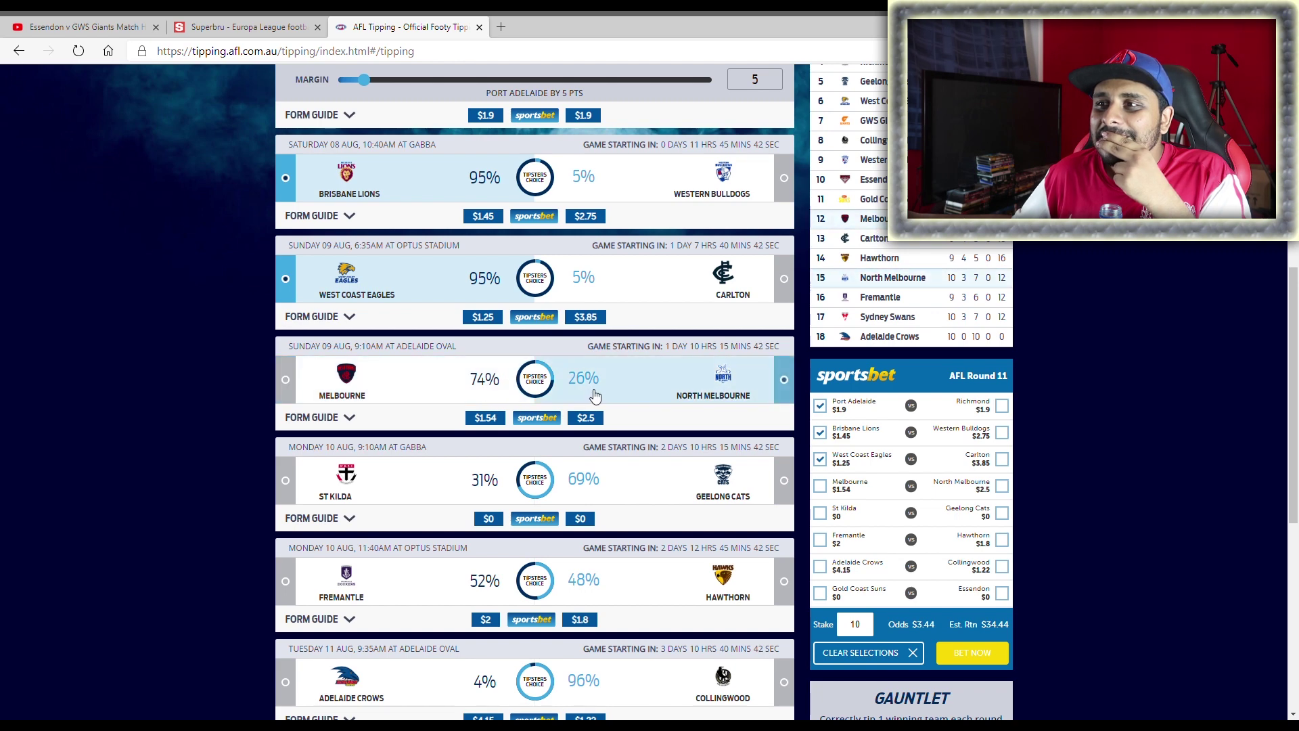
pyautogui.scroll(-3, 592, 392)
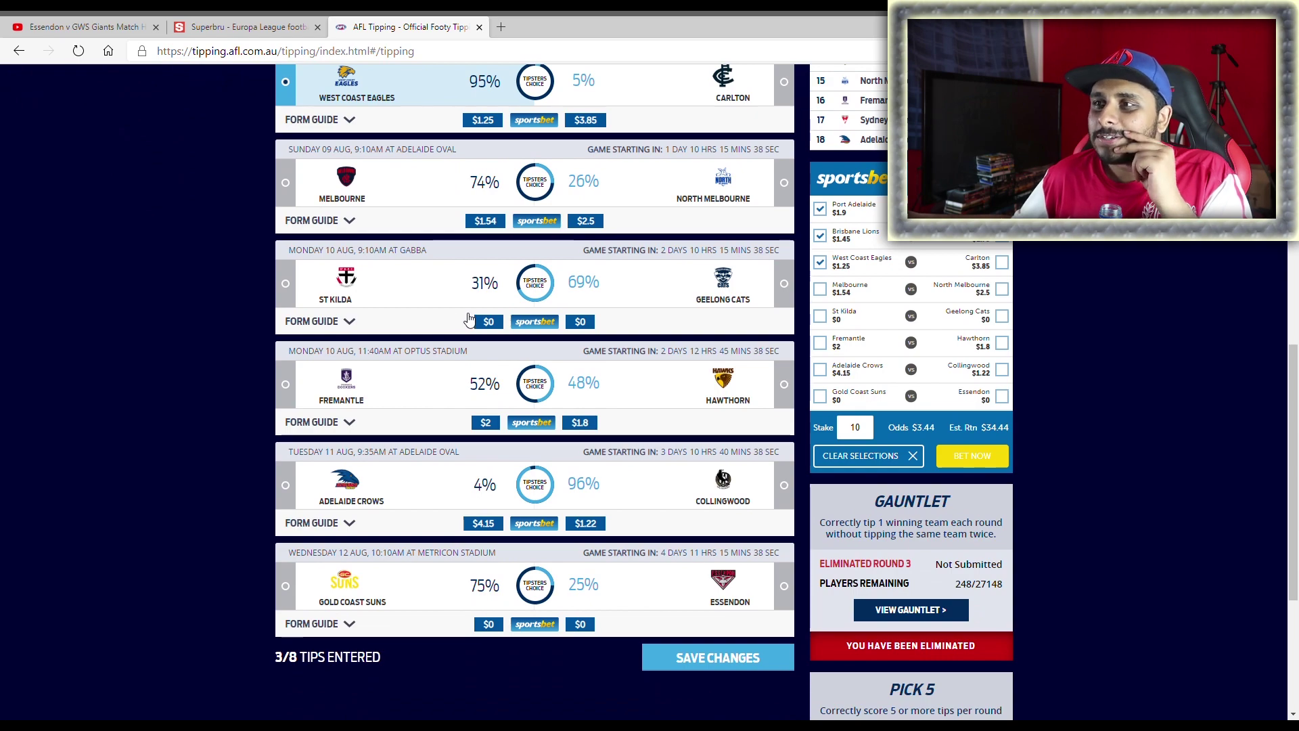
# - Tip Geelong Cats over St Kilda in the Round 11 games list
pyautogui.scroll(2, 507, 352)
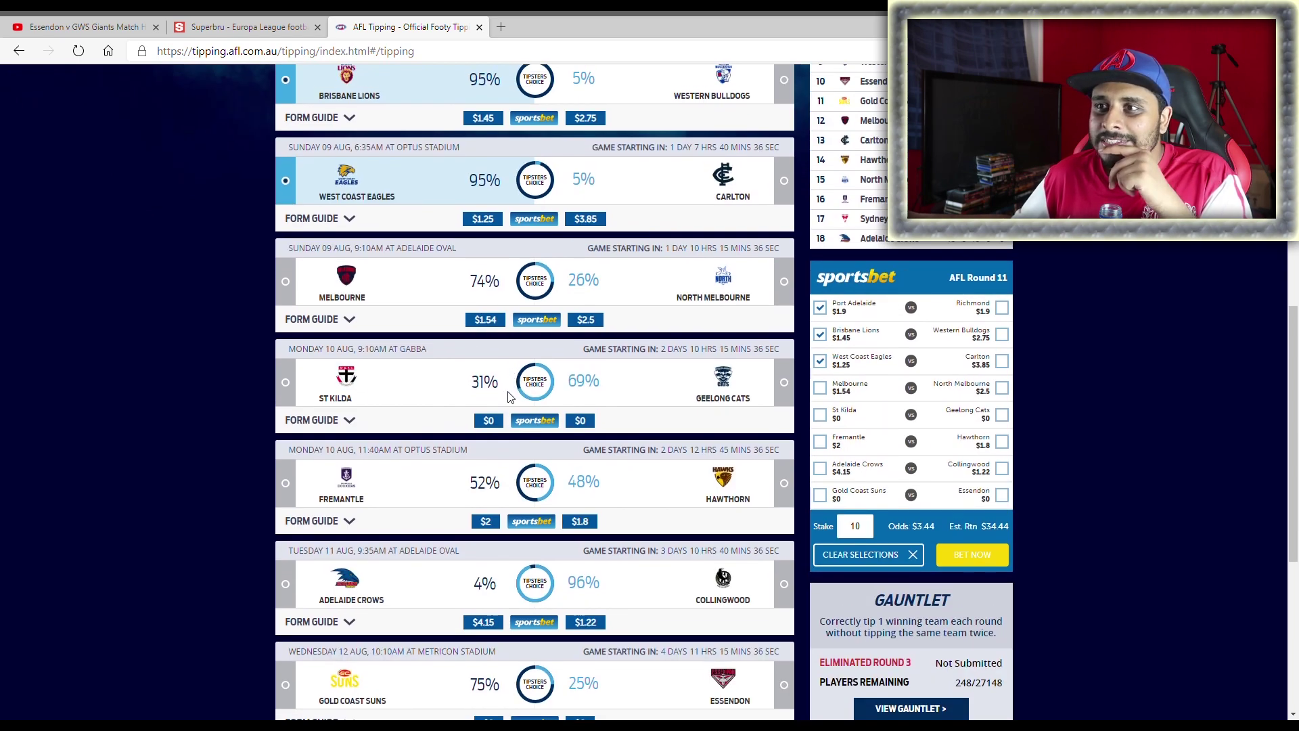
pyautogui.scroll(5, 508, 397)
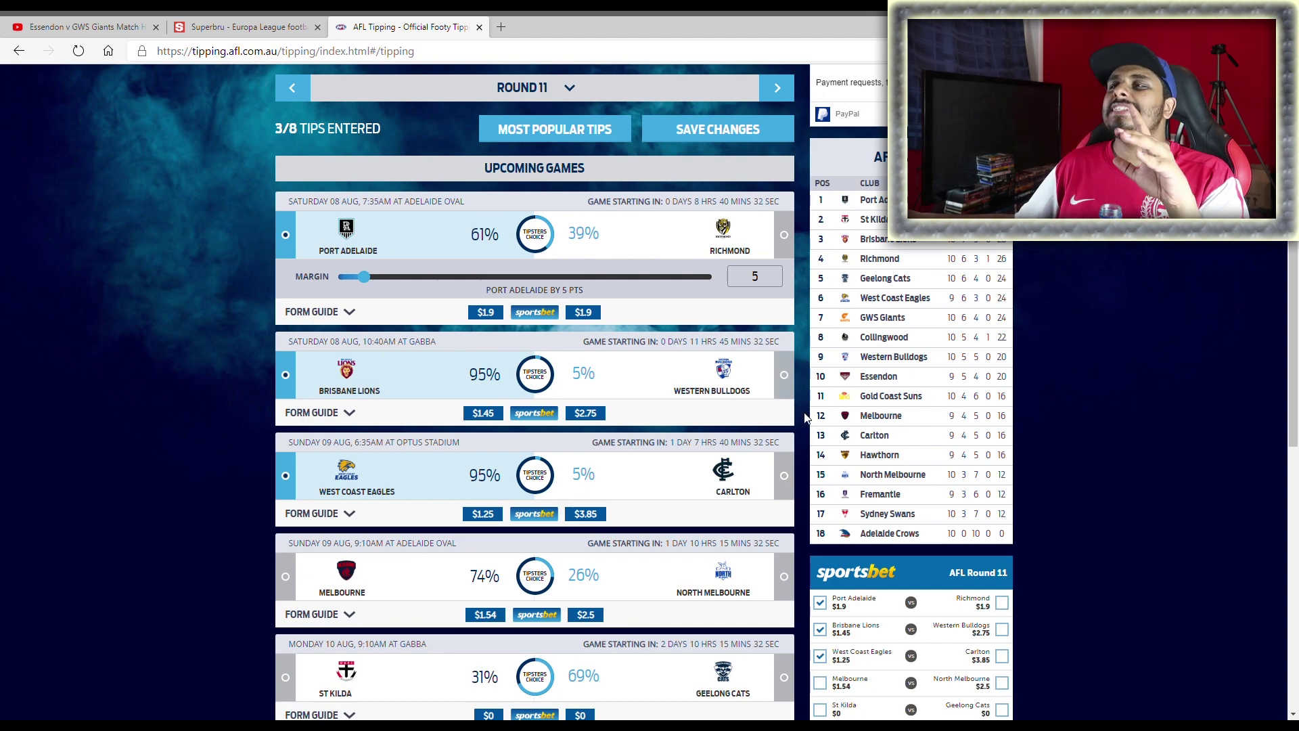
pyautogui.scroll(-3, 666, 469)
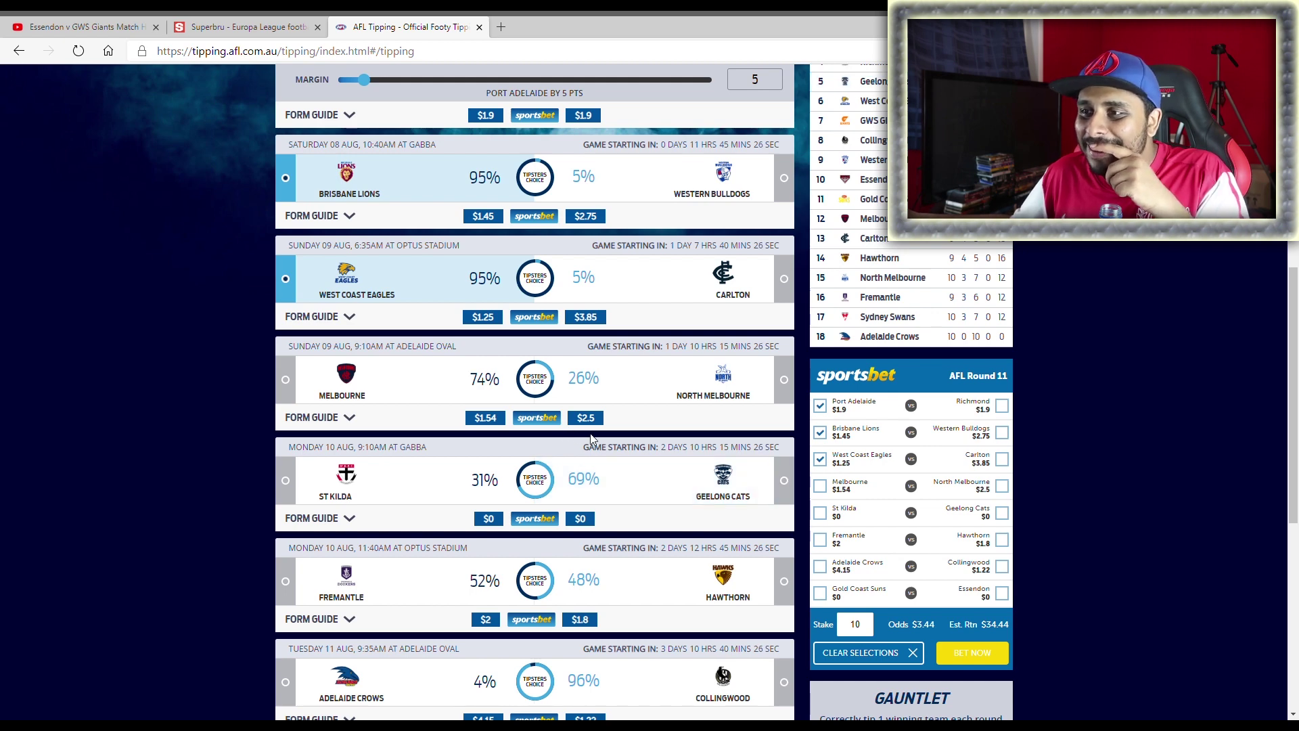
pyautogui.scroll(2, 591, 438)
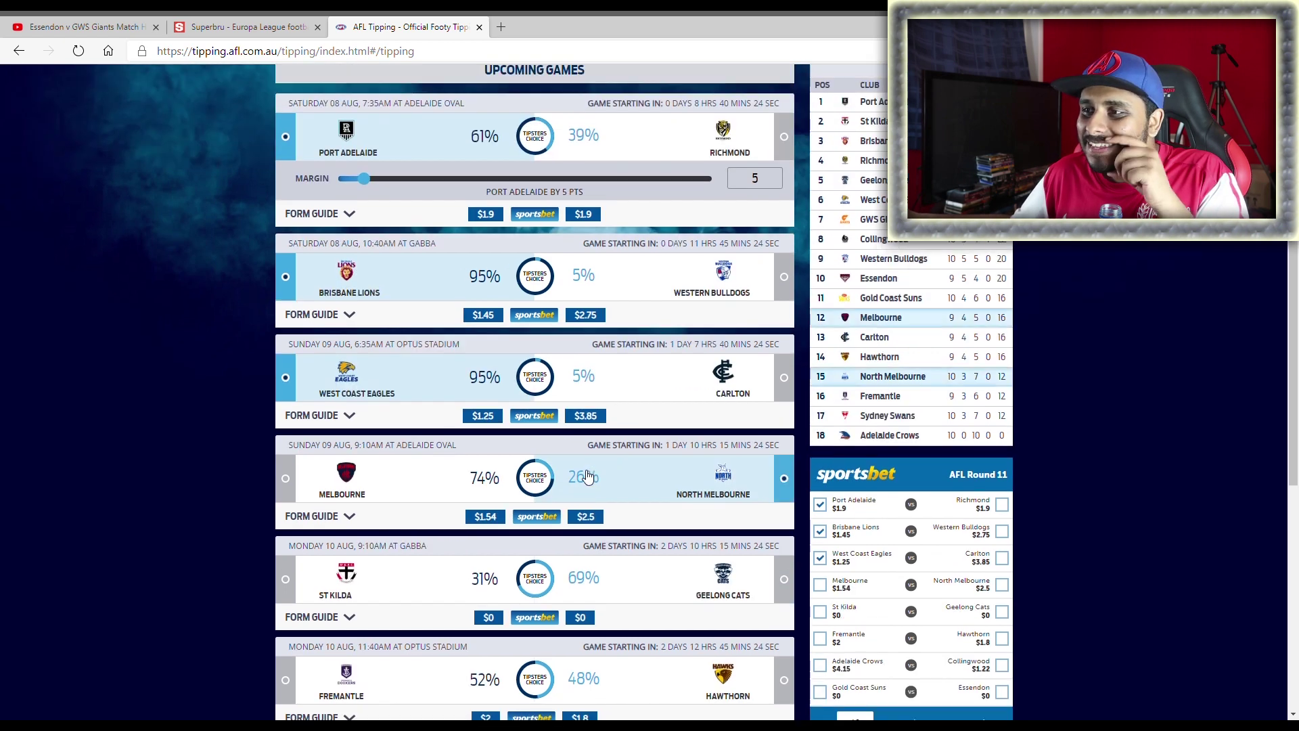
pyautogui.scroll(-2, 586, 467)
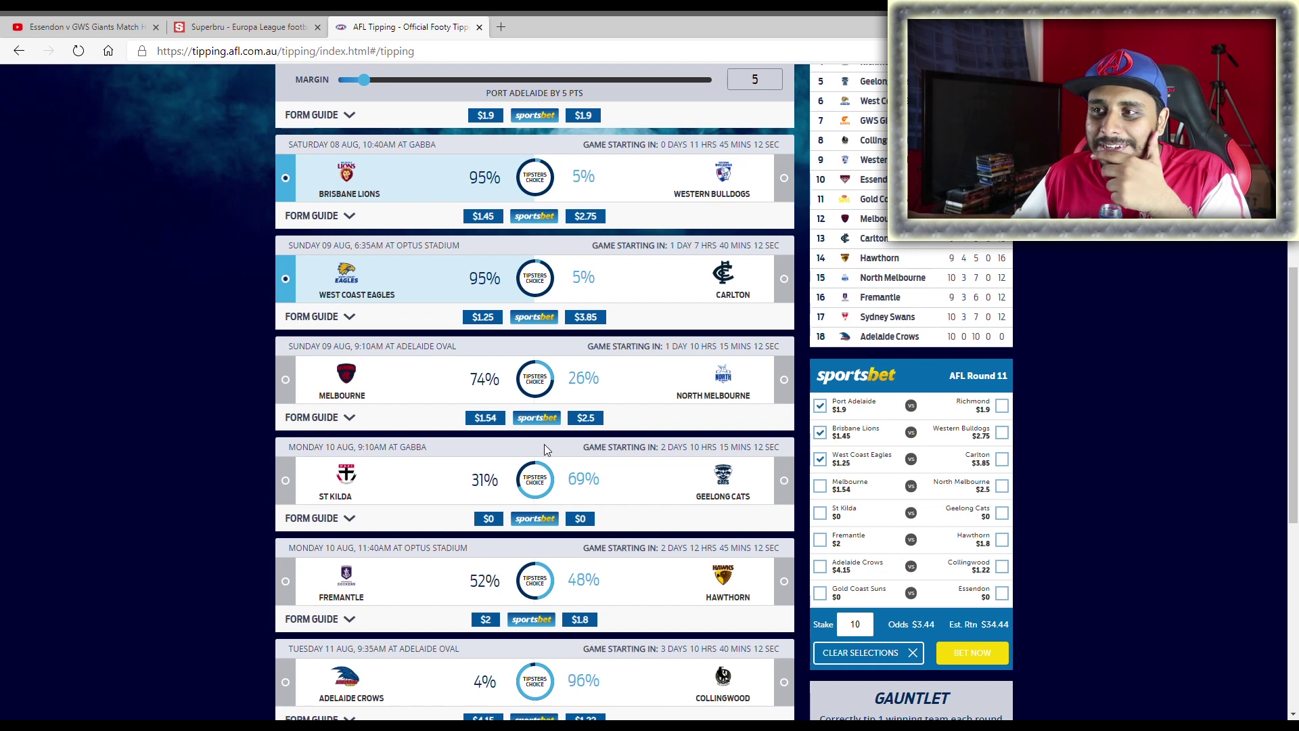
pyautogui.click(598, 485)
pyautogui.scroll(-1, 557, 440)
pyautogui.scroll(1, 557, 440)
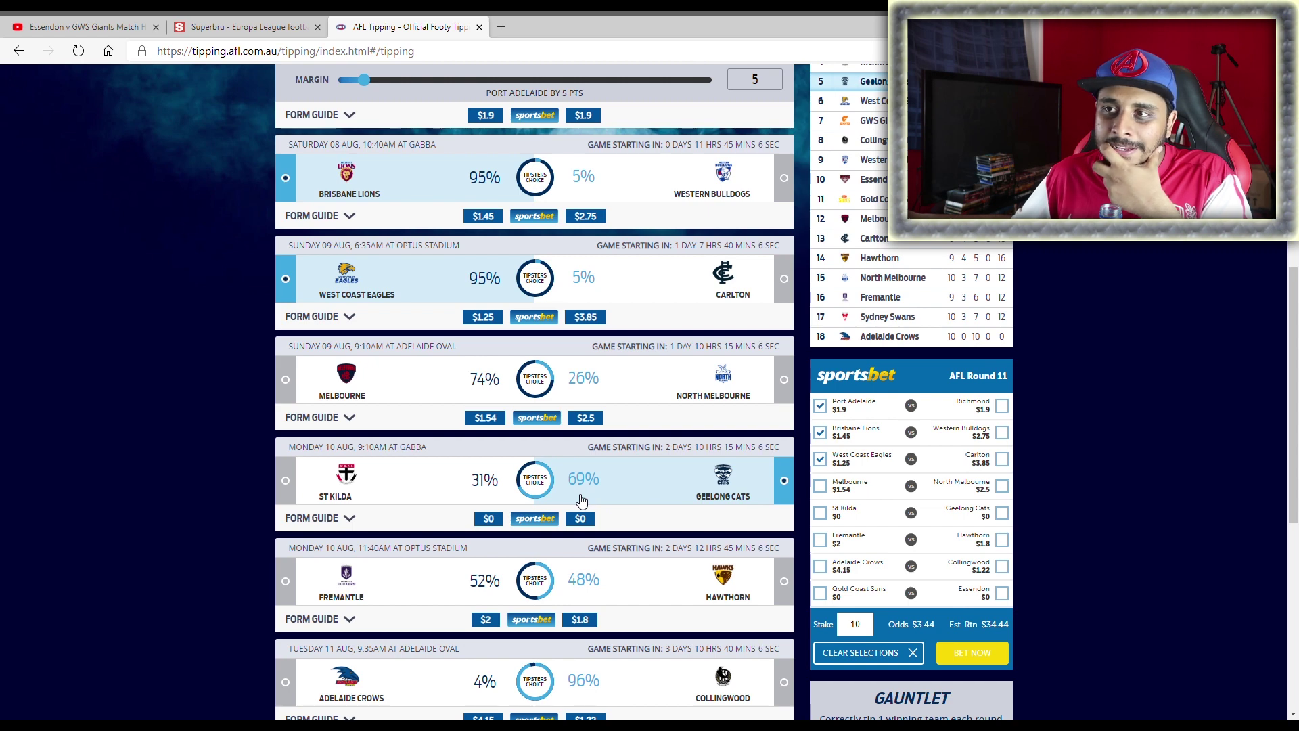
pyautogui.scroll(-2, 551, 416)
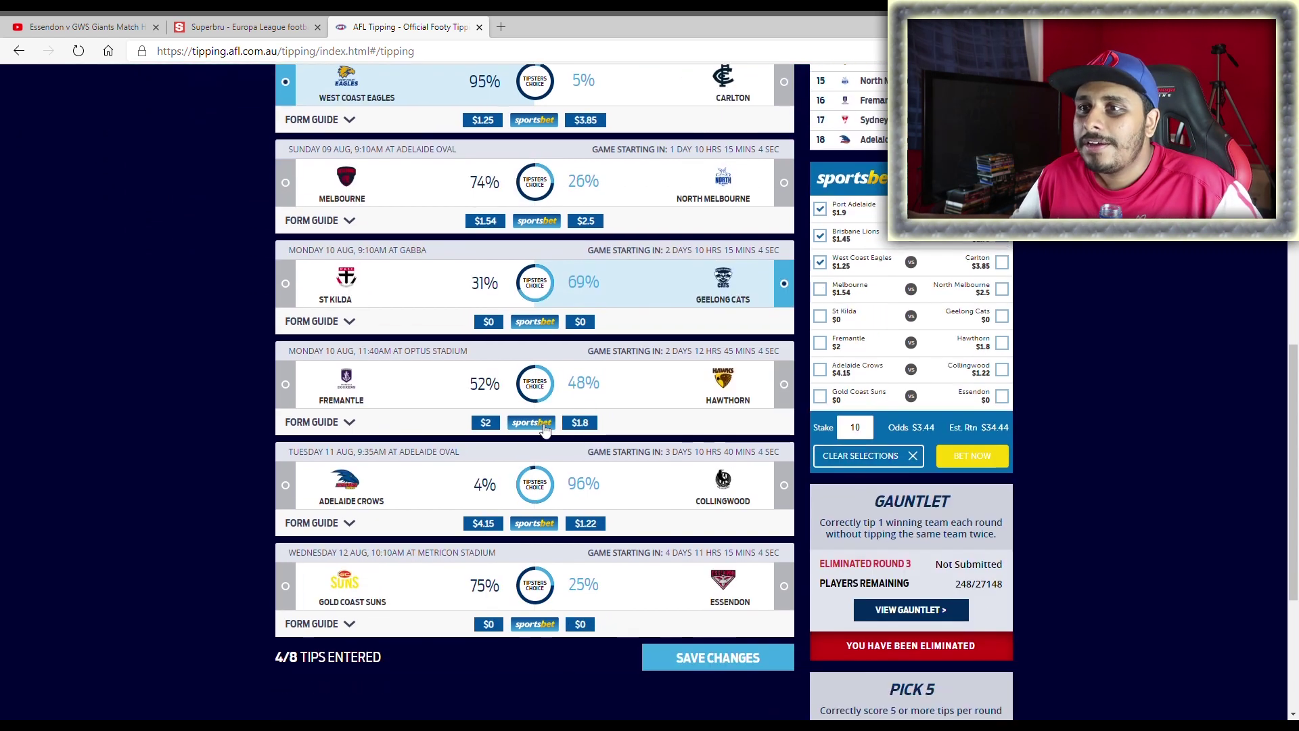
# - After switching between Hawthorn and Fremantle several times, settle on Fremantle as the tip
pyautogui.click(617, 407)
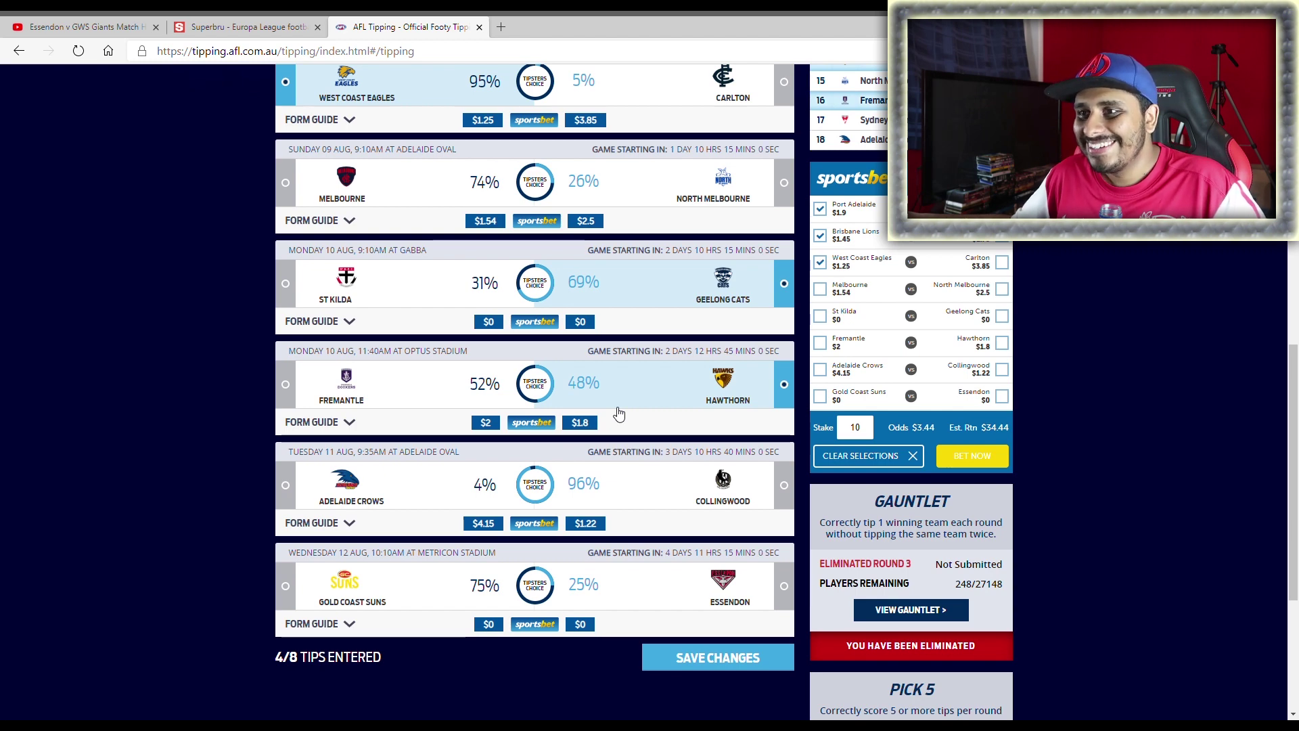
pyautogui.click(618, 410)
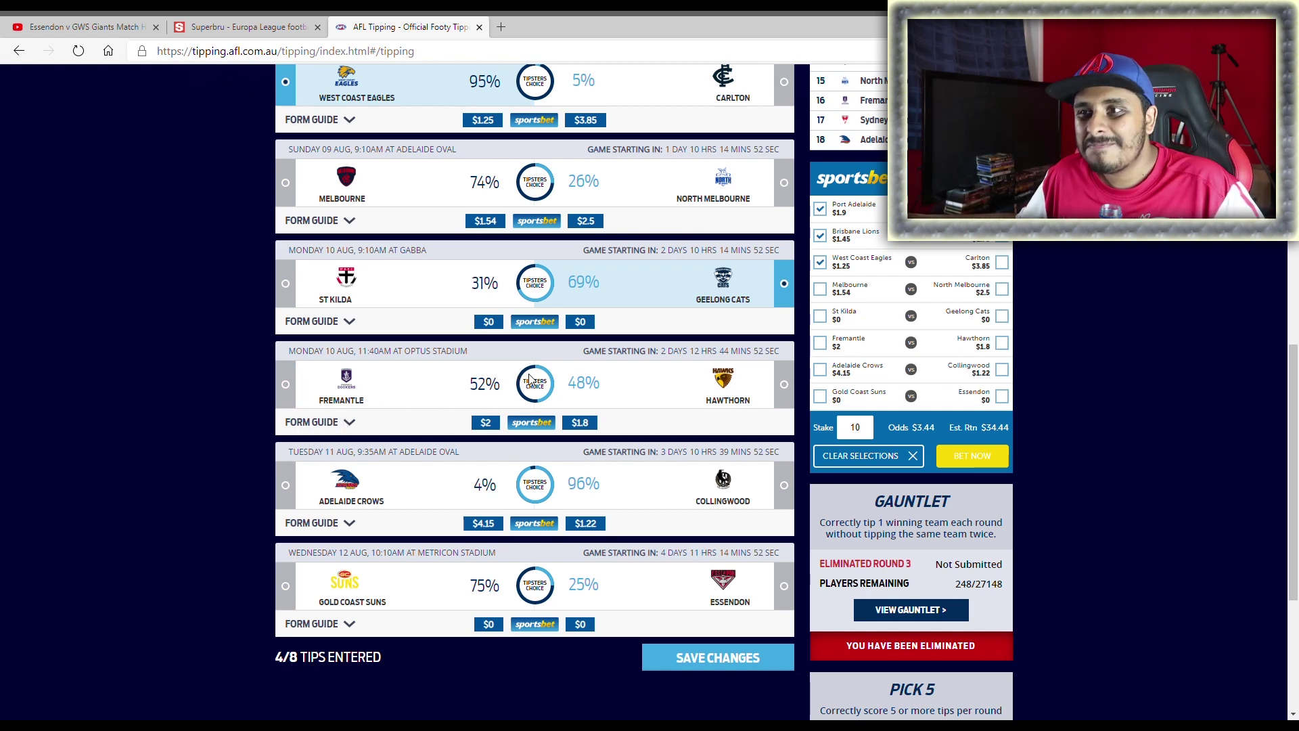
pyautogui.click(501, 400)
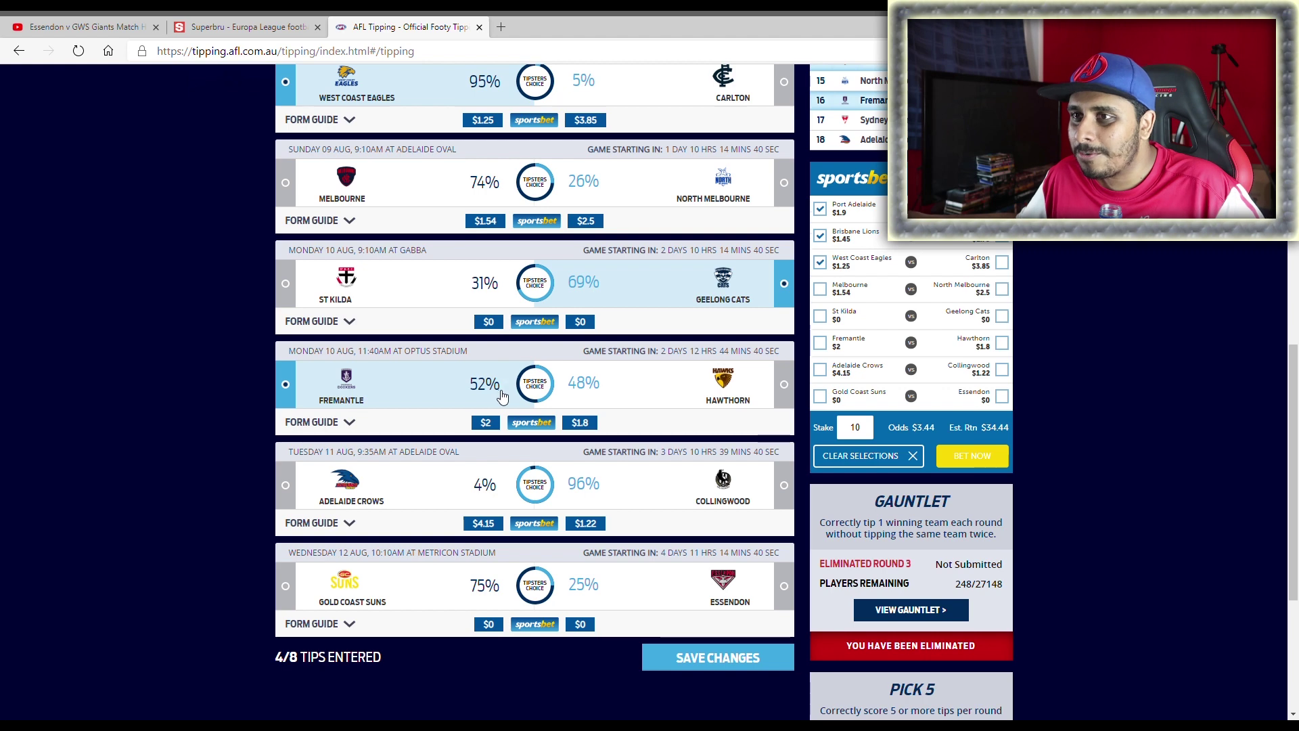
pyautogui.scroll(1, 467, 444)
pyautogui.scroll(-2, 451, 379)
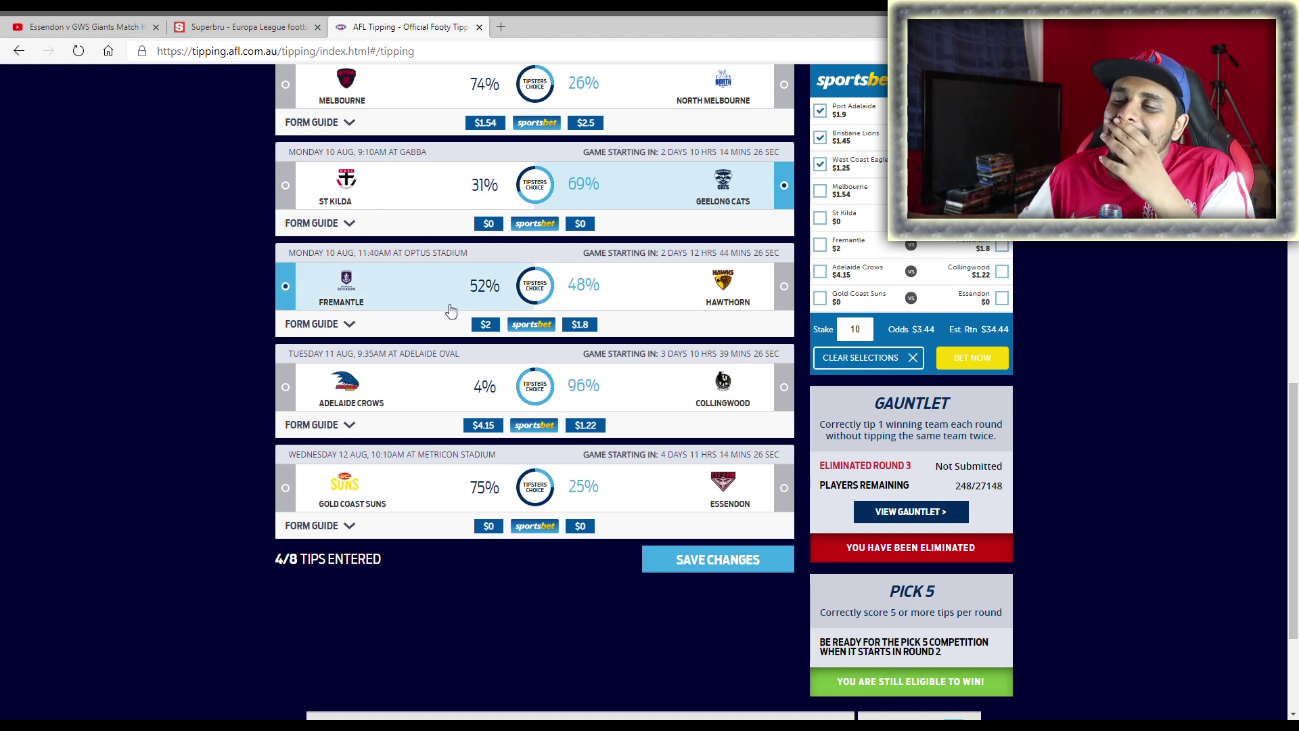
pyautogui.scroll(1, 449, 309)
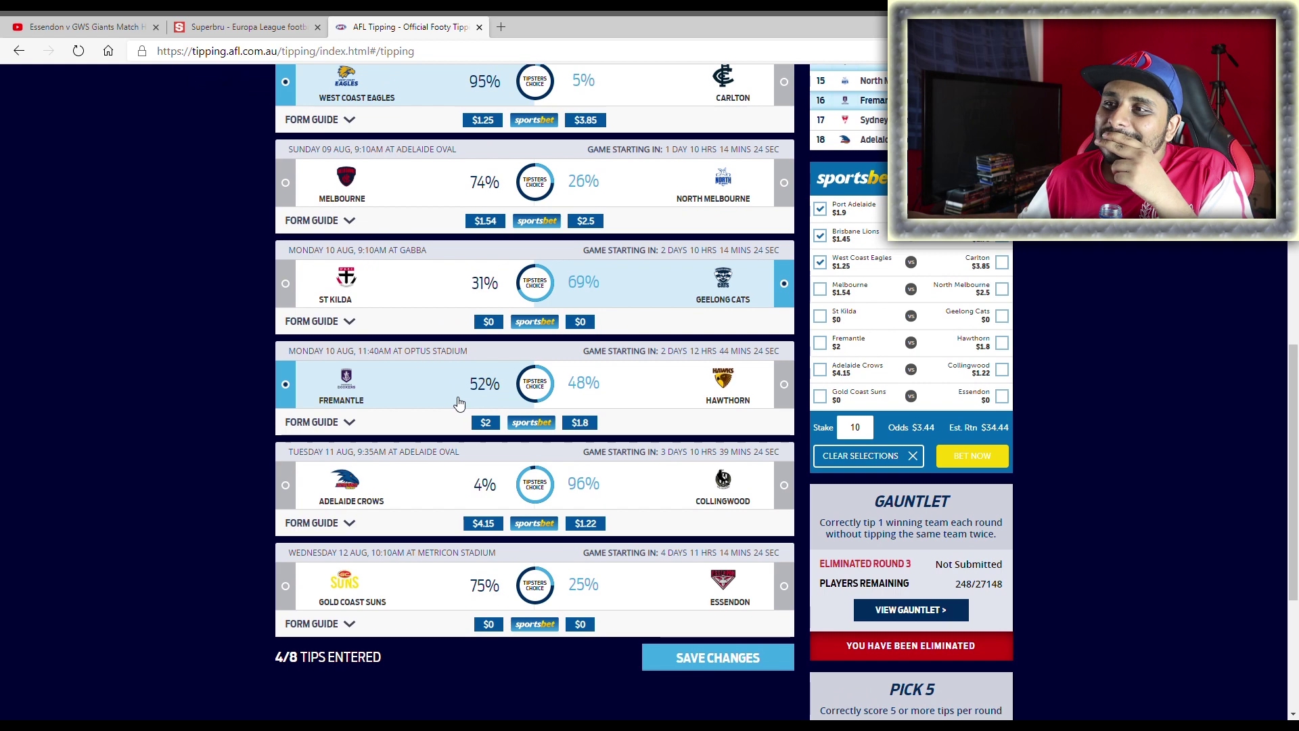
pyautogui.click(576, 399)
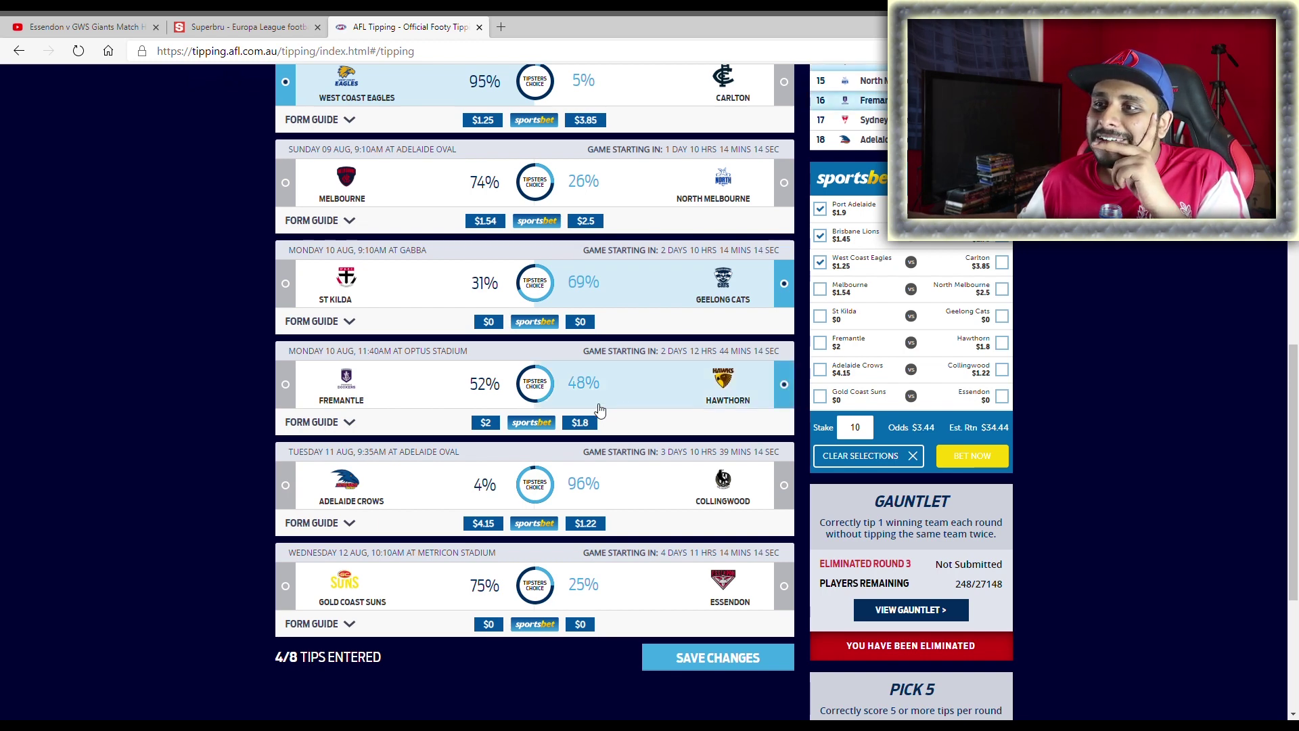
pyautogui.click(486, 406)
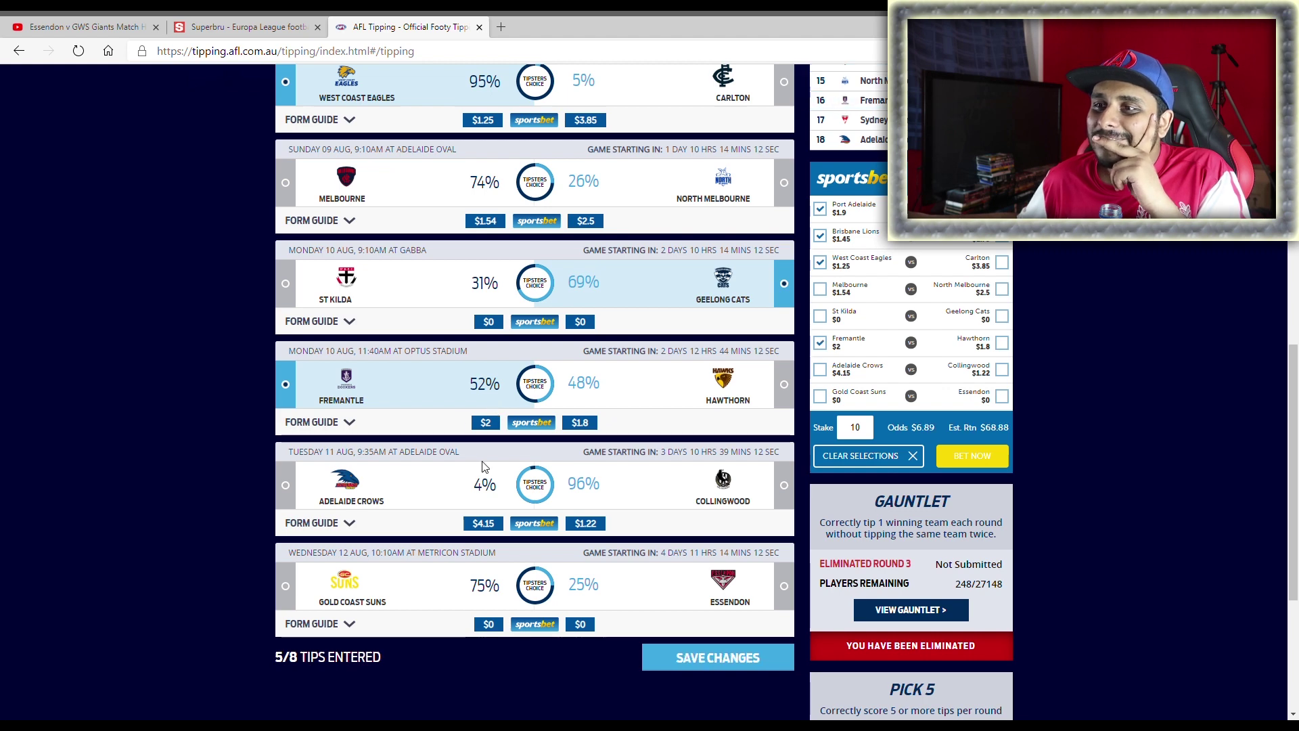
# - Tip Collingwood over Adelaide Crows, then try tipping Melbourne over North Melbourne
pyautogui.click(589, 499)
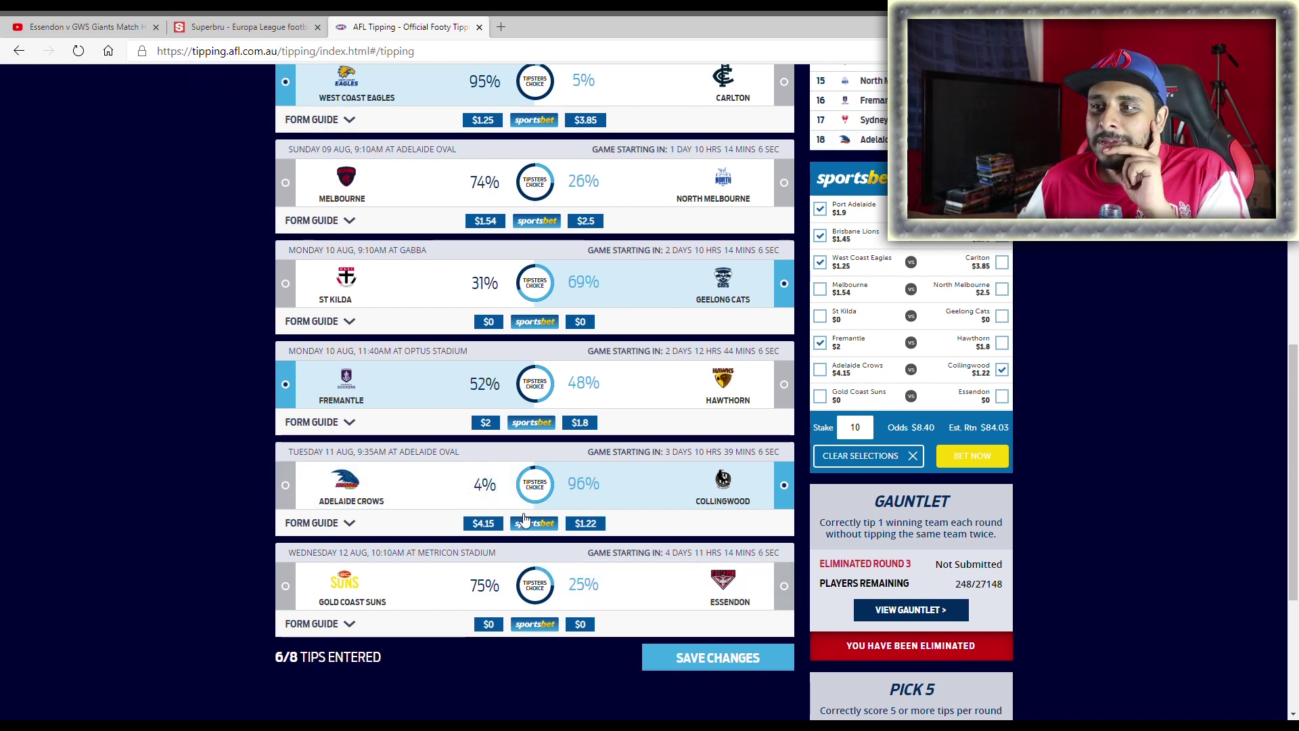
pyautogui.scroll(6, 516, 504)
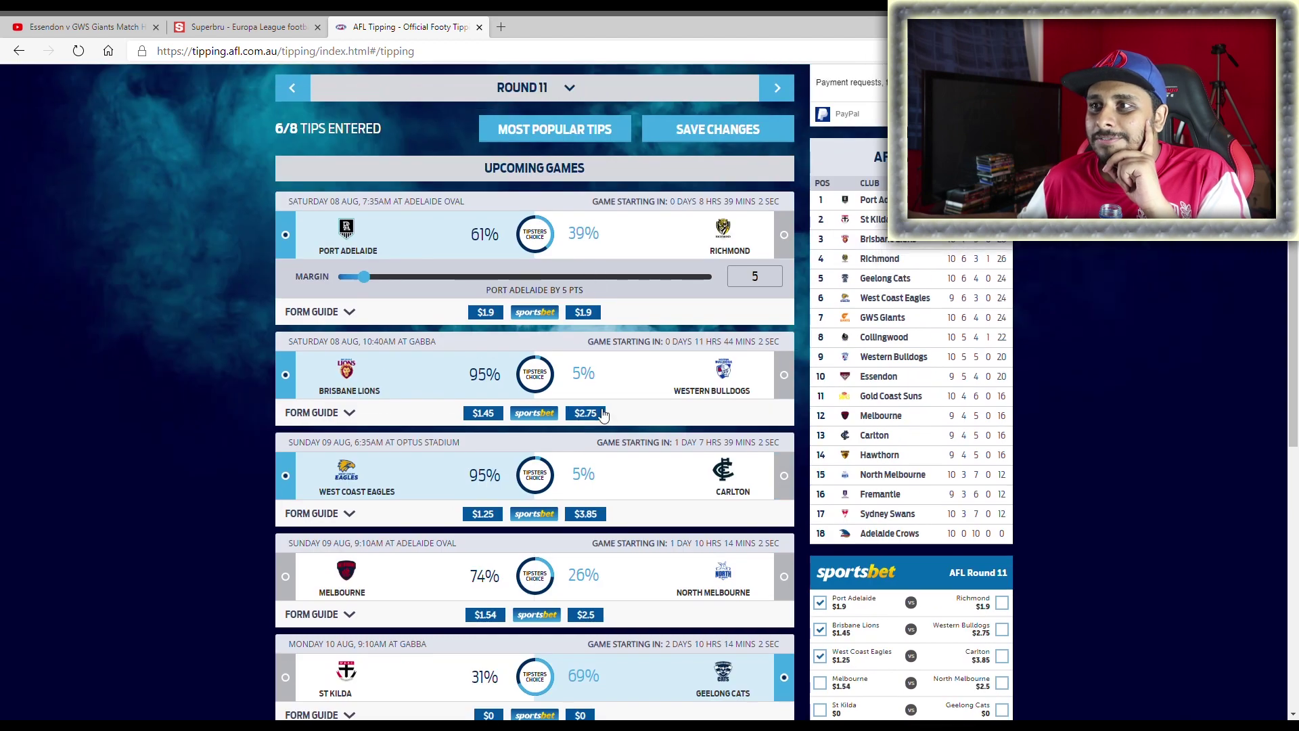
pyautogui.scroll(-3, 637, 515)
pyautogui.scroll(-4, 640, 521)
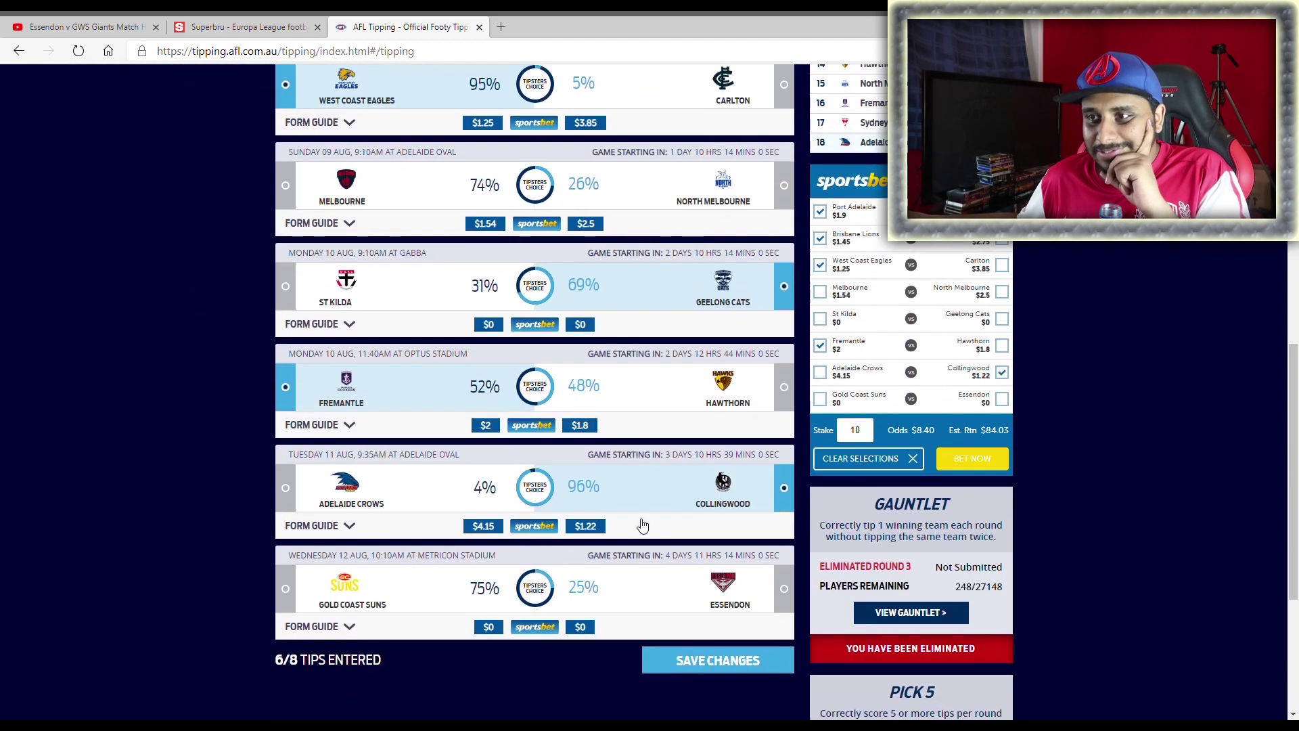
pyautogui.scroll(2, 587, 543)
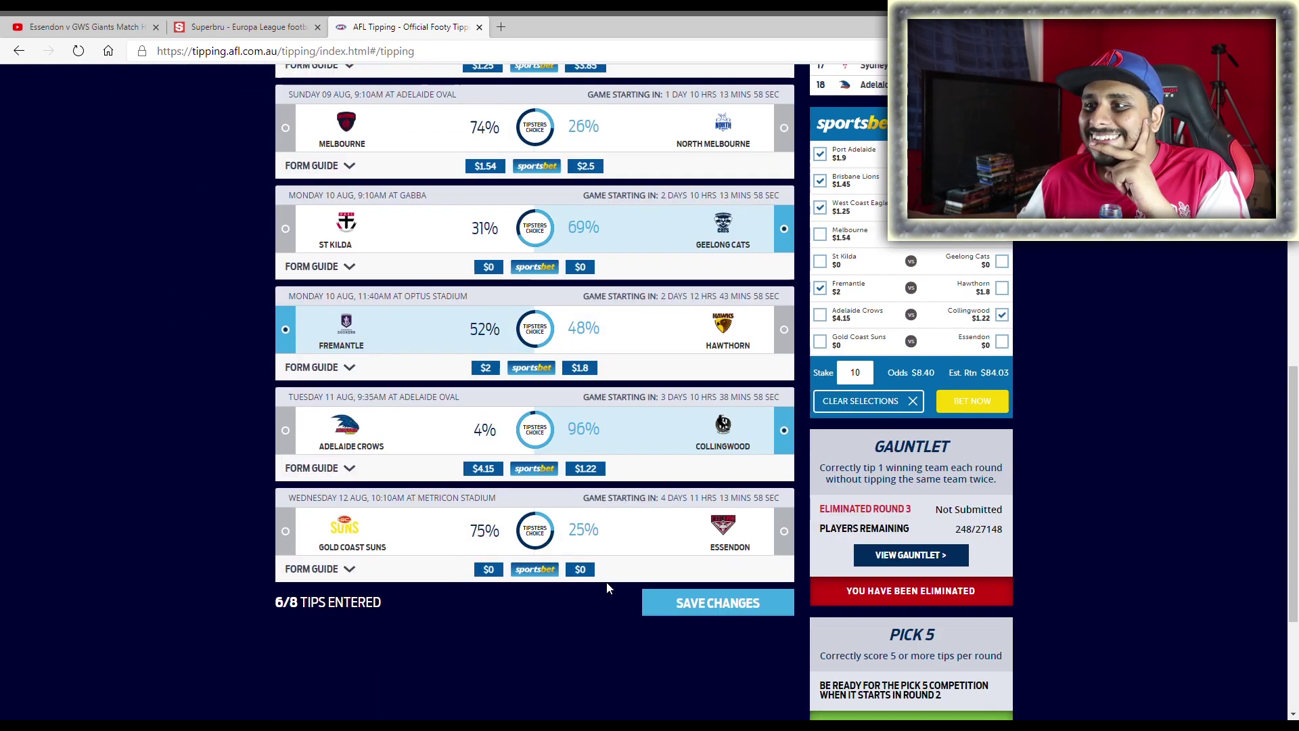
pyautogui.scroll(2, 607, 588)
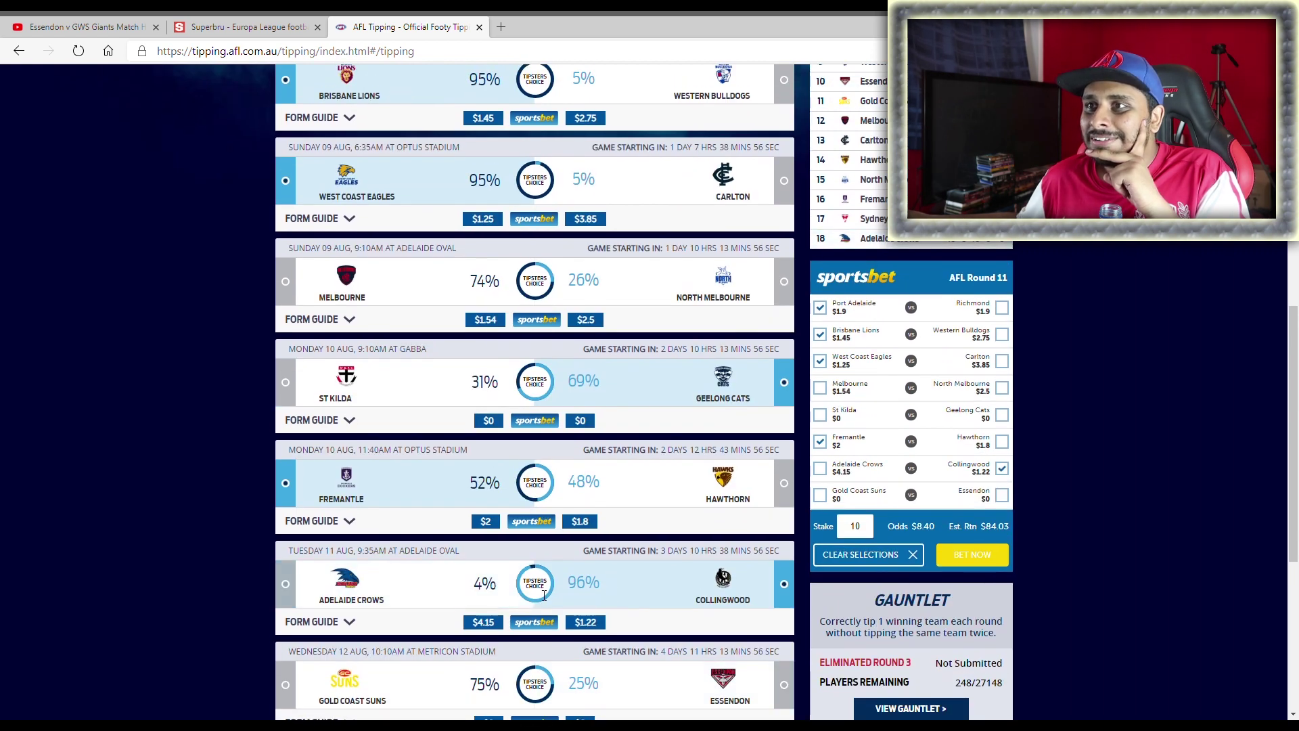
pyautogui.scroll(3, 543, 595)
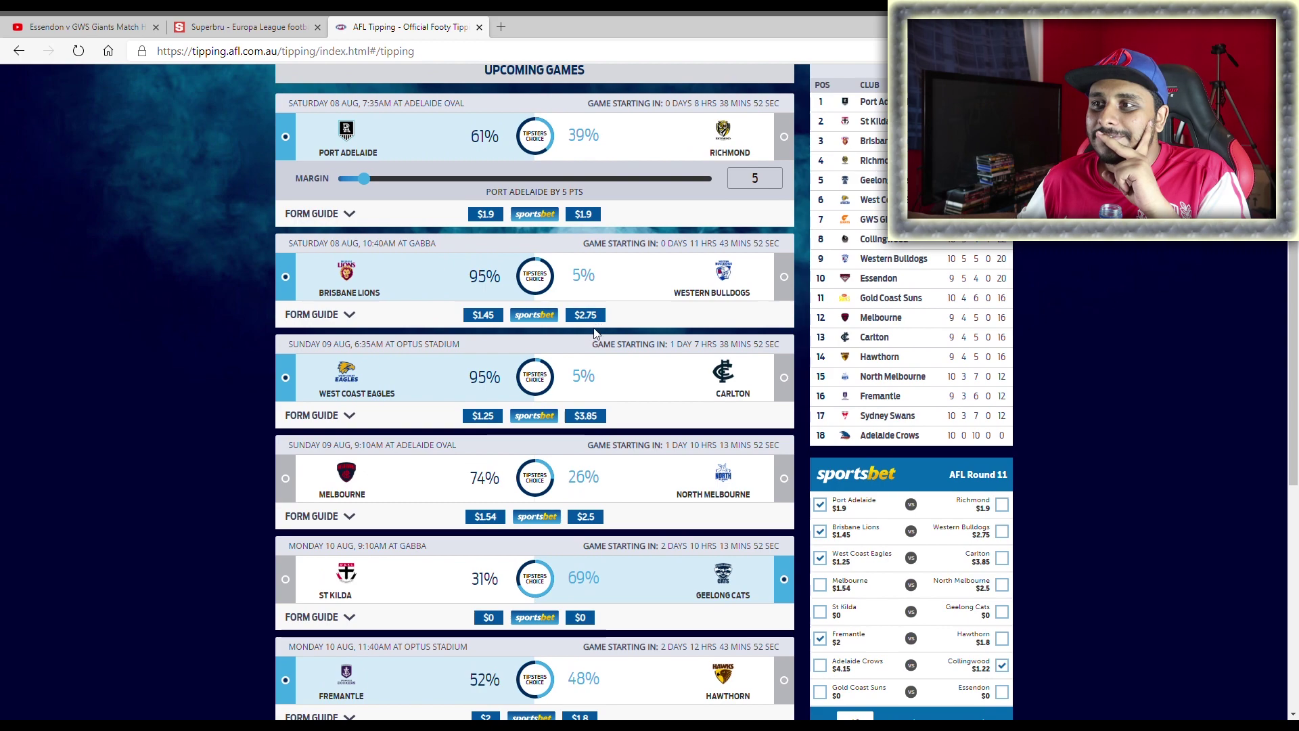
pyautogui.scroll(-3, 598, 339)
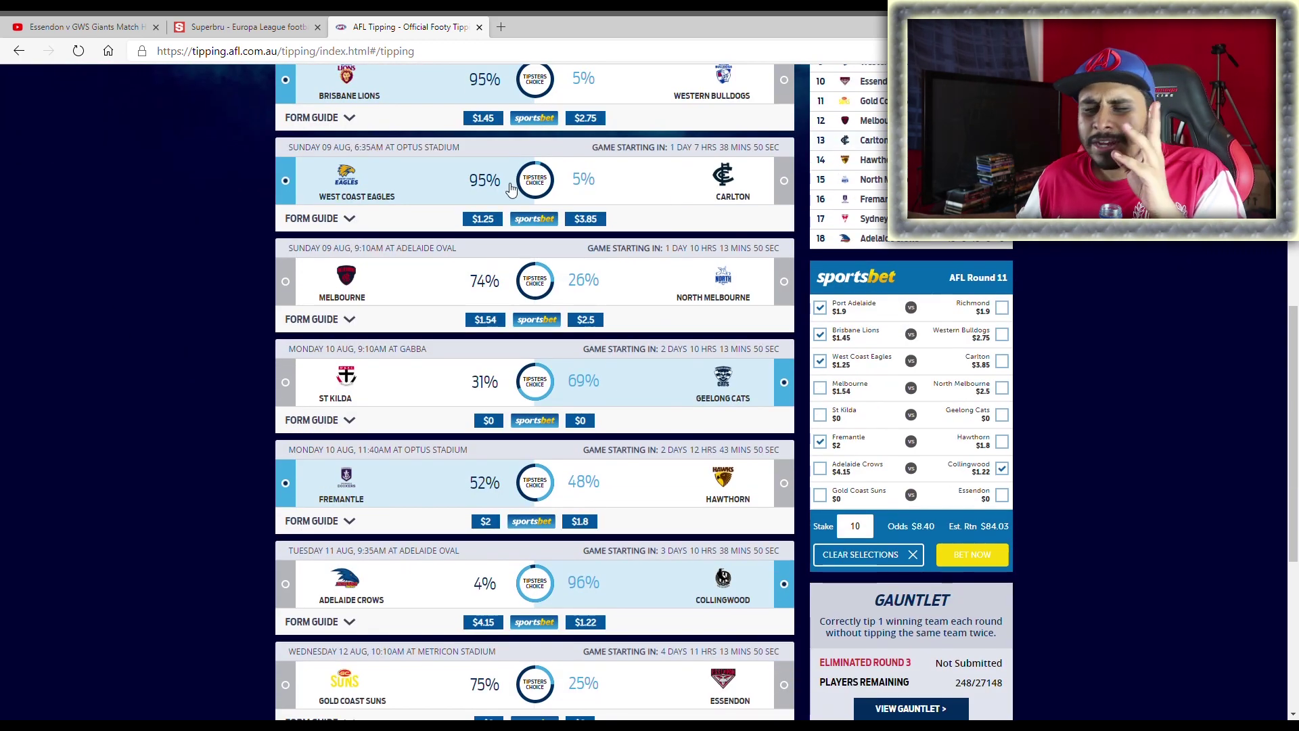
pyautogui.click(496, 276)
pyautogui.scroll(-3, 528, 339)
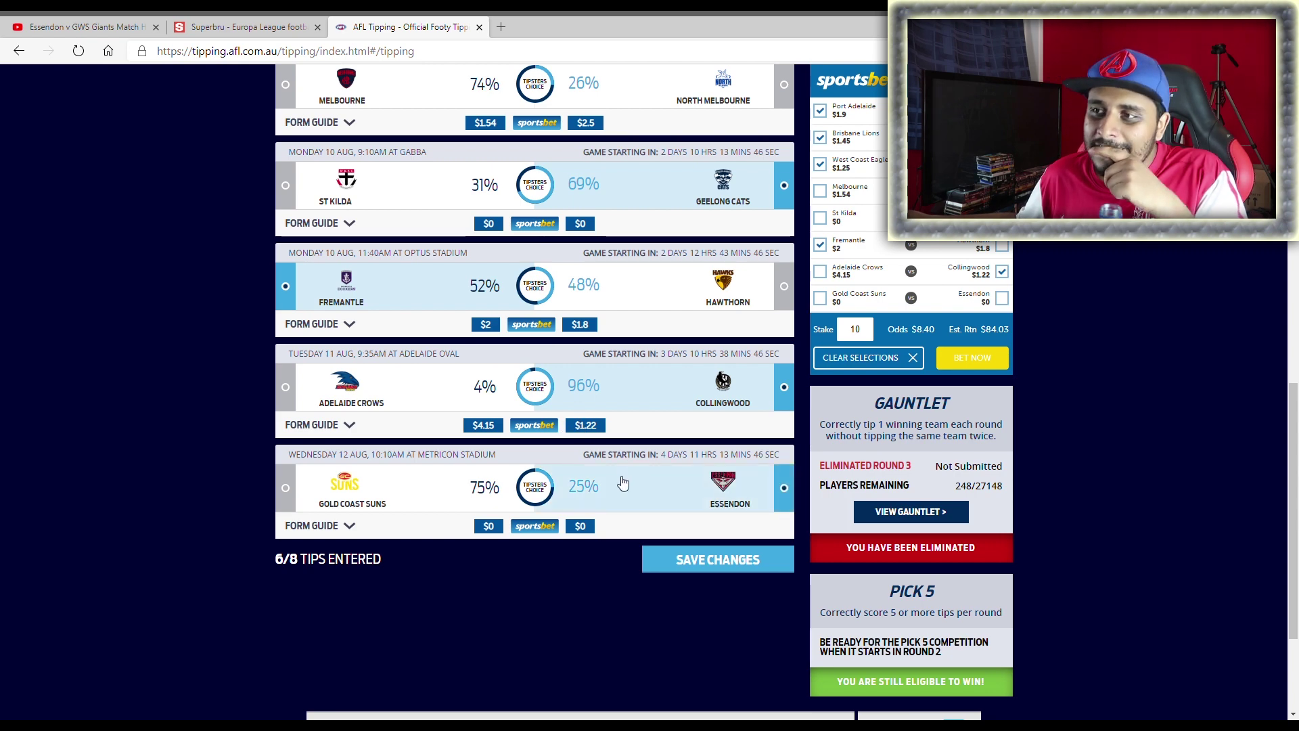
# - Tip Essendon over Gold Coast Suns and save, triggering the not-all-games-tipped alert
pyautogui.click(655, 508)
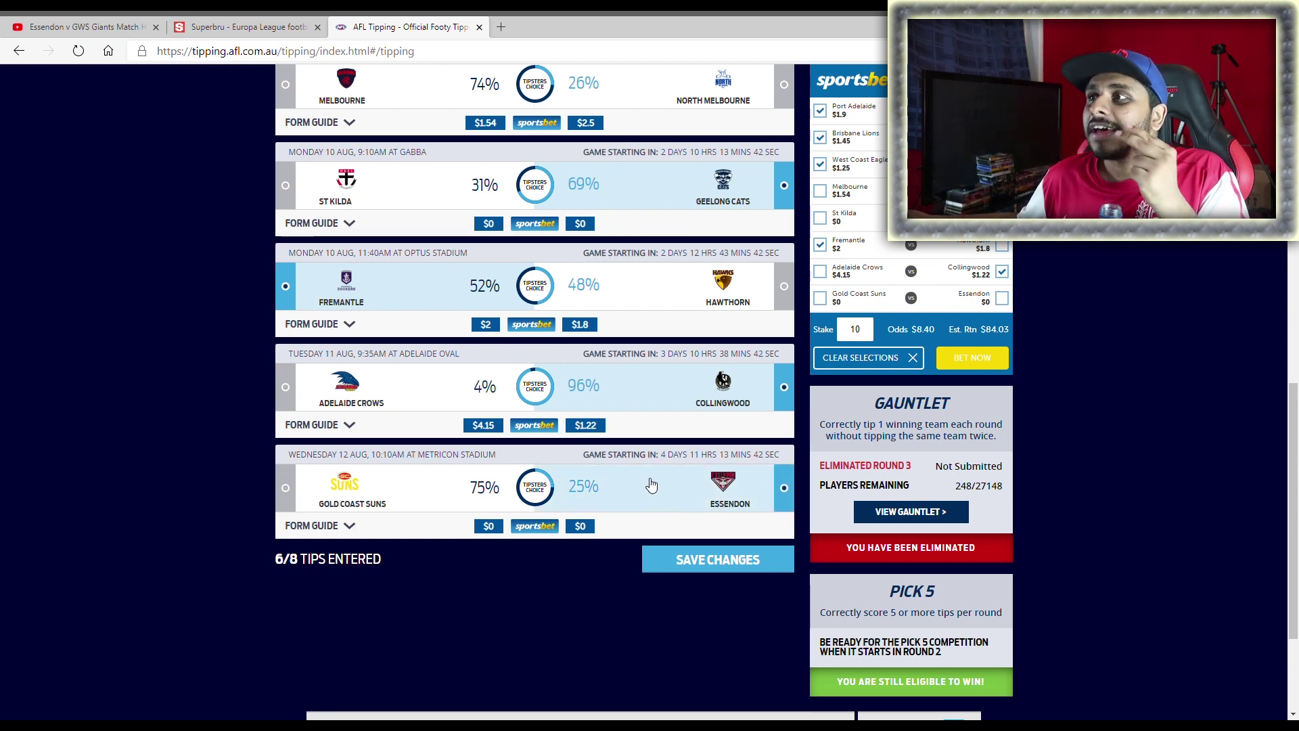
pyautogui.scroll(3, 657, 535)
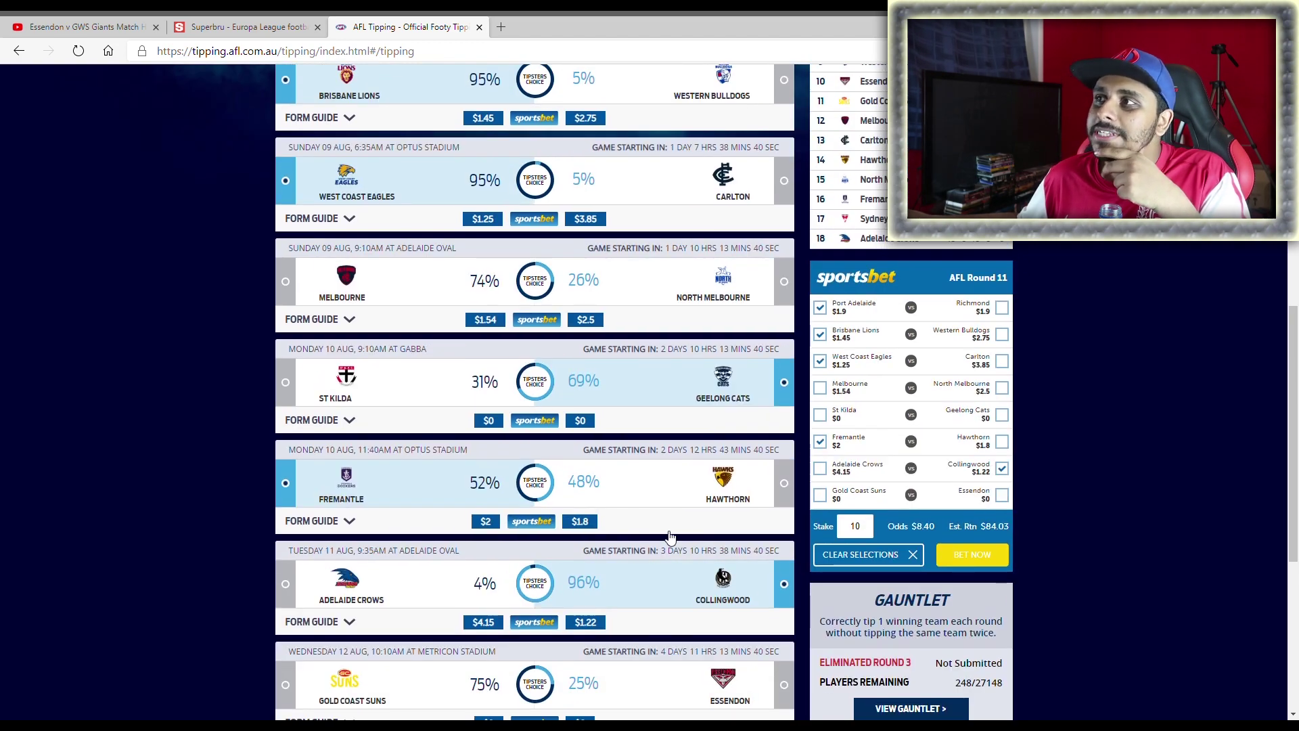
pyautogui.scroll(-2, 669, 537)
pyautogui.scroll(2, 670, 534)
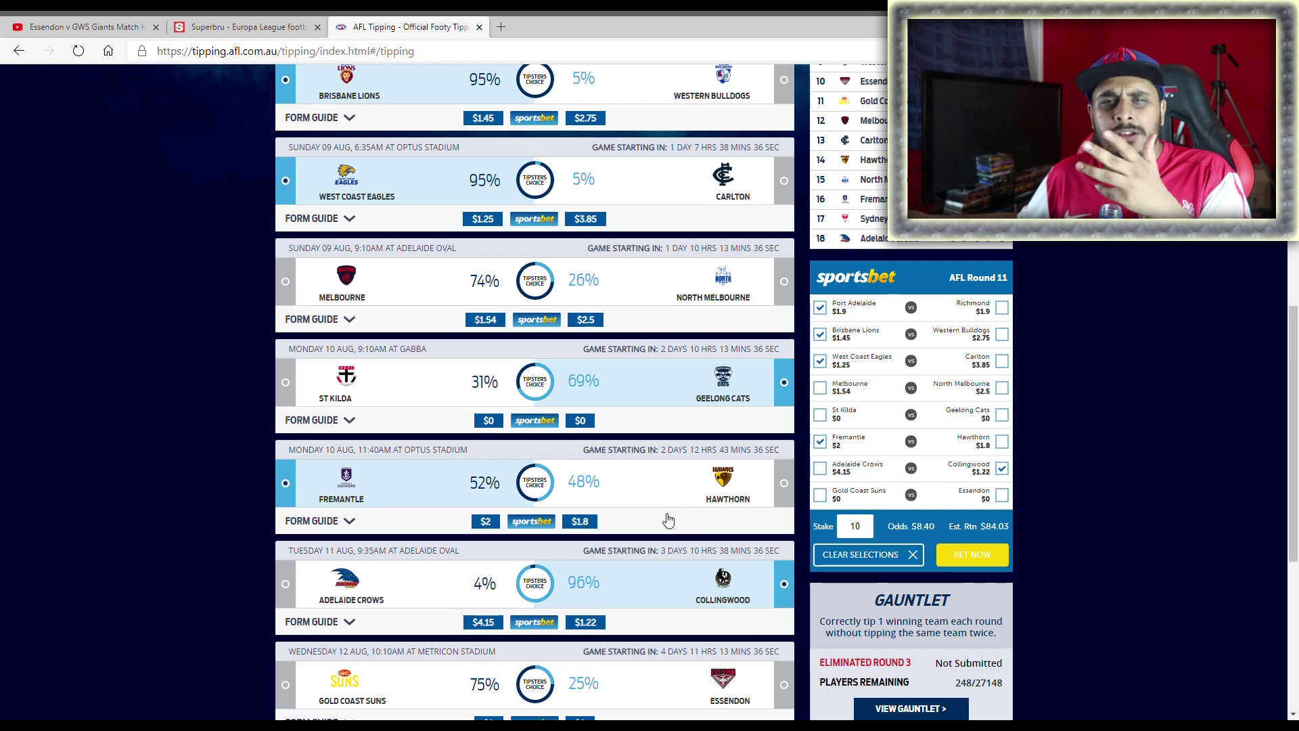
pyautogui.scroll(-2, 667, 520)
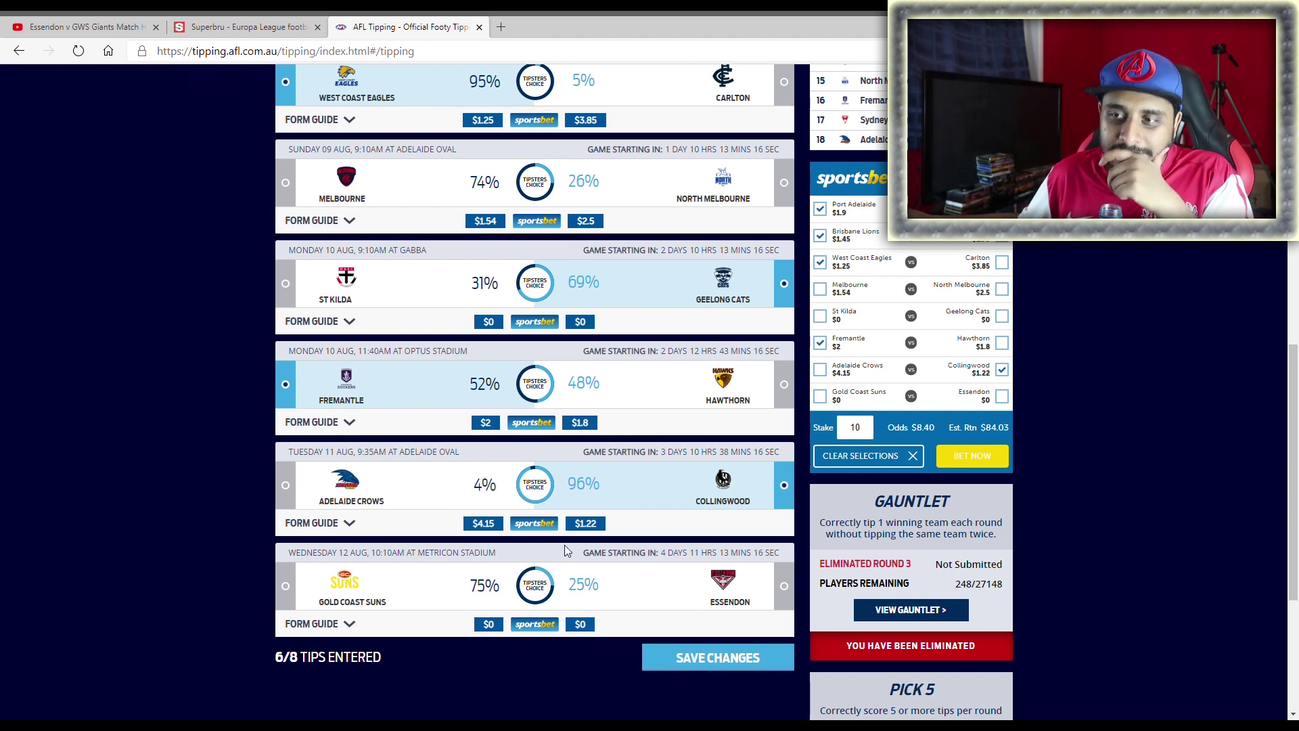
pyautogui.click(562, 588)
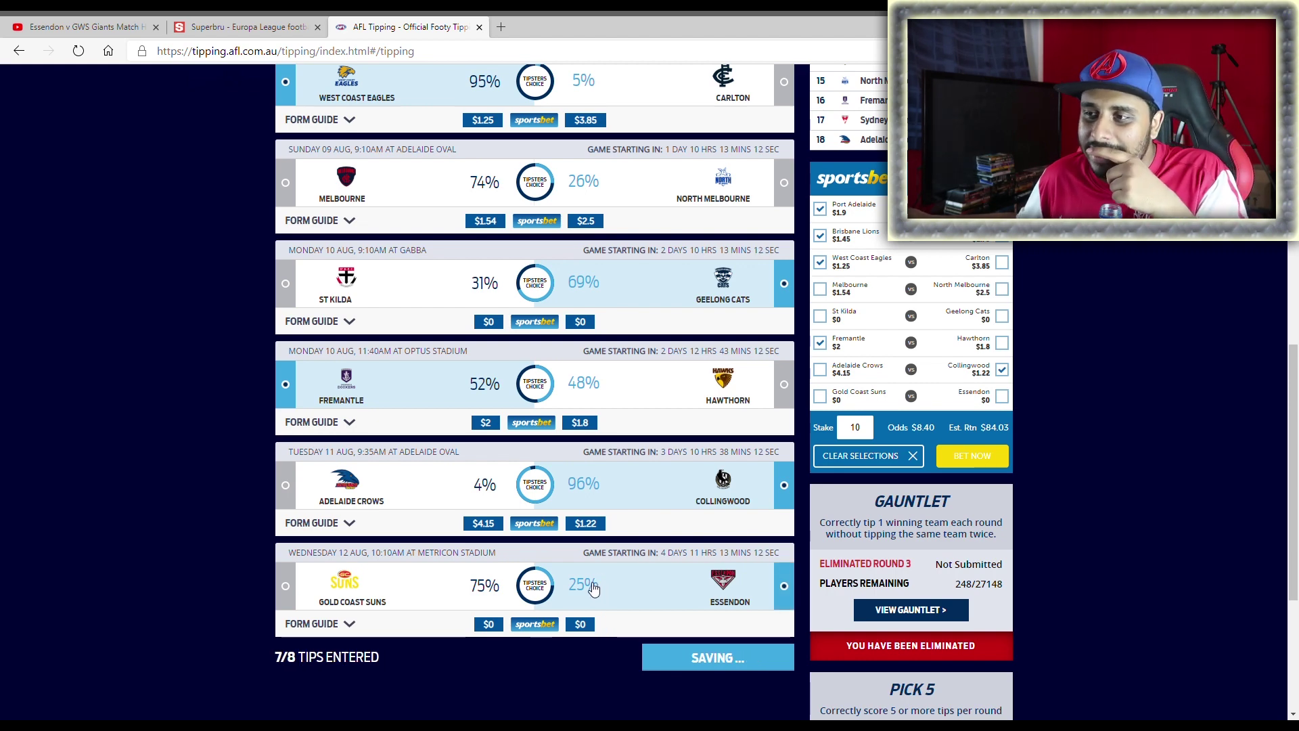
pyautogui.click(664, 664)
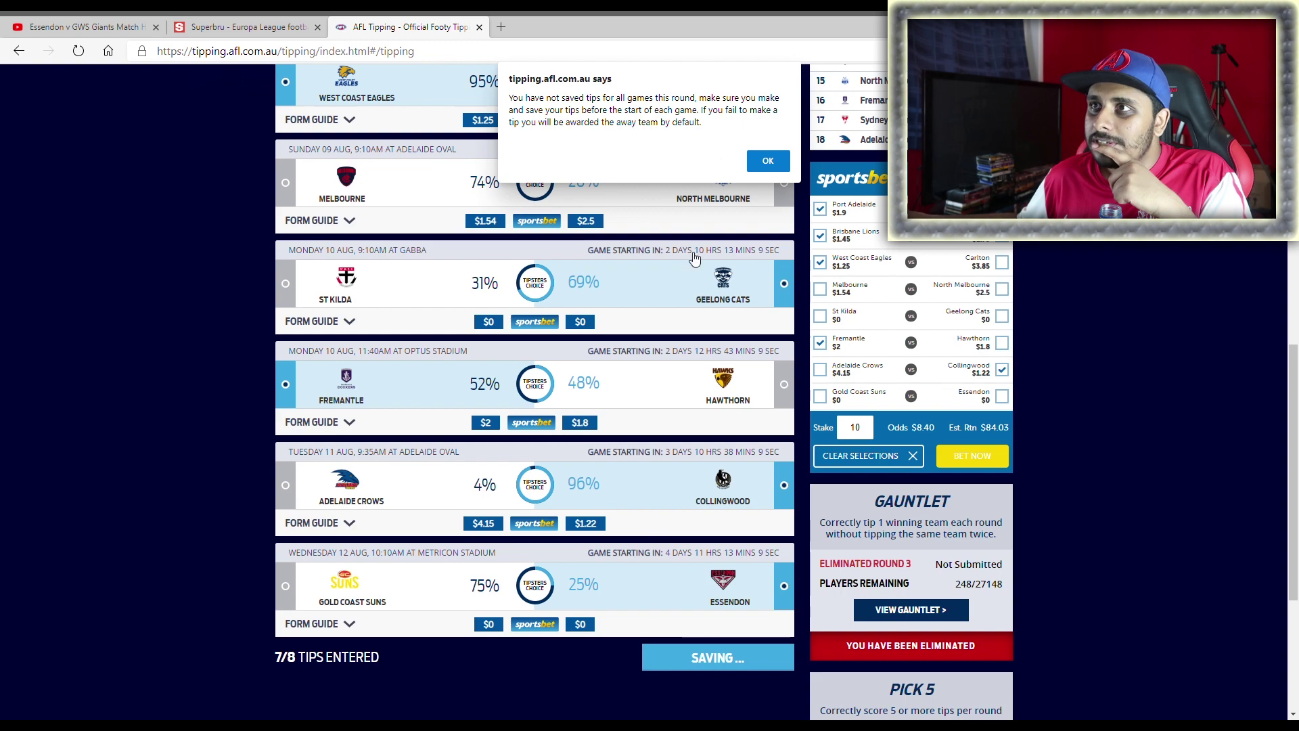
# - Dismiss the warning that not every game is tipped
pyautogui.click(768, 160)
pyautogui.scroll(1, 628, 463)
pyautogui.scroll(3, 628, 464)
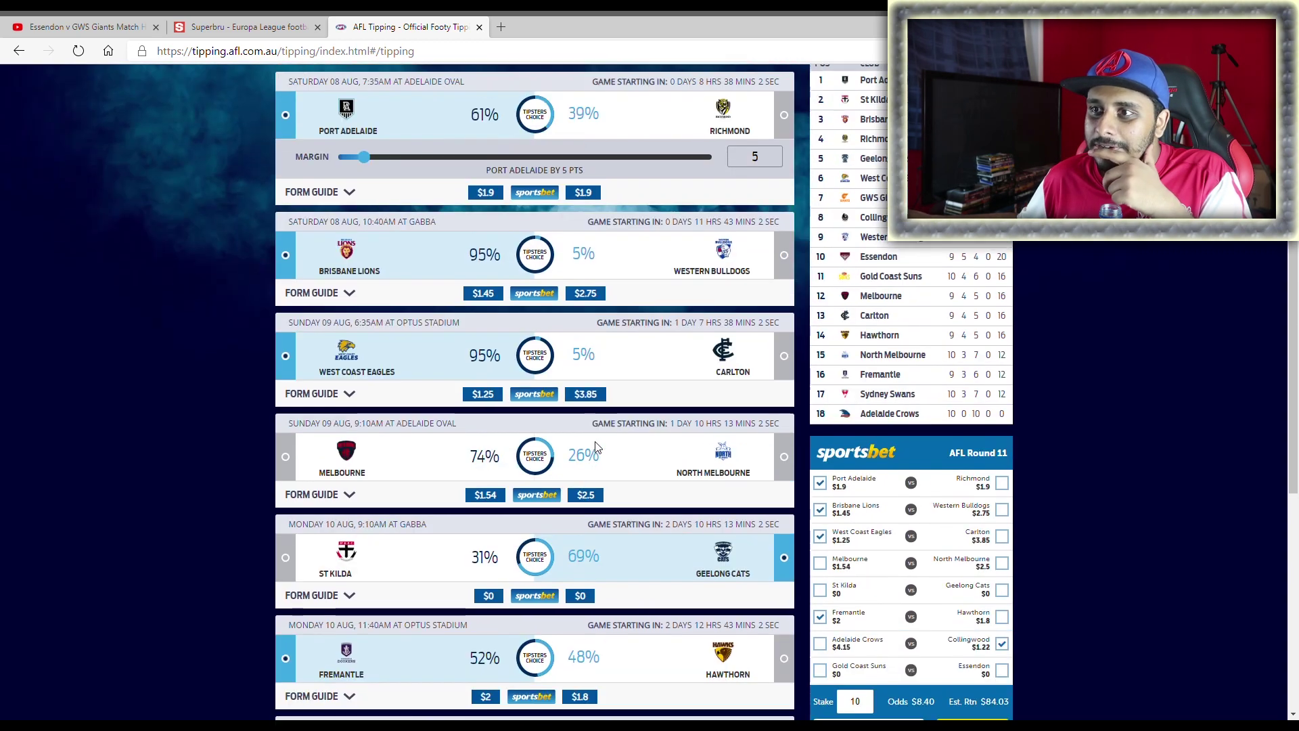
pyautogui.scroll(-4, 522, 491)
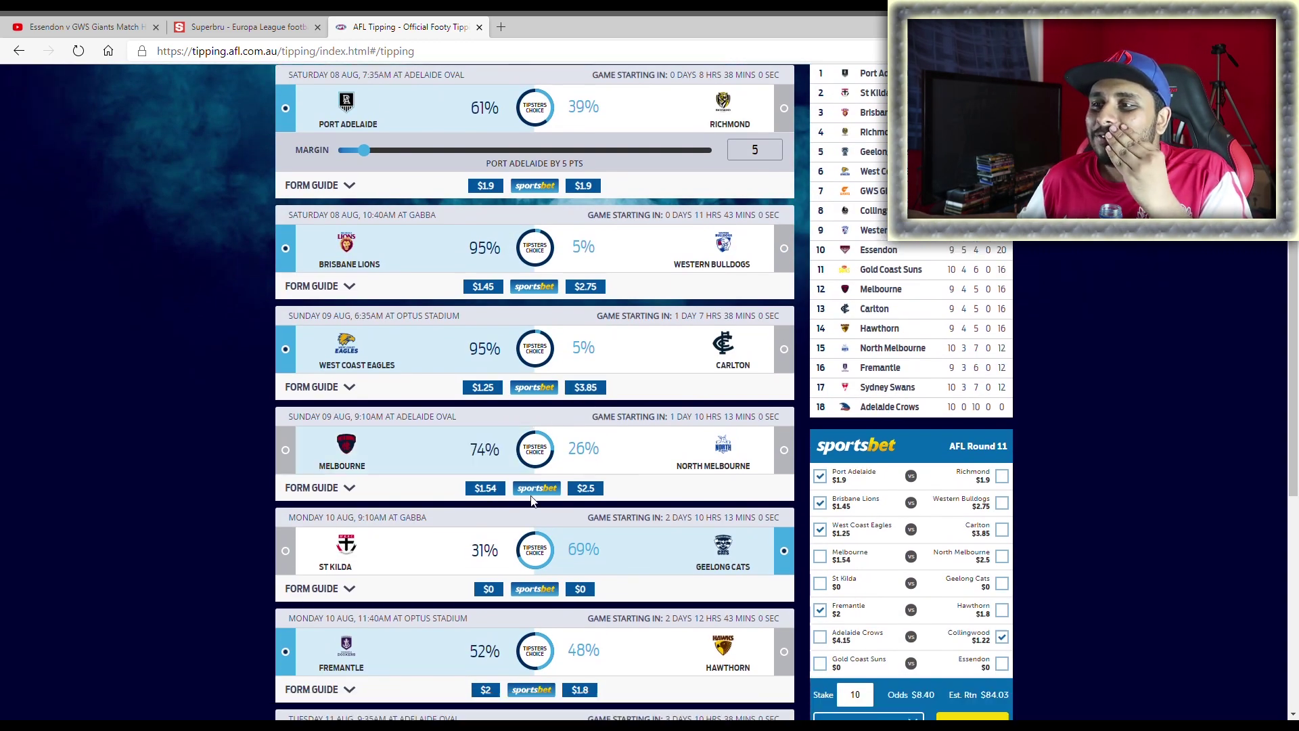
pyautogui.scroll(4, 526, 494)
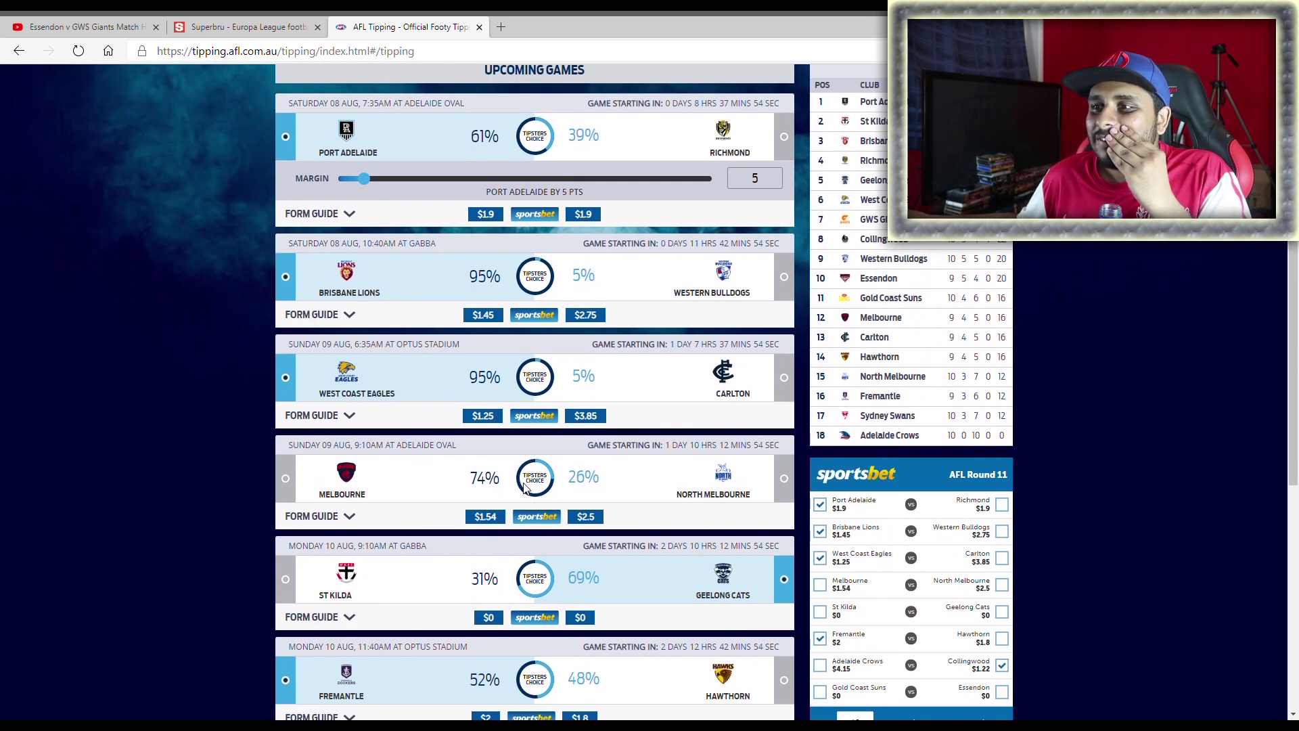
# - Tip North Melbourne over Melbourne, untick it, then tip North Melbourne again
pyautogui.click(574, 491)
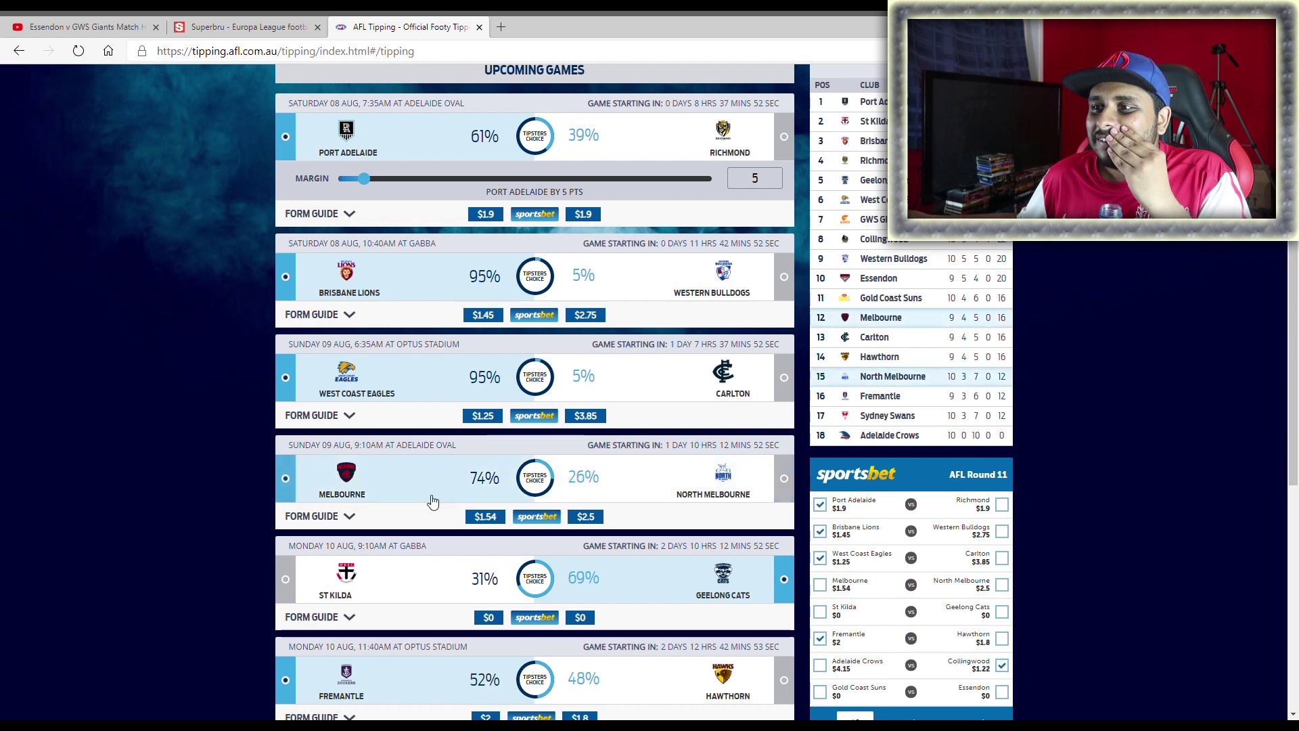
pyautogui.click(574, 493)
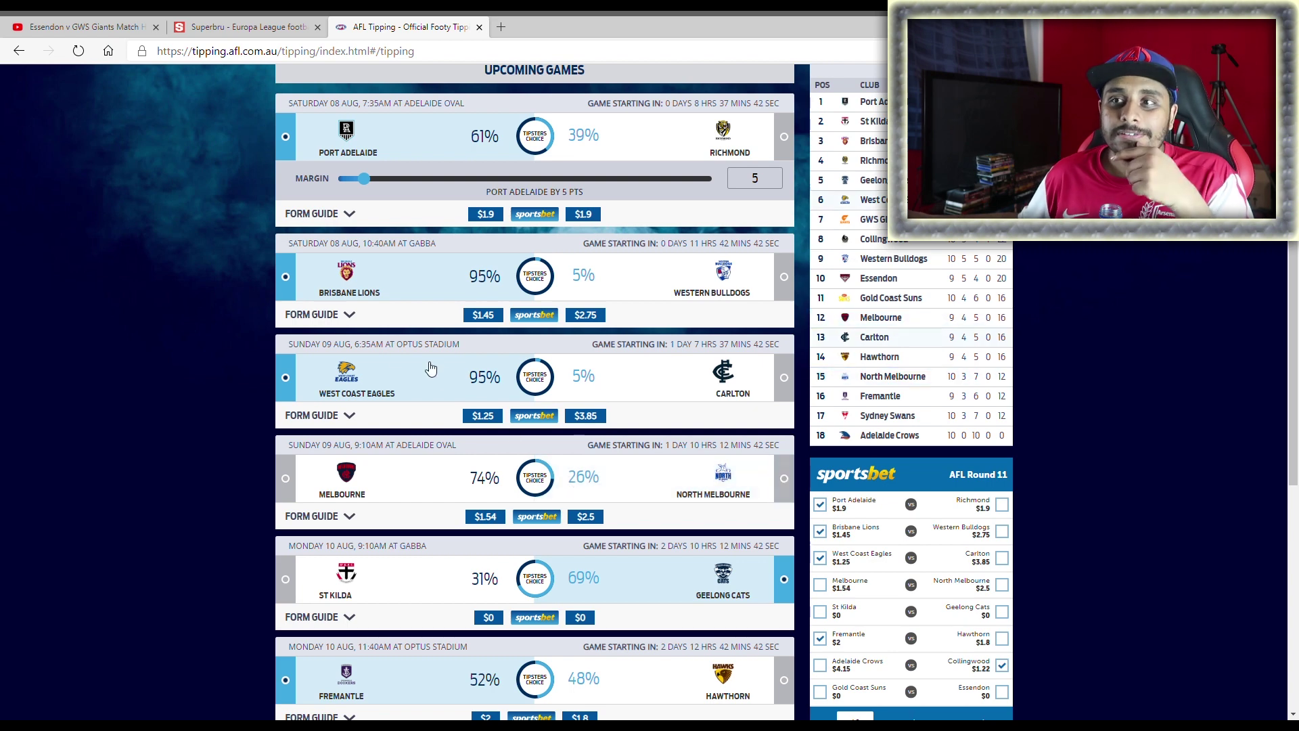
pyautogui.moveTo(296, 349); pyautogui.dragTo(429, 351)
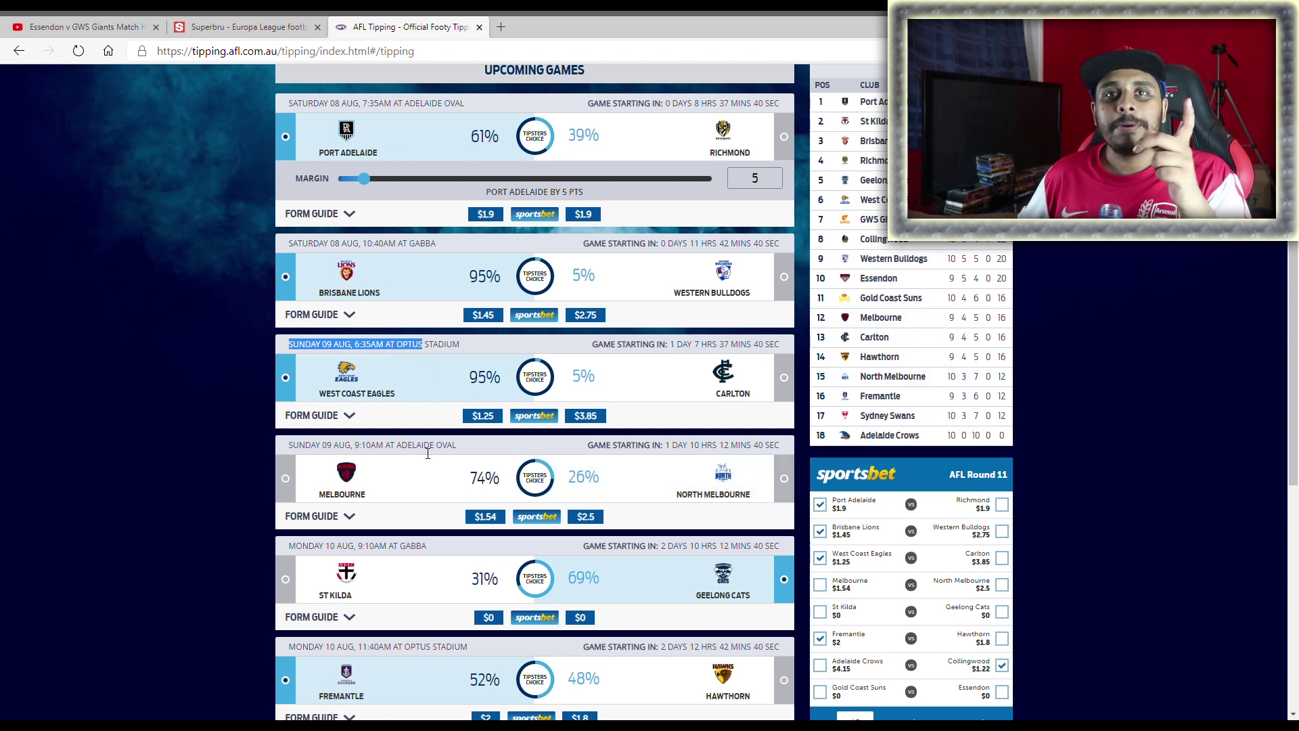
pyautogui.scroll(-2, 460, 473)
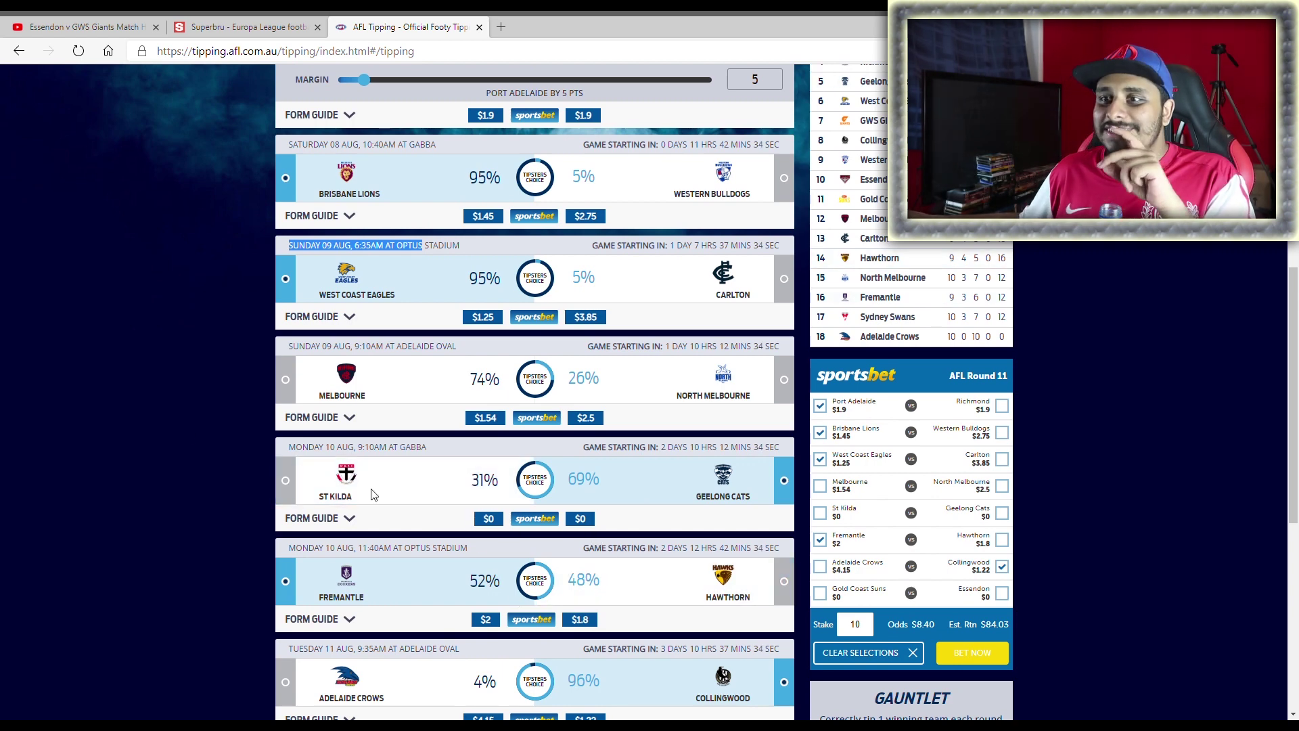
pyautogui.click(165, 418)
pyautogui.scroll(-2, 474, 352)
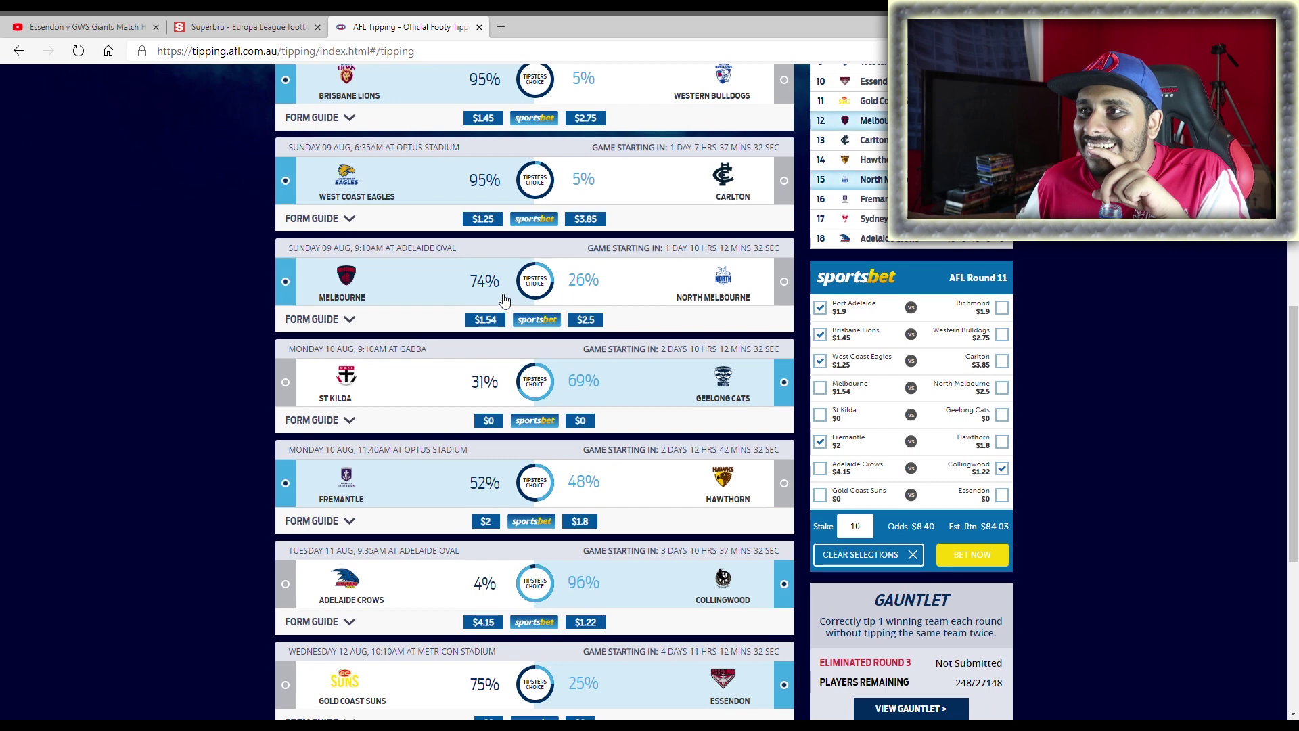
pyautogui.click(588, 295)
pyautogui.scroll(3, 595, 406)
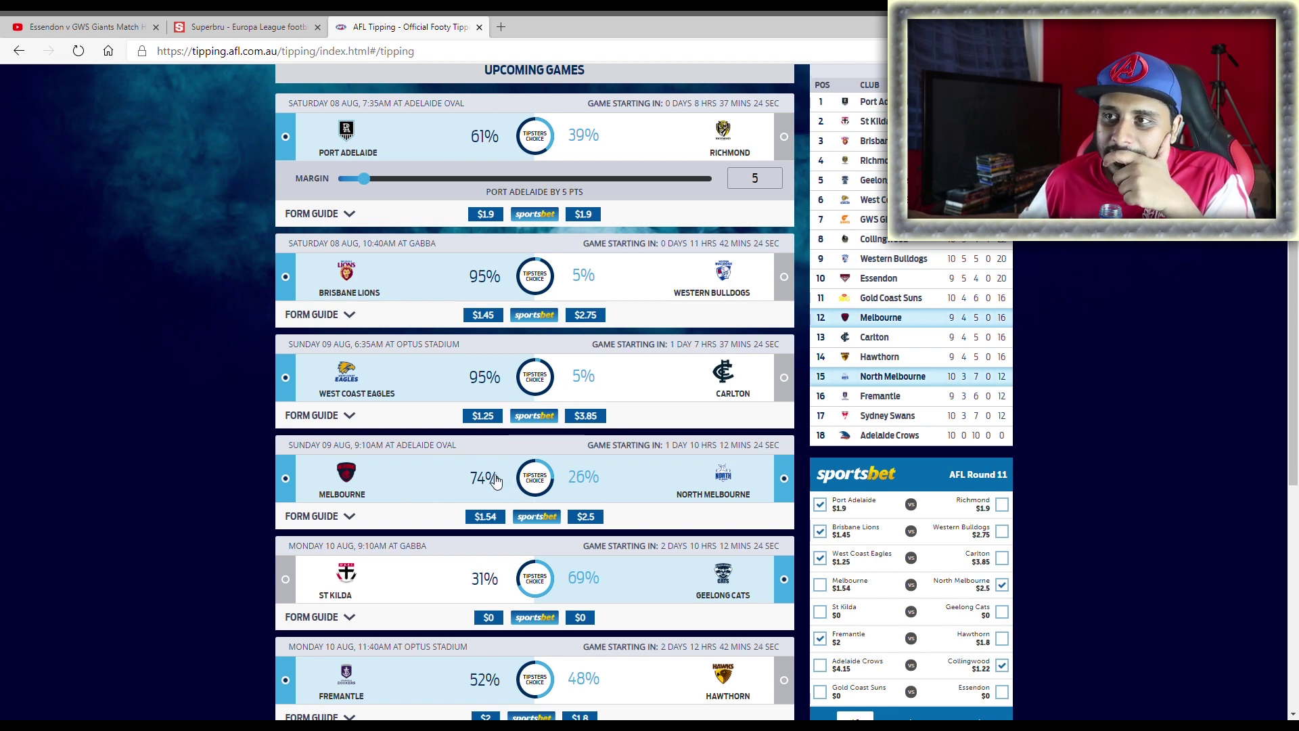
pyautogui.scroll(3, 494, 480)
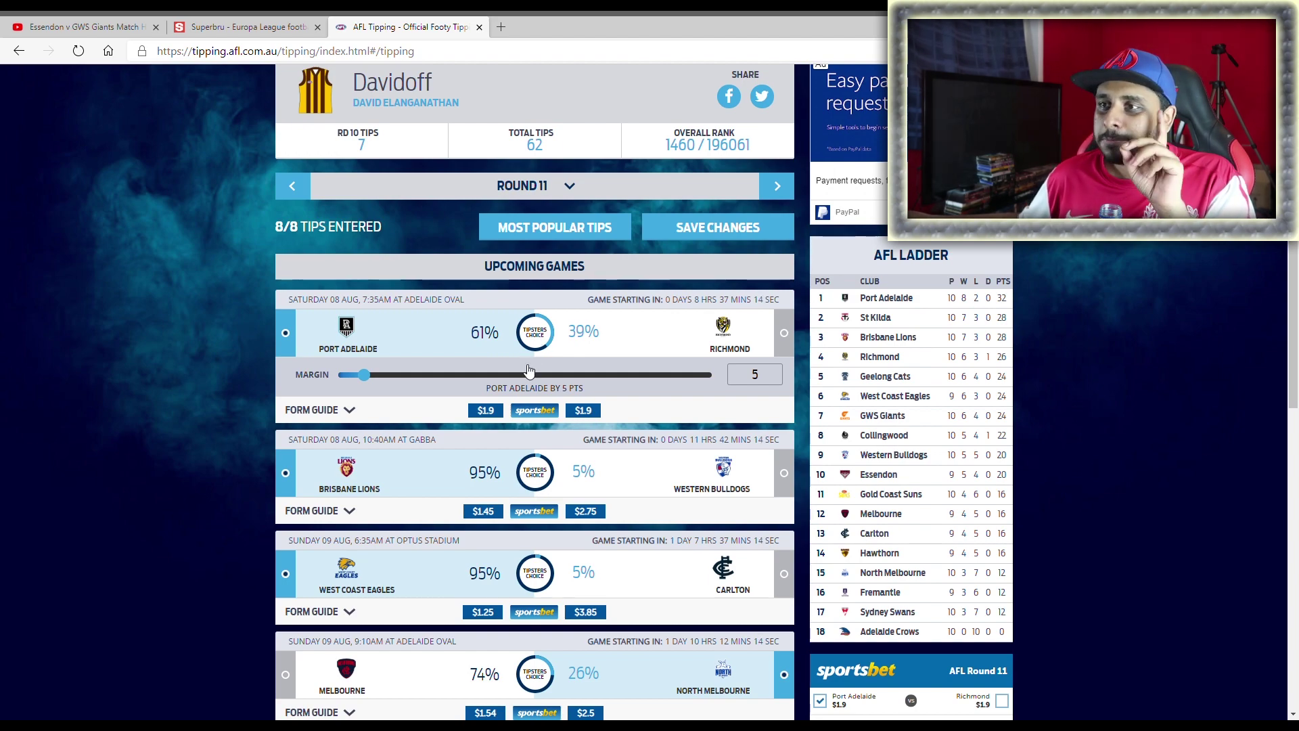
pyautogui.scroll(-3, 529, 370)
pyautogui.scroll(2, 501, 345)
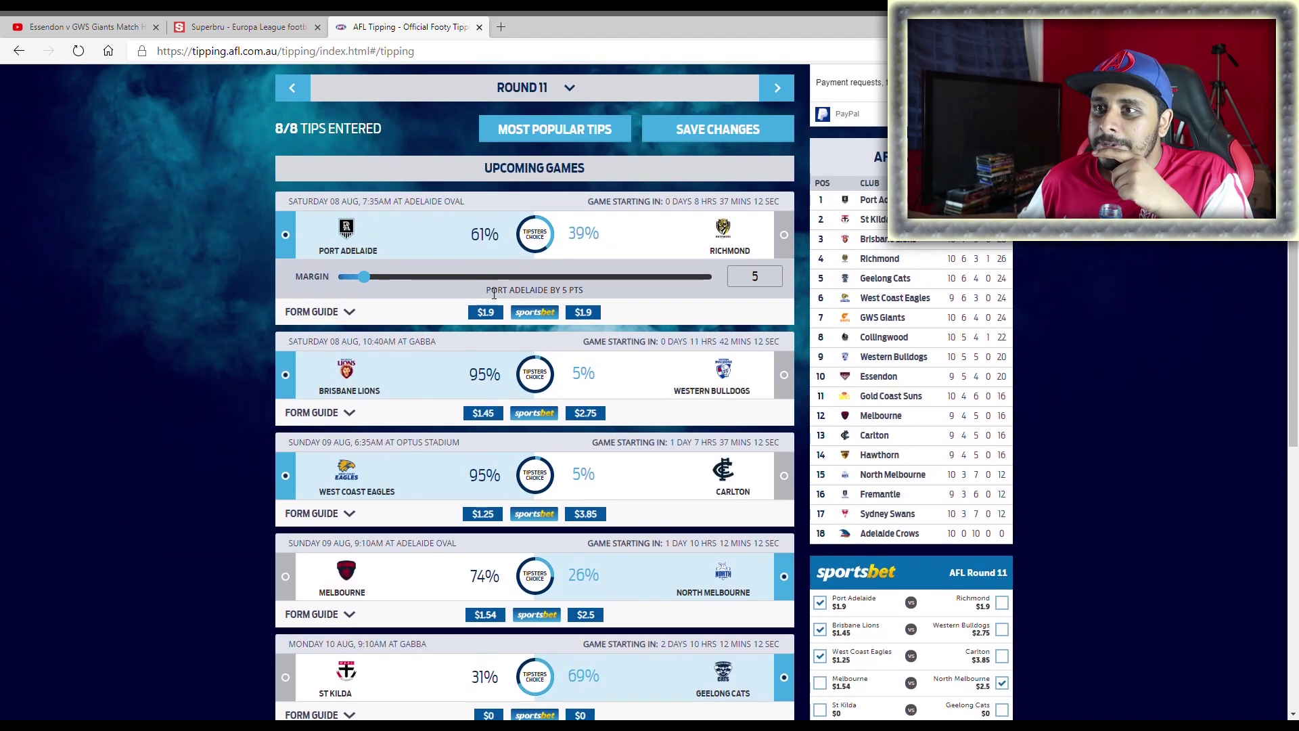
pyautogui.scroll(-3, 493, 293)
pyautogui.scroll(-1, 637, 278)
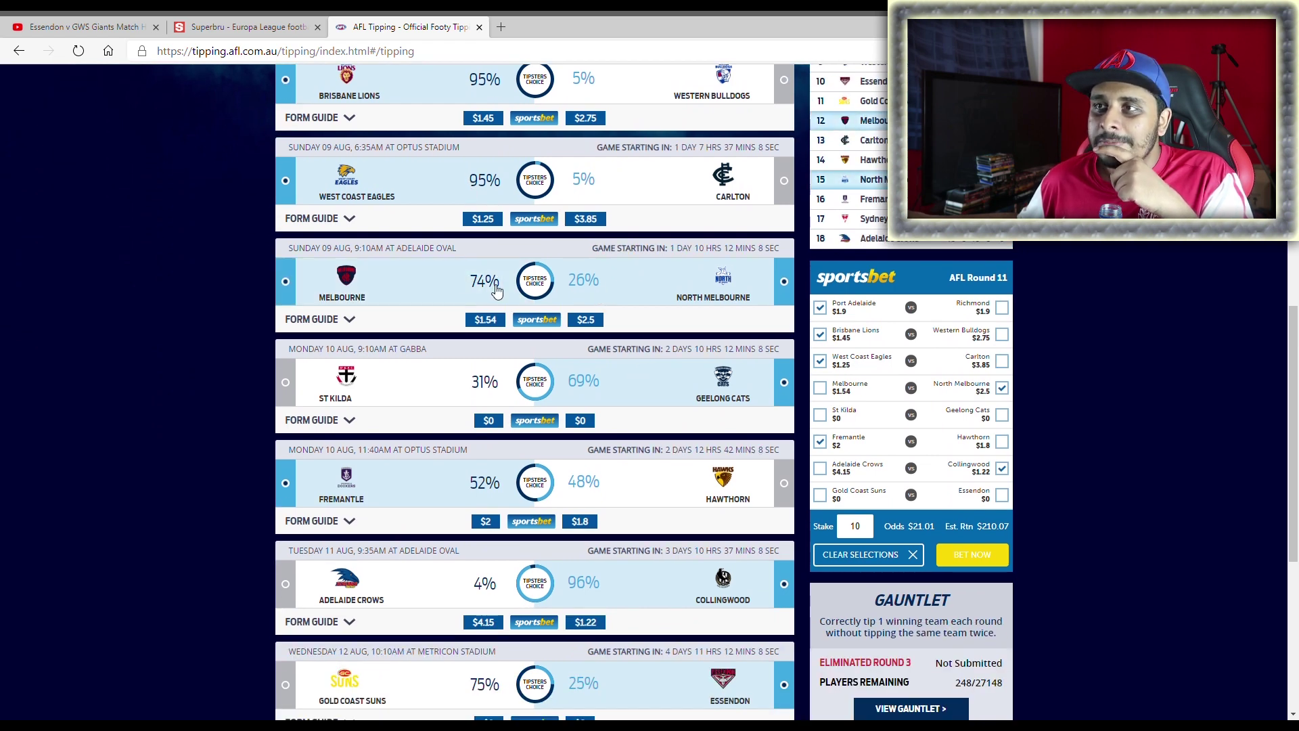
pyautogui.scroll(2, 501, 288)
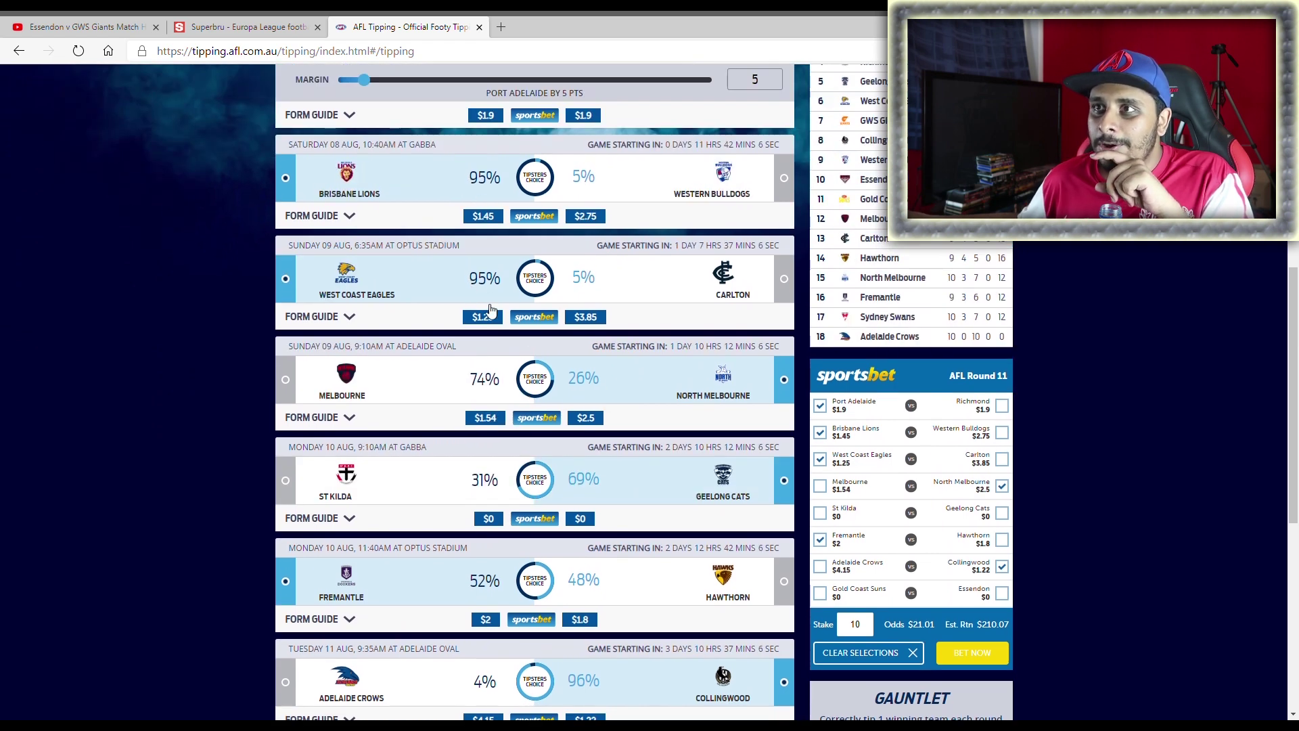
pyautogui.scroll(2, 529, 374)
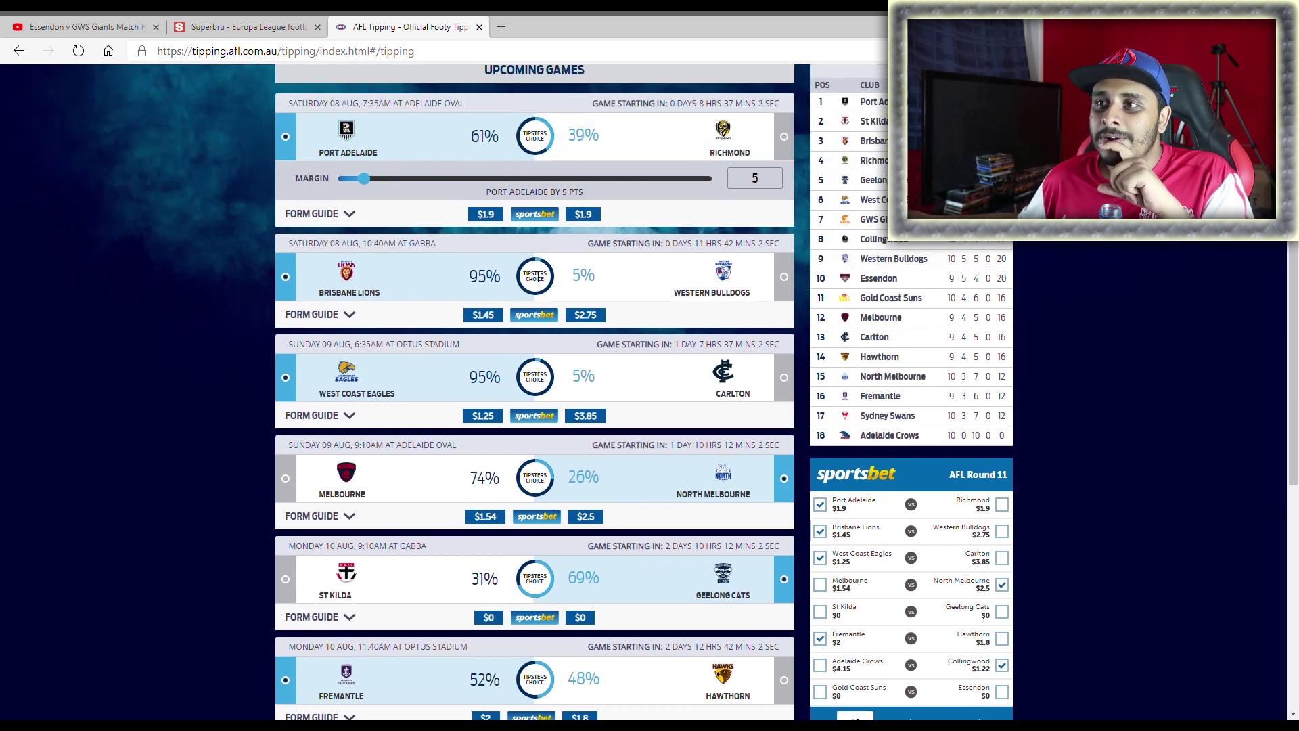
pyautogui.scroll(-2, 535, 278)
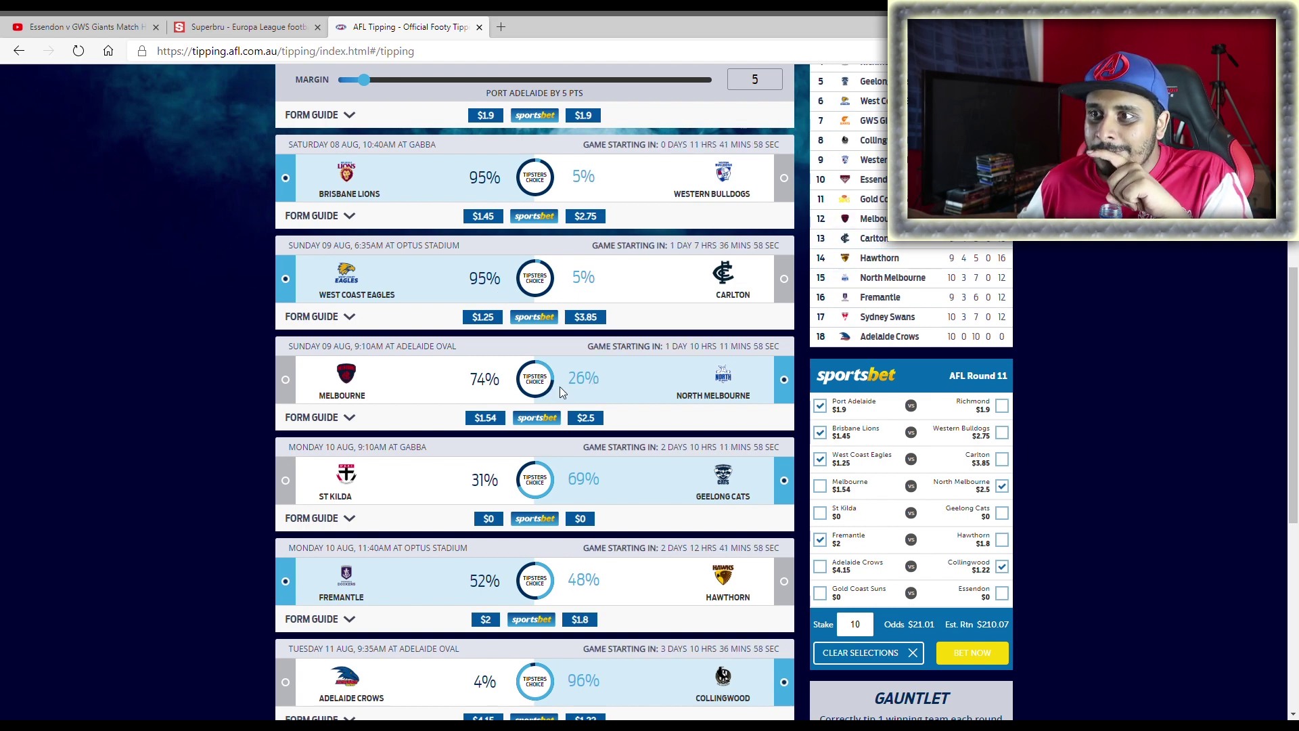
pyautogui.scroll(-2, 559, 387)
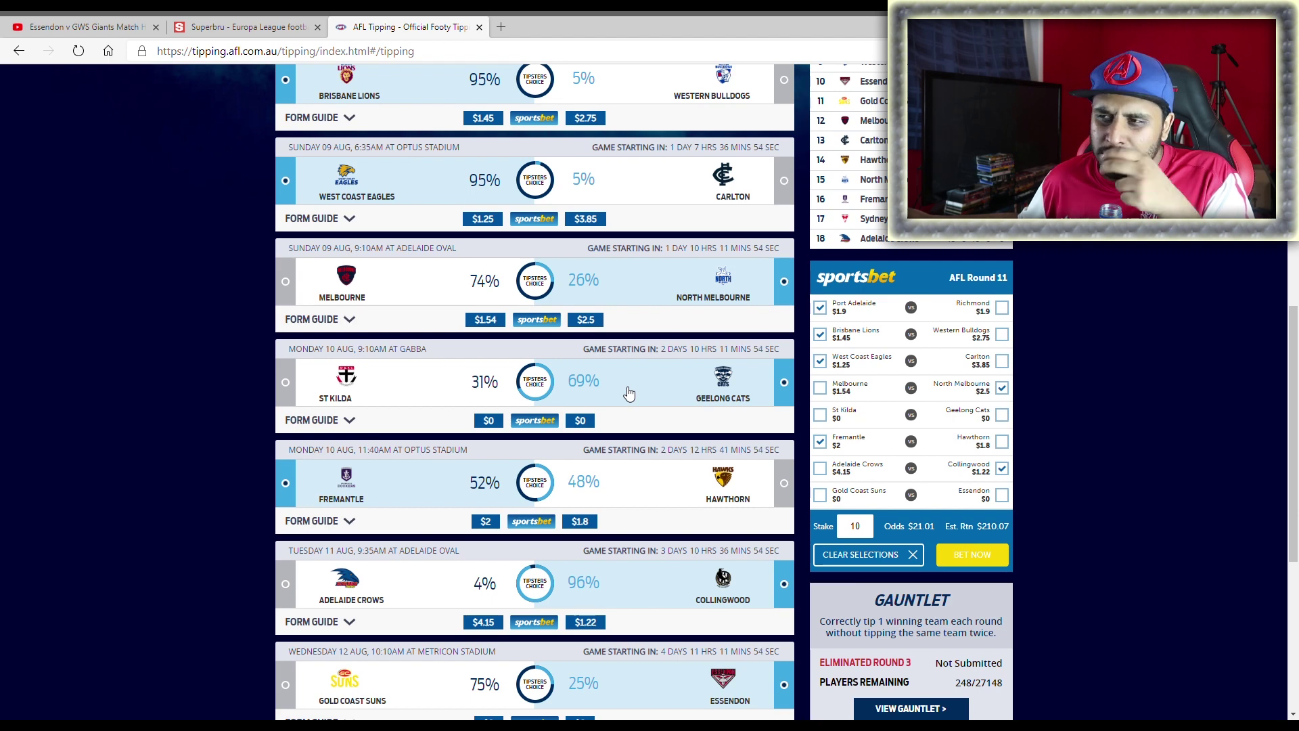
pyautogui.scroll(-2, 603, 397)
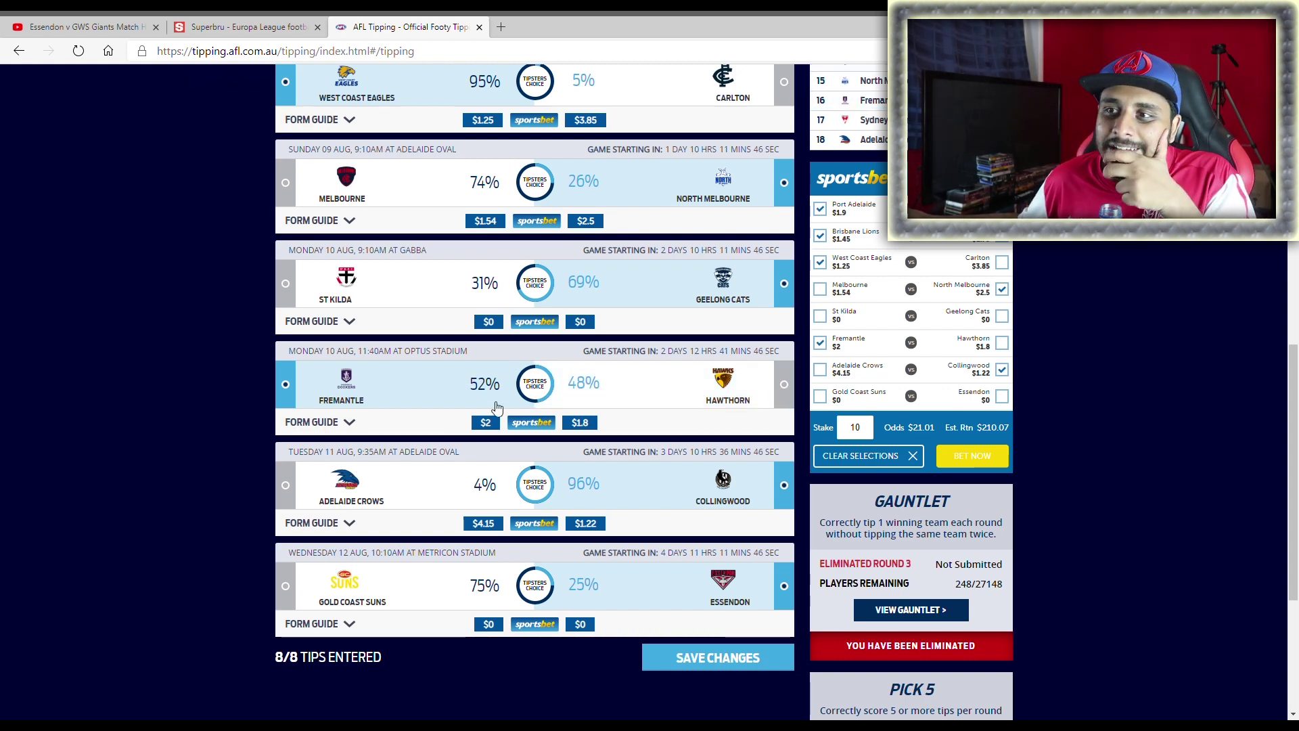
pyautogui.scroll(-2, 494, 406)
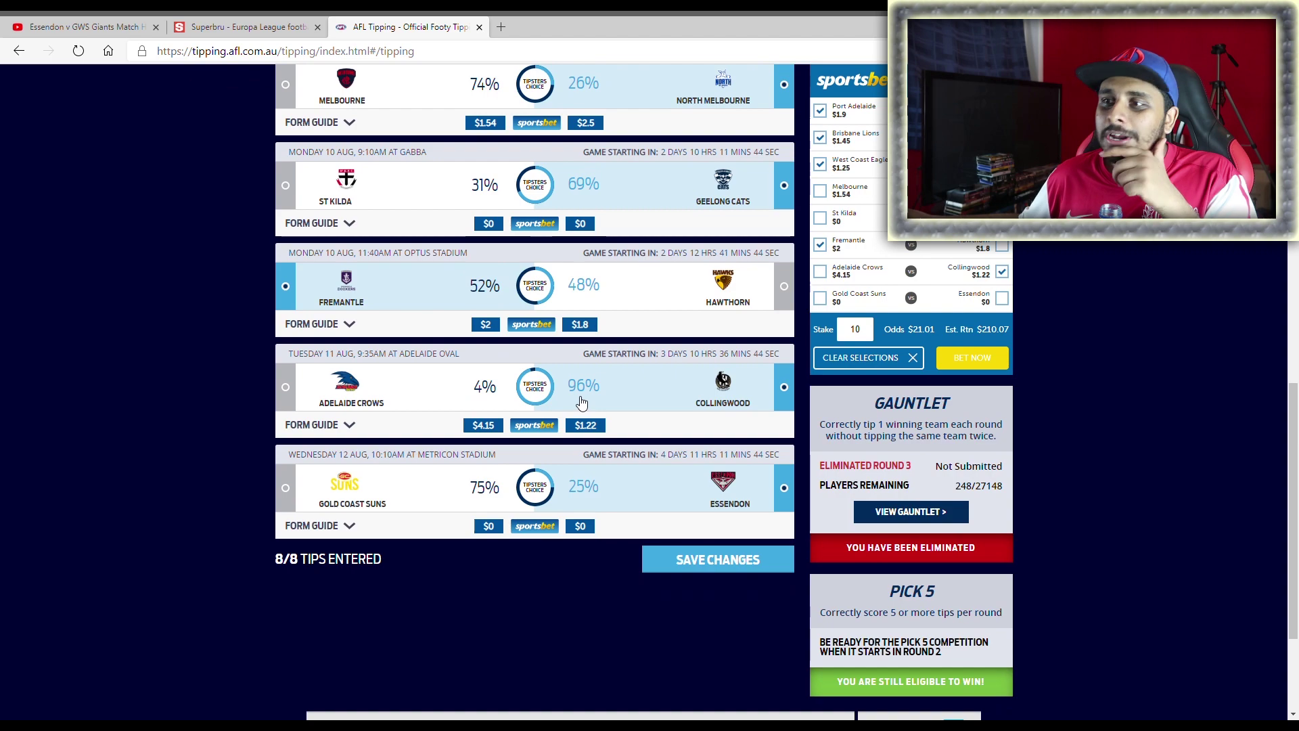
pyautogui.scroll(3, 598, 422)
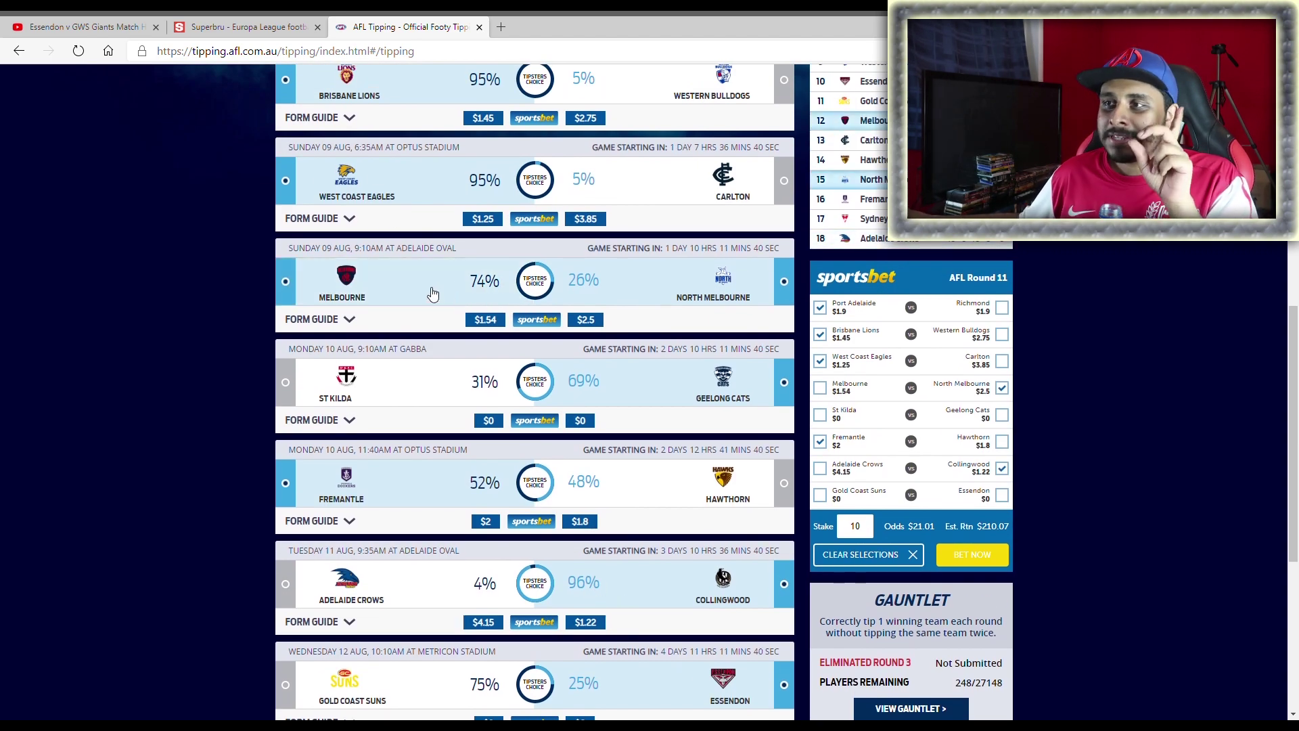
pyautogui.scroll(-3, 433, 293)
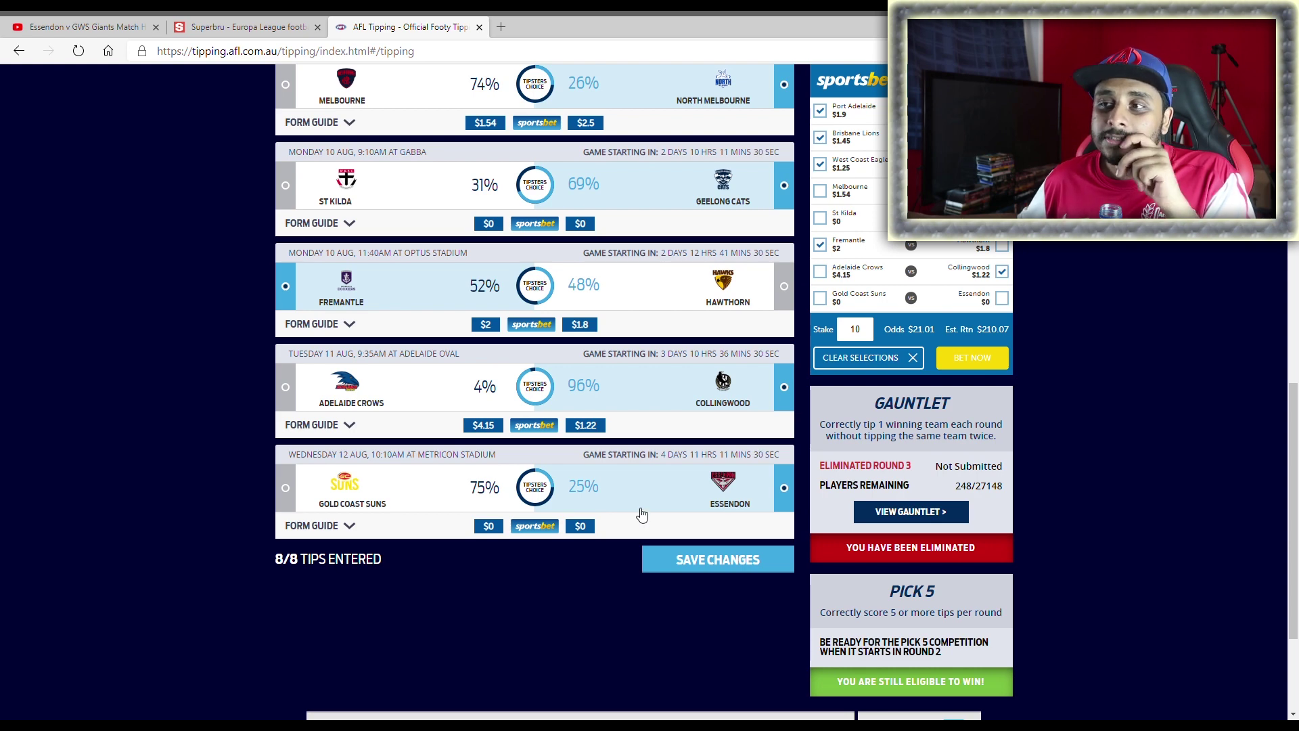
# - Save the eight Round 11 tips and scroll to confirm they show TIPS SAVED
pyautogui.click(700, 566)
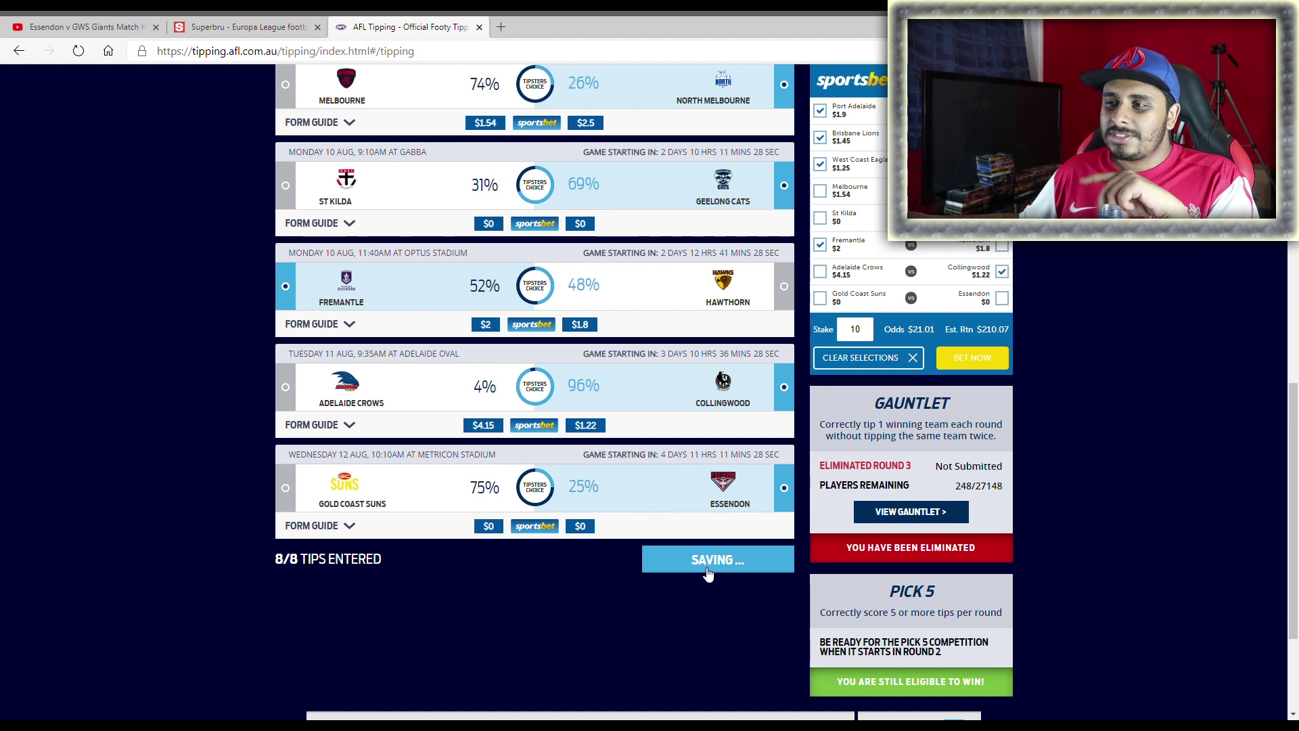
pyautogui.click(438, 501)
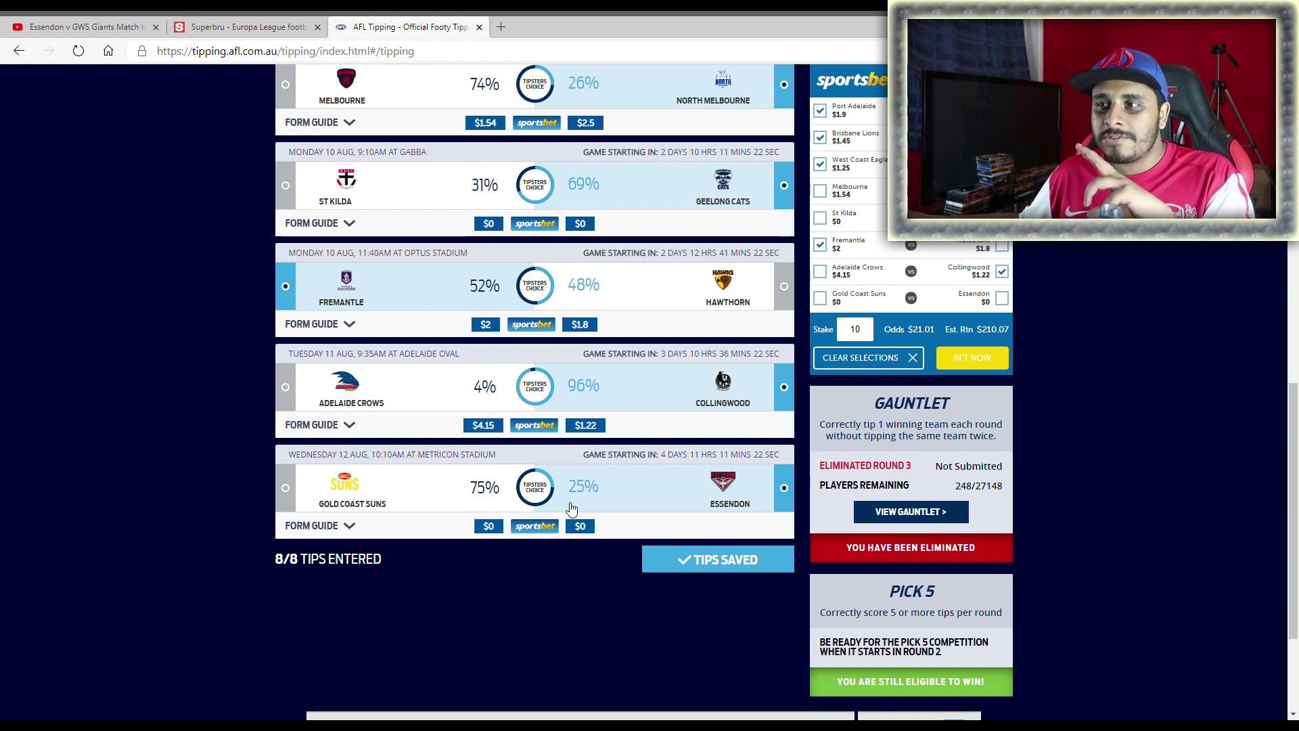
pyautogui.scroll(1, 602, 613)
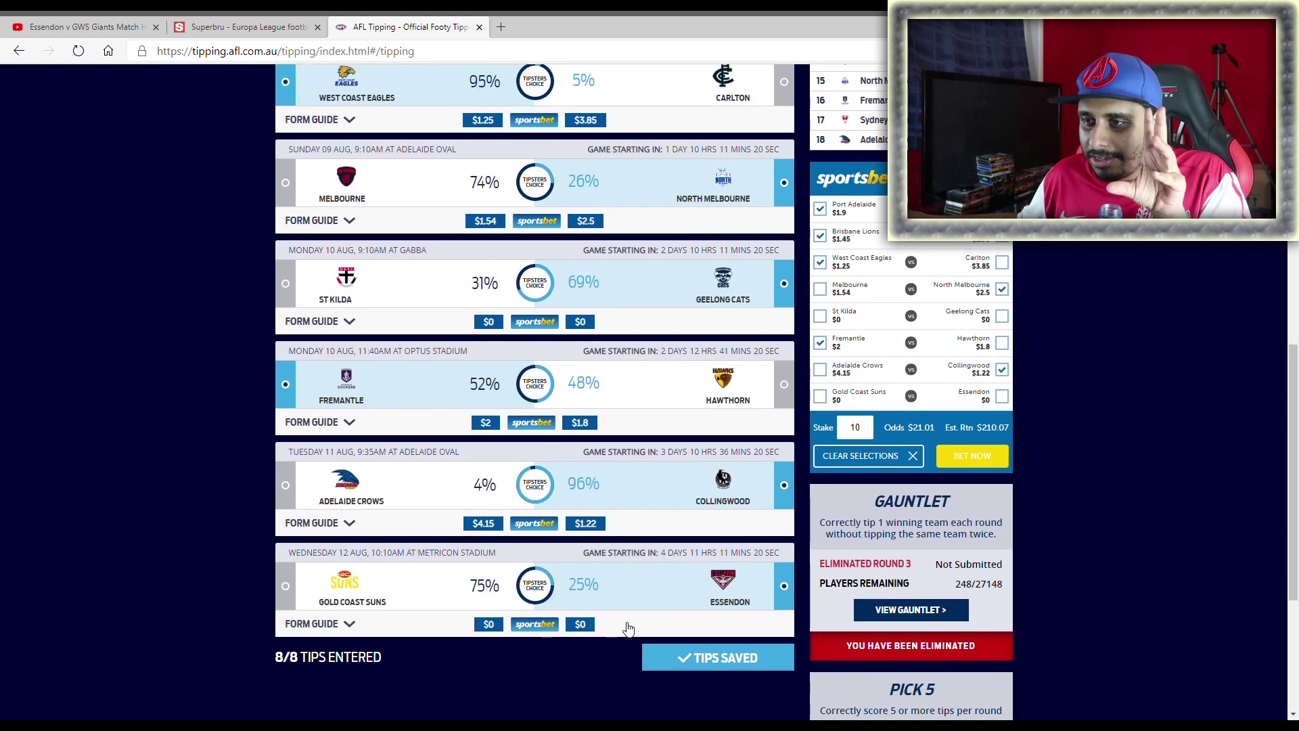
pyautogui.scroll(1, 615, 628)
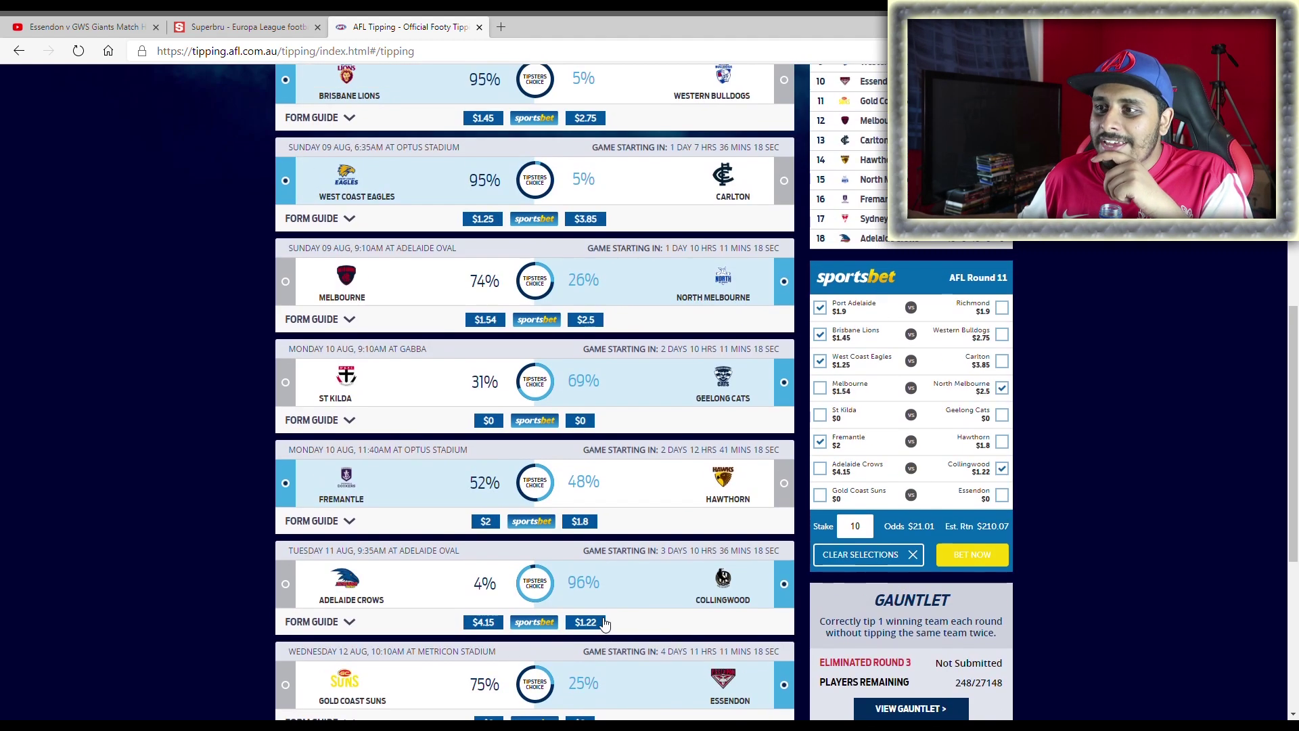
pyautogui.scroll(-1, 609, 626)
pyautogui.scroll(3, 636, 625)
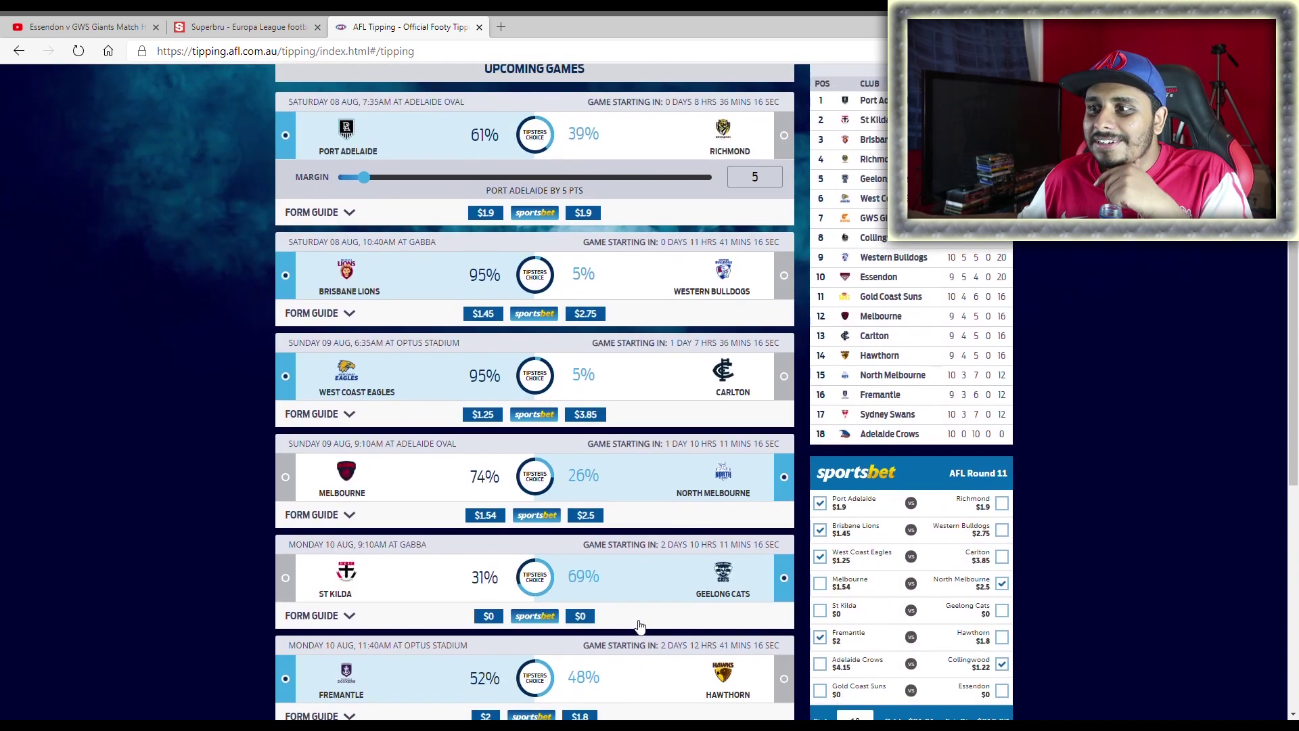
pyautogui.scroll(-2, 637, 619)
pyautogui.scroll(2, 586, 583)
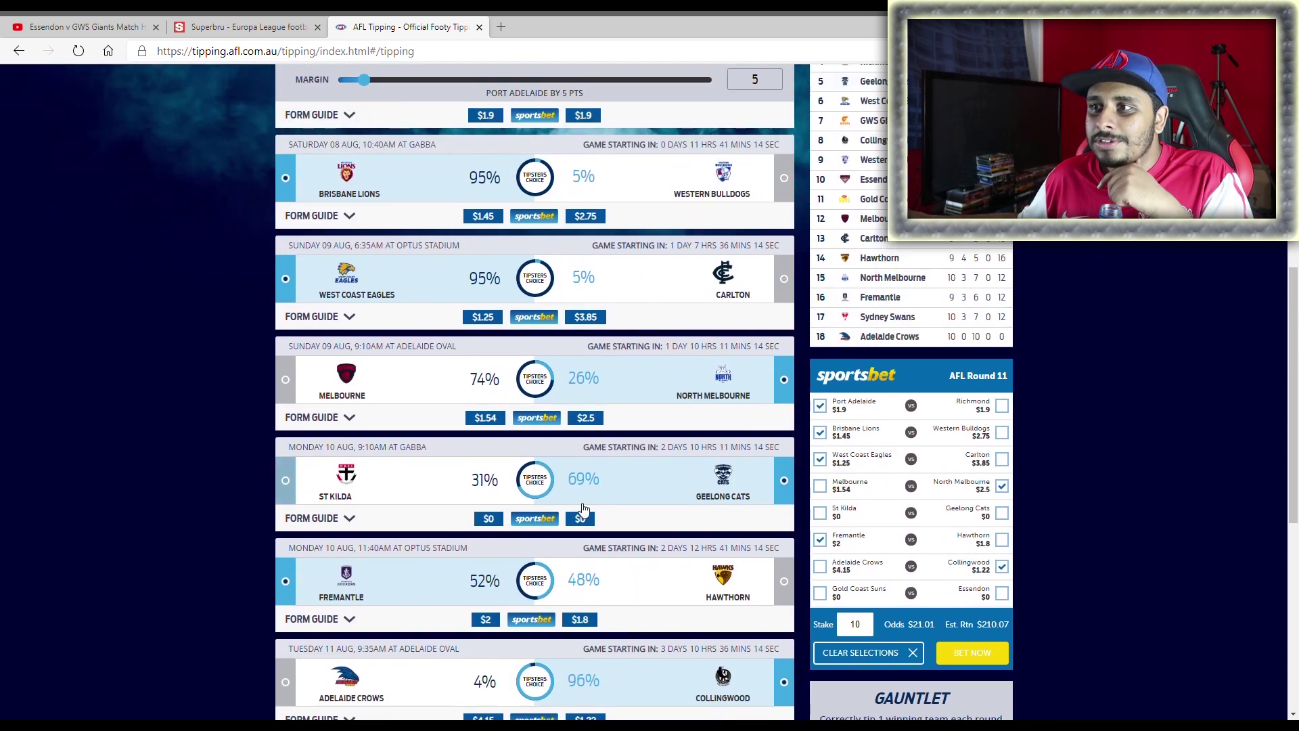
pyautogui.scroll(1, 604, 490)
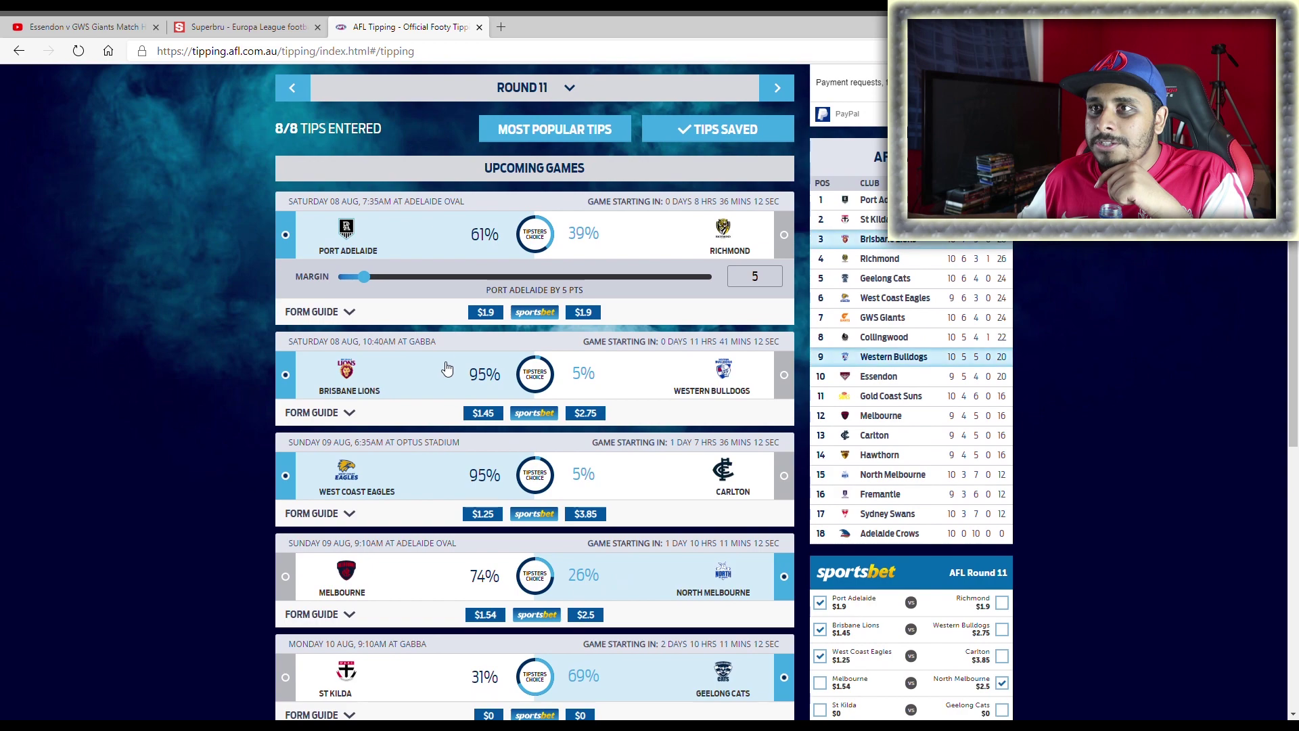
pyautogui.scroll(2, 502, 406)
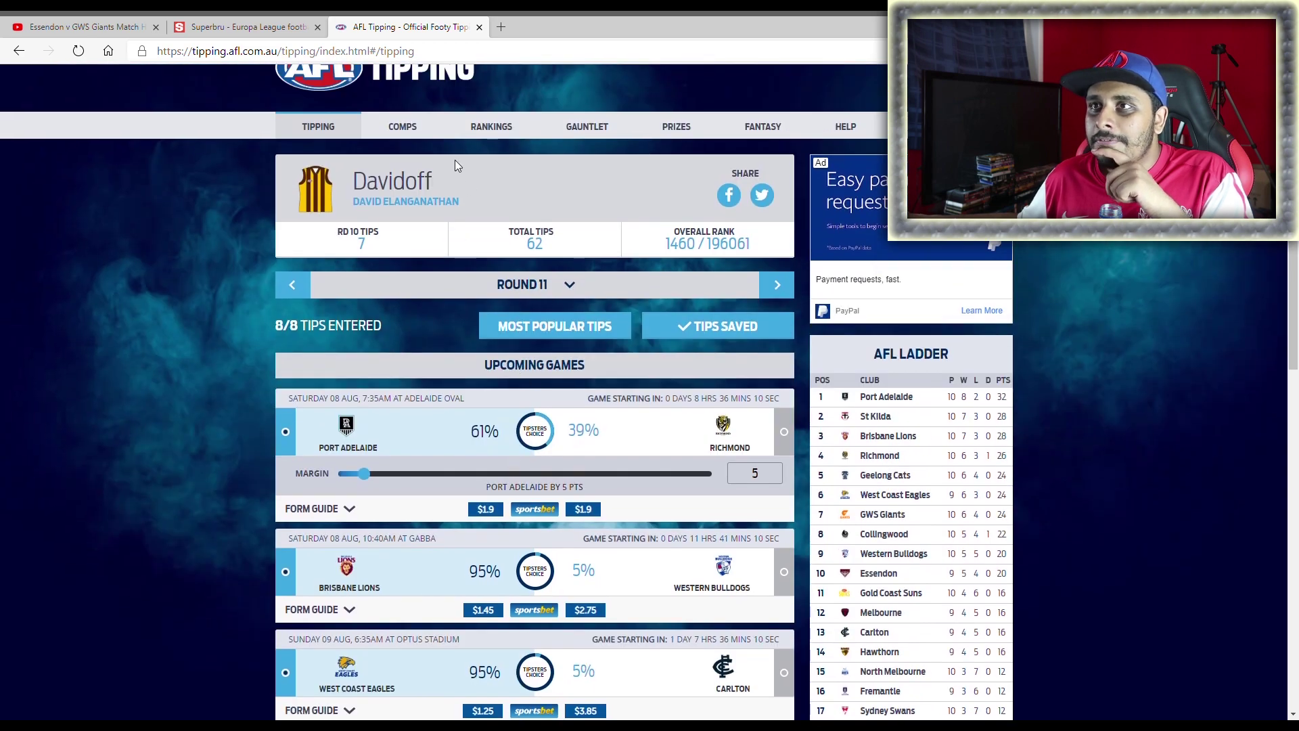
# - Look over the overall AFL tipping rankings
pyautogui.click(492, 127)
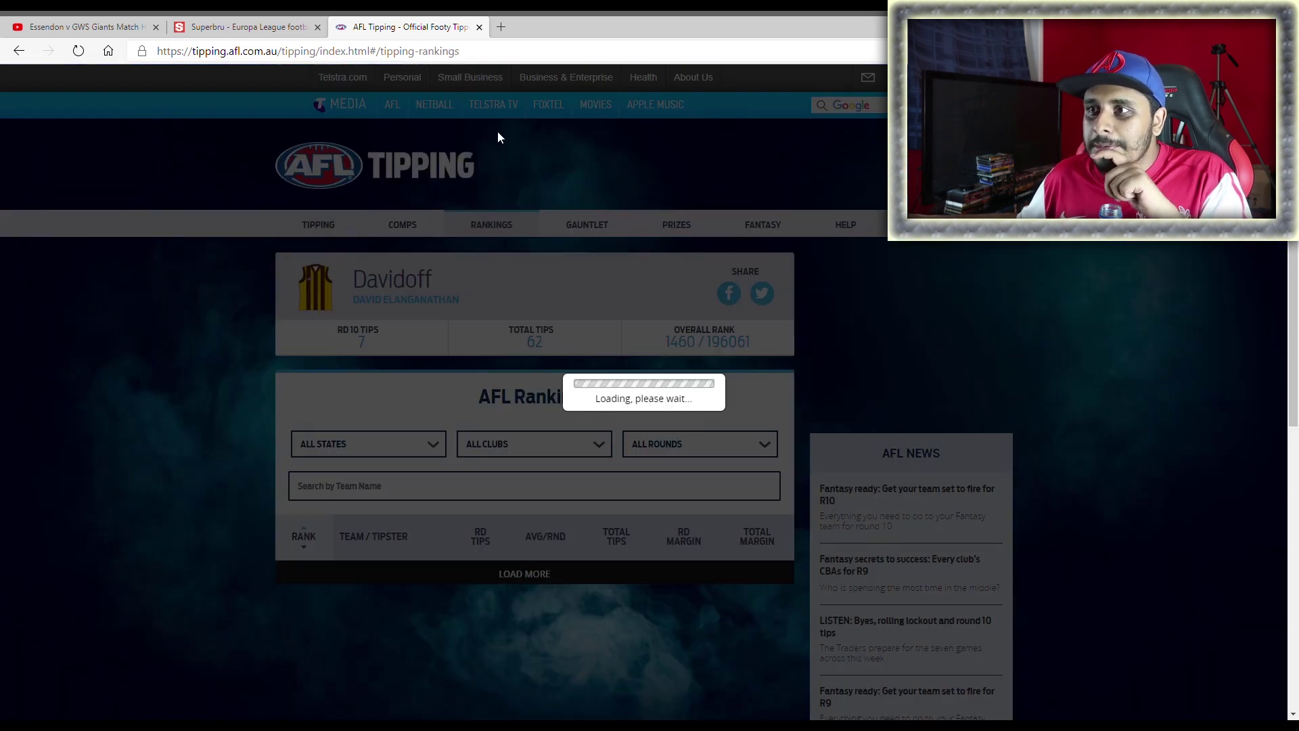
pyautogui.scroll(-3, 641, 495)
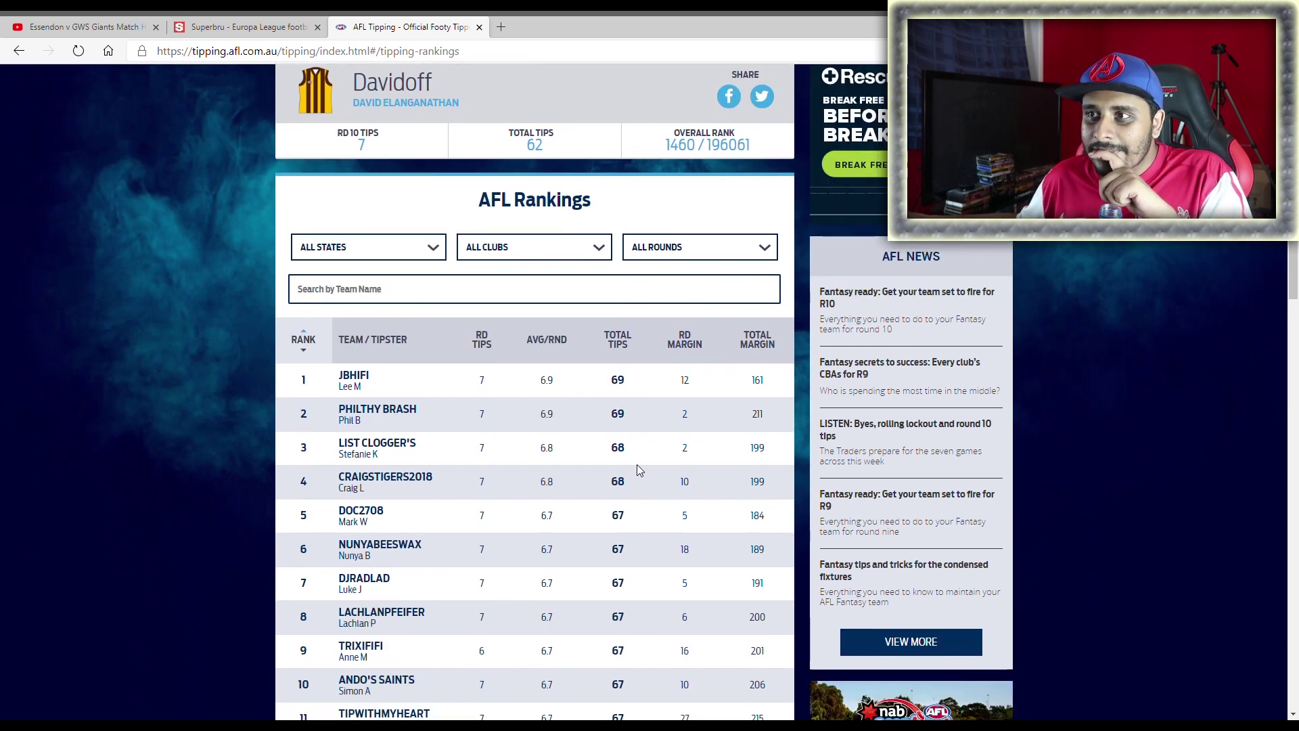
pyautogui.scroll(2, 578, 440)
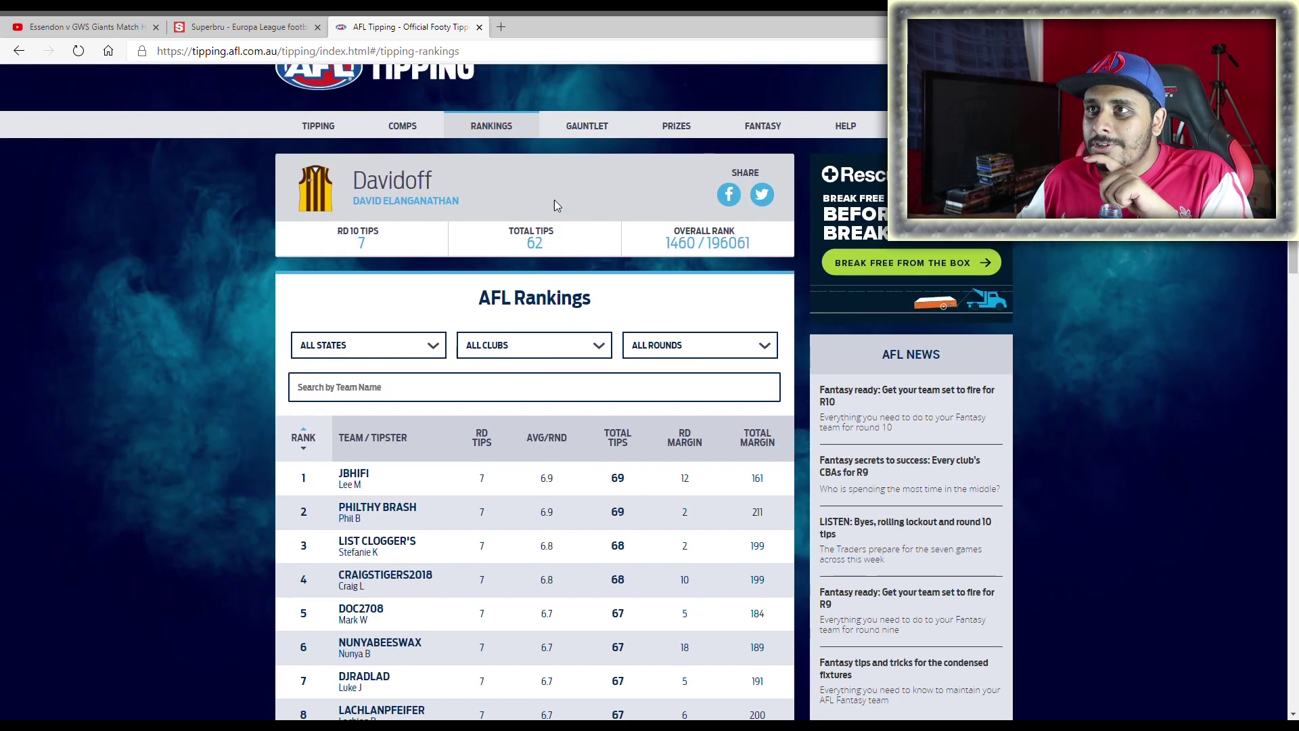
# - Open your own comp's ladder, showing you ranked 2 of 167
pyautogui.click(425, 126)
pyautogui.scroll(-3, 568, 502)
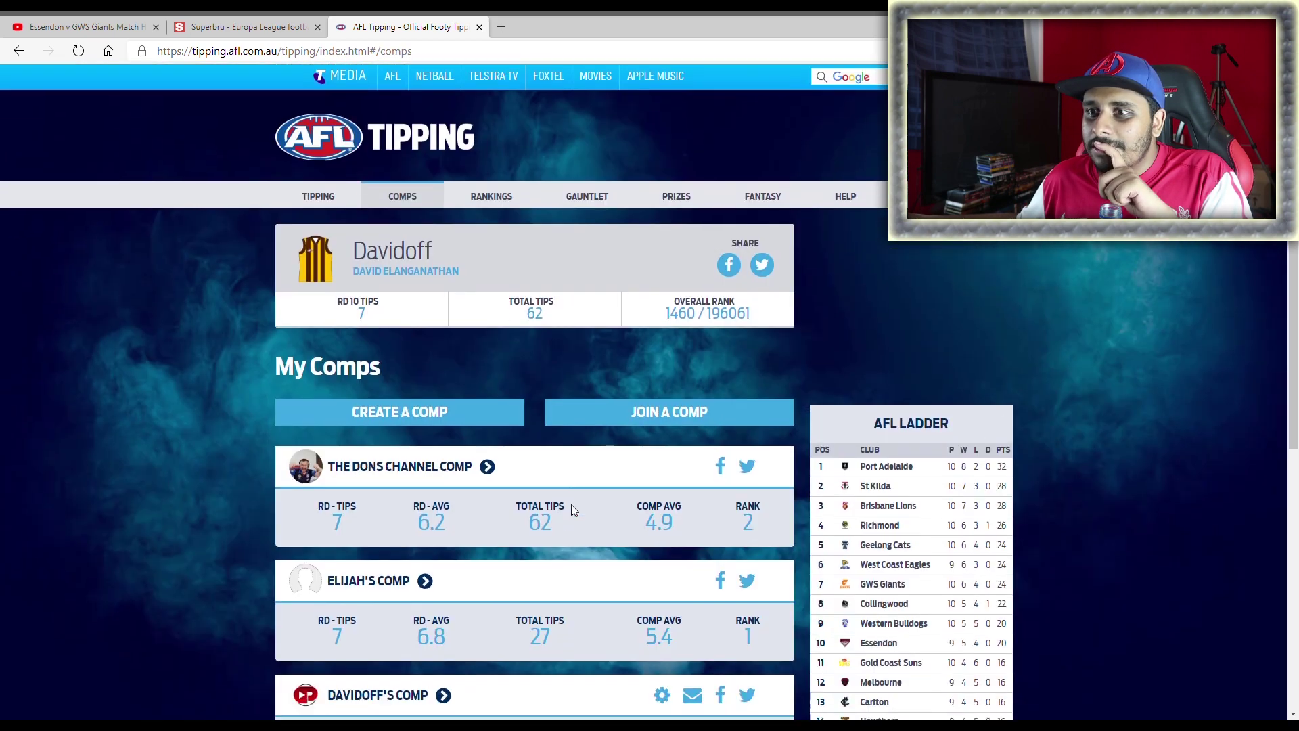
pyautogui.click(390, 532)
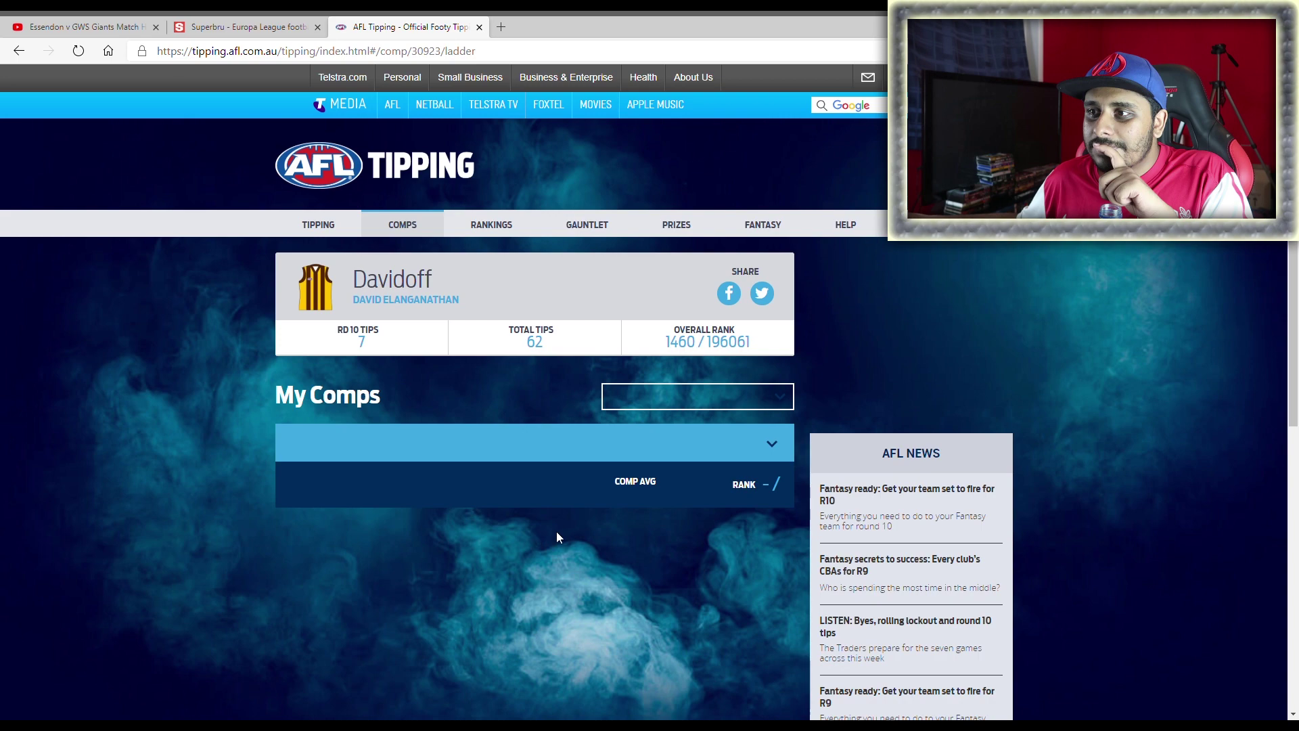
pyautogui.scroll(-4, 562, 535)
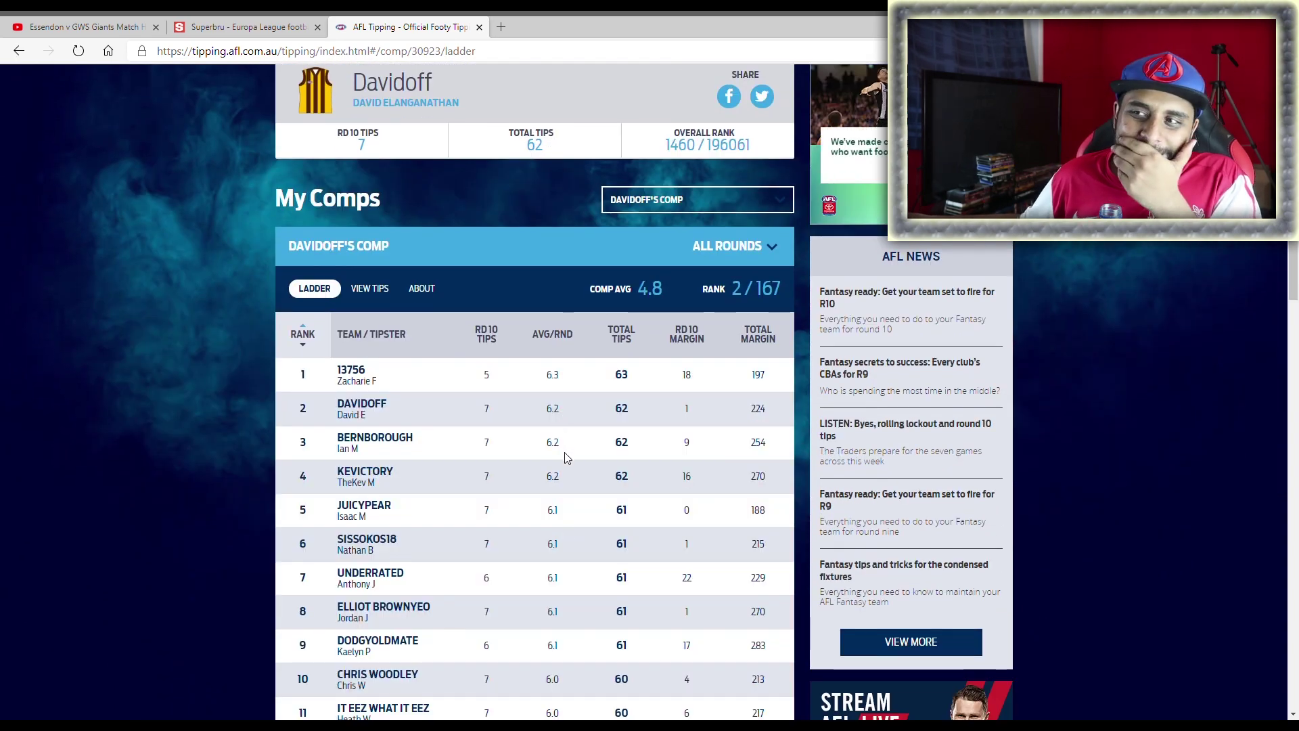
pyautogui.scroll(1, 568, 474)
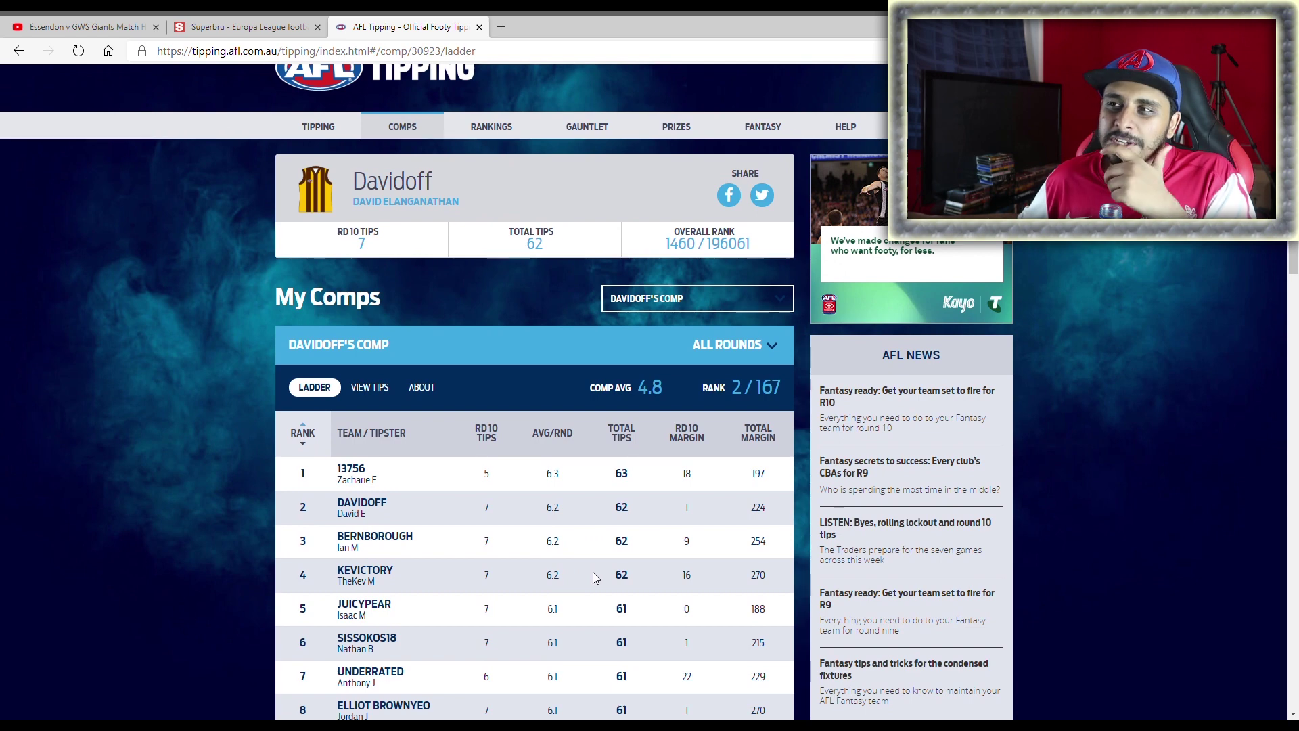